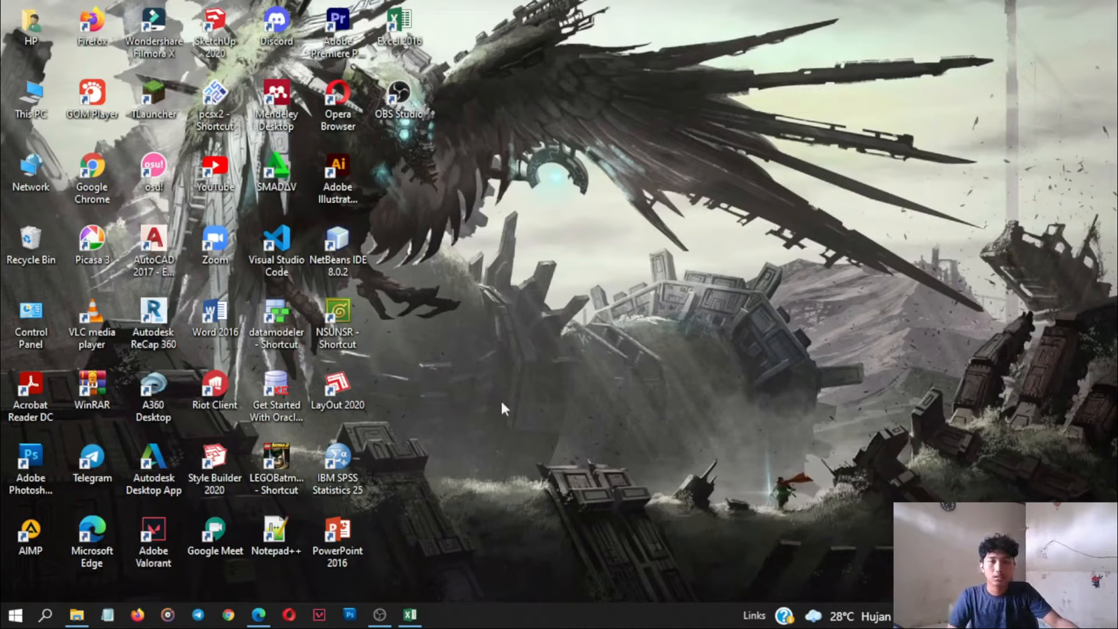
- Open the questionnaire validity workbook in Excel, and switch to Edge to show the r Product Moment table PDF
{"action": "left_click", "coordinate": [410, 614]}
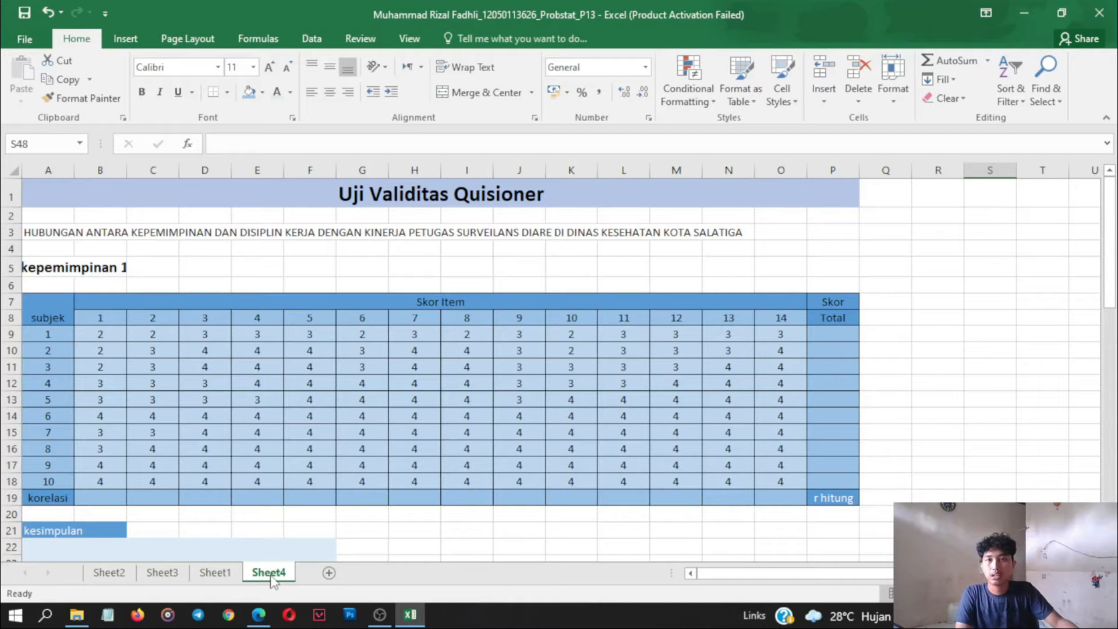
{"action": "mouse_move", "coordinate": [259, 615]}
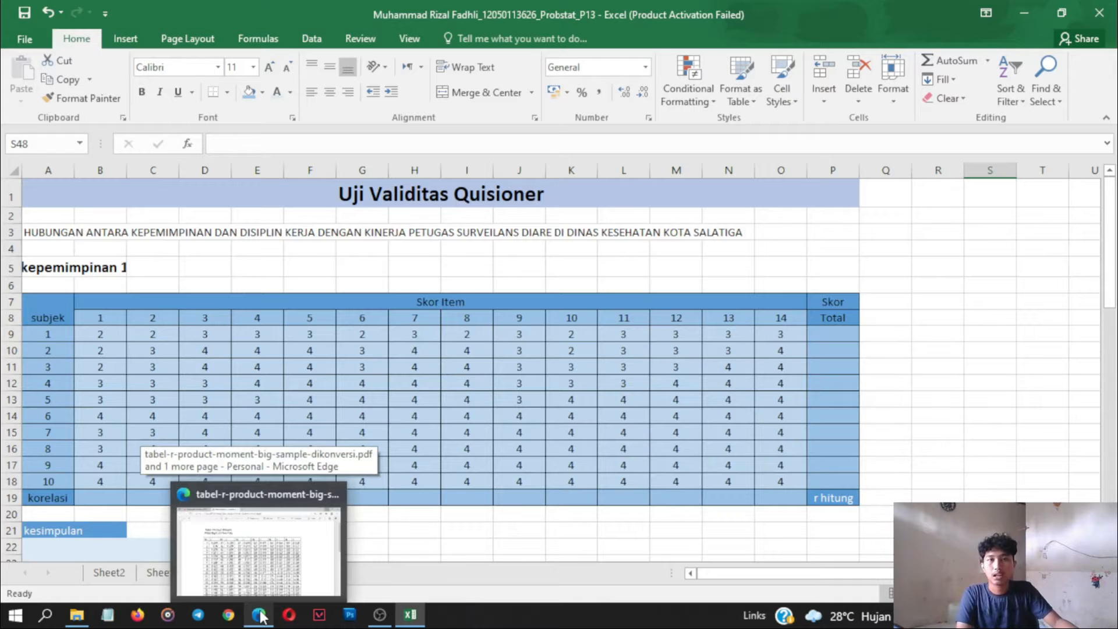
{"action": "left_click", "coordinate": [260, 616]}
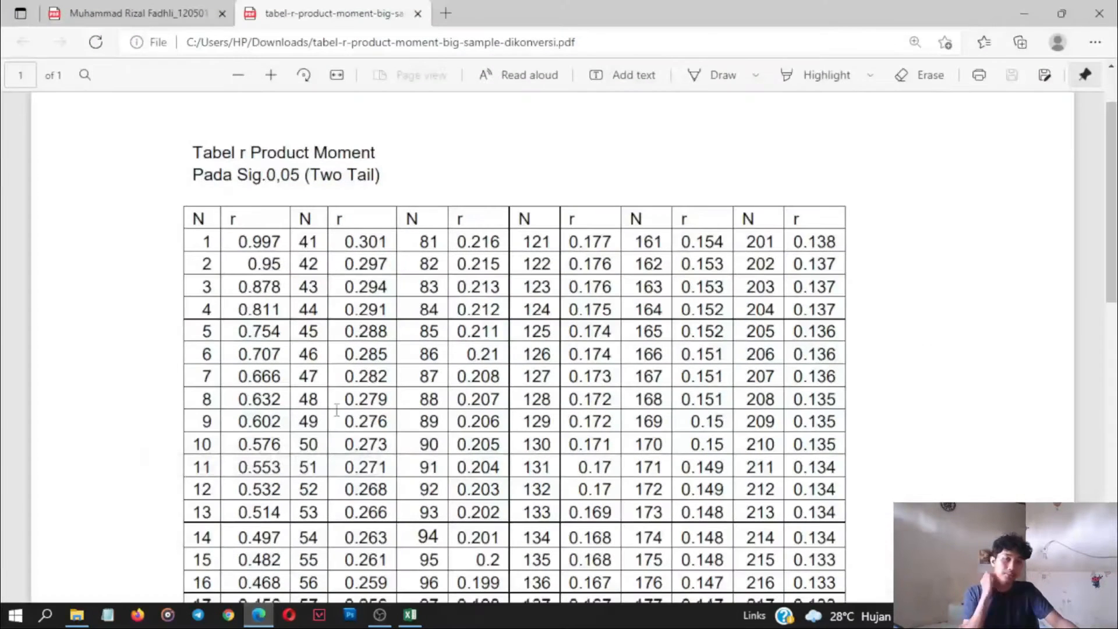
- Review the source questionnaire PDF from its first page through to the Kepemimpinan 1 and Kepemimpinan 2 response tables on page 9
{"action": "left_click", "coordinate": [107, 5]}
{"action": "scroll", "coordinate": [973, 382], "scroll_direction": "up", "scroll_amount": 5}
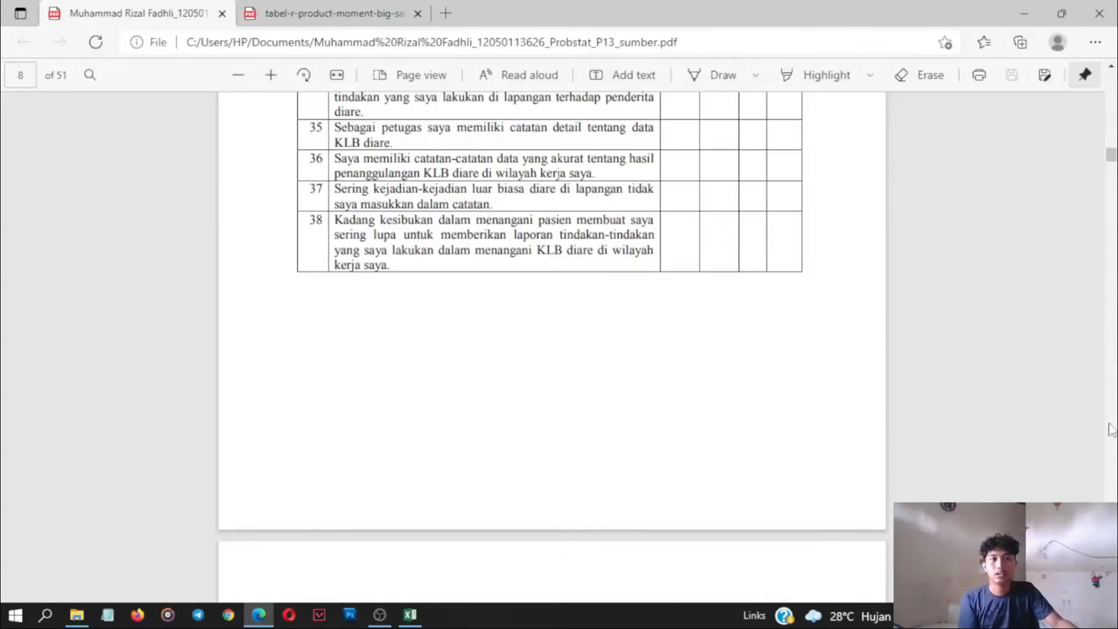
{"action": "key", "text": "Home"}
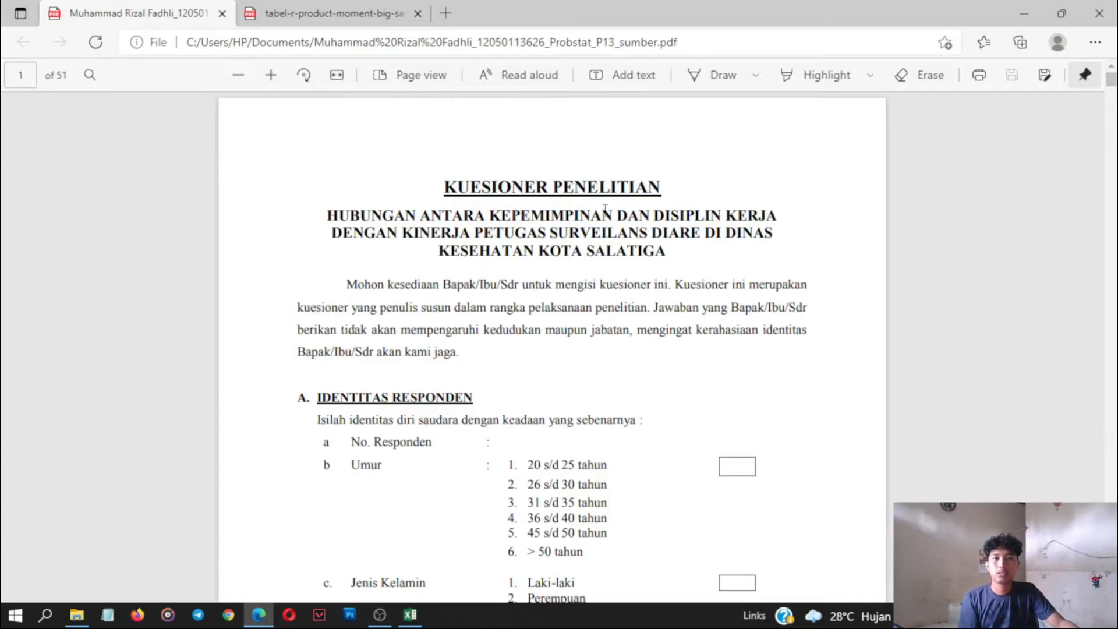
{"action": "scroll", "coordinate": [512, 331], "scroll_direction": "down", "scroll_amount": 20}
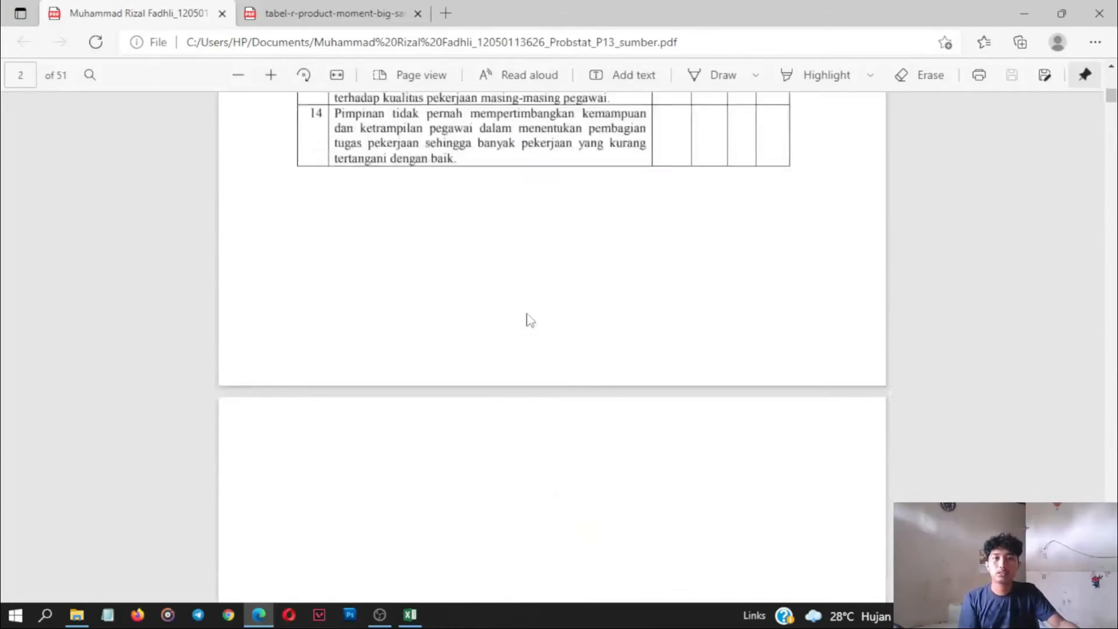
{"action": "scroll", "coordinate": [521, 329], "scroll_direction": "down", "scroll_amount": 20}
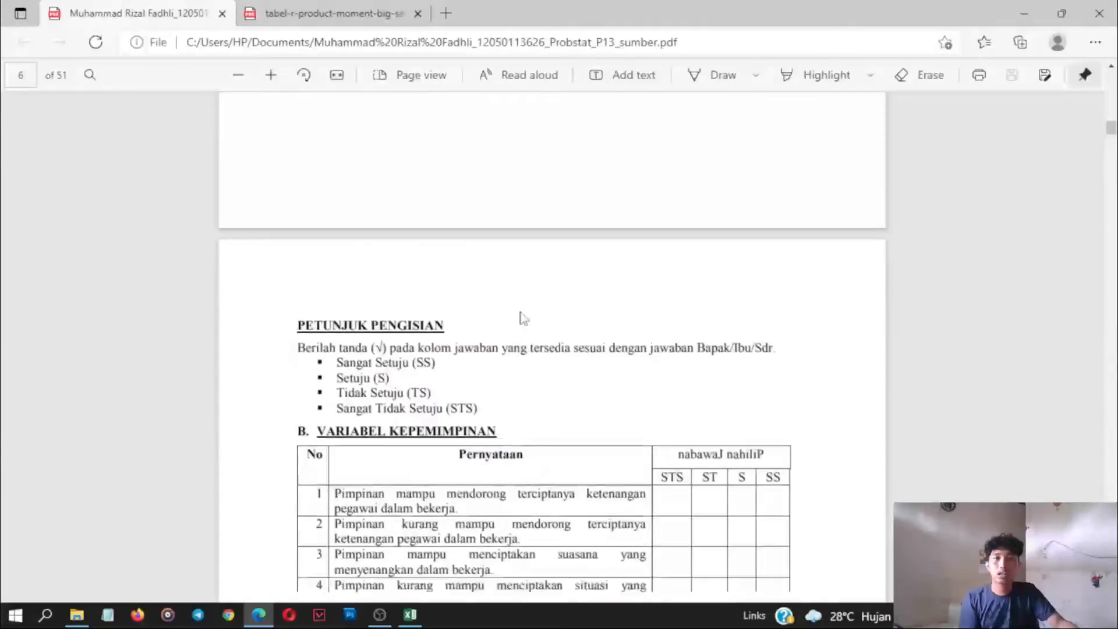
{"action": "scroll", "coordinate": [512, 299], "scroll_direction": "down", "scroll_amount": 10}
{"action": "scroll", "coordinate": [509, 303], "scroll_direction": "up", "scroll_amount": 3}
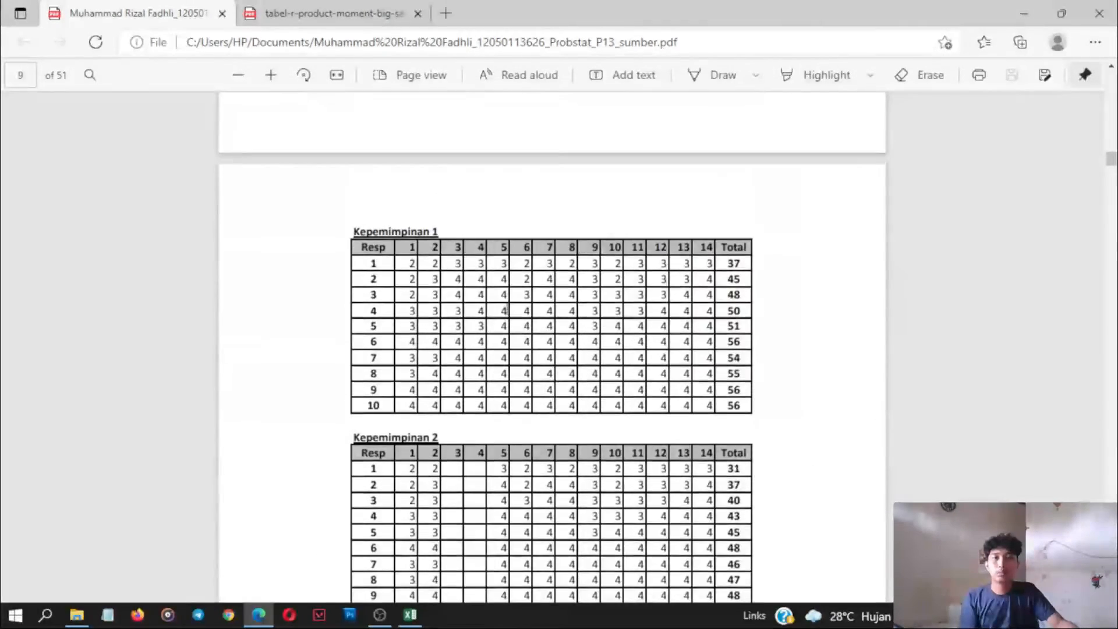
{"action": "scroll", "coordinate": [506, 308], "scroll_direction": "down", "scroll_amount": 2}
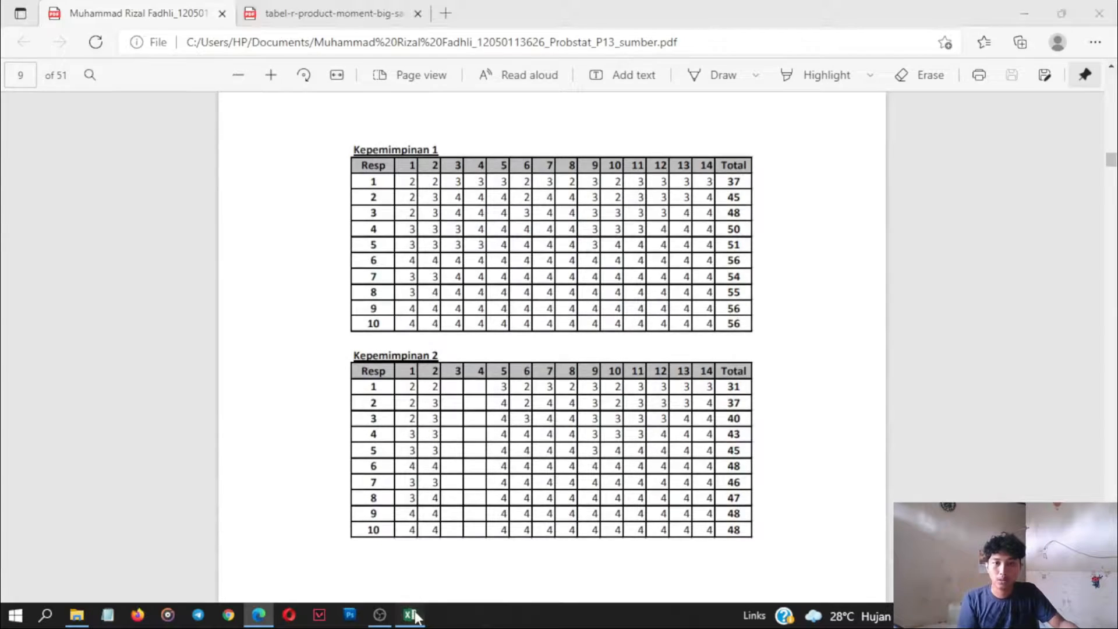
- Switch to Excel and calculate the total scores in P9:P18, using =SUM(B9:O9) for subject 1 and filling it down to subject 10
{"action": "left_click", "coordinate": [411, 612]}
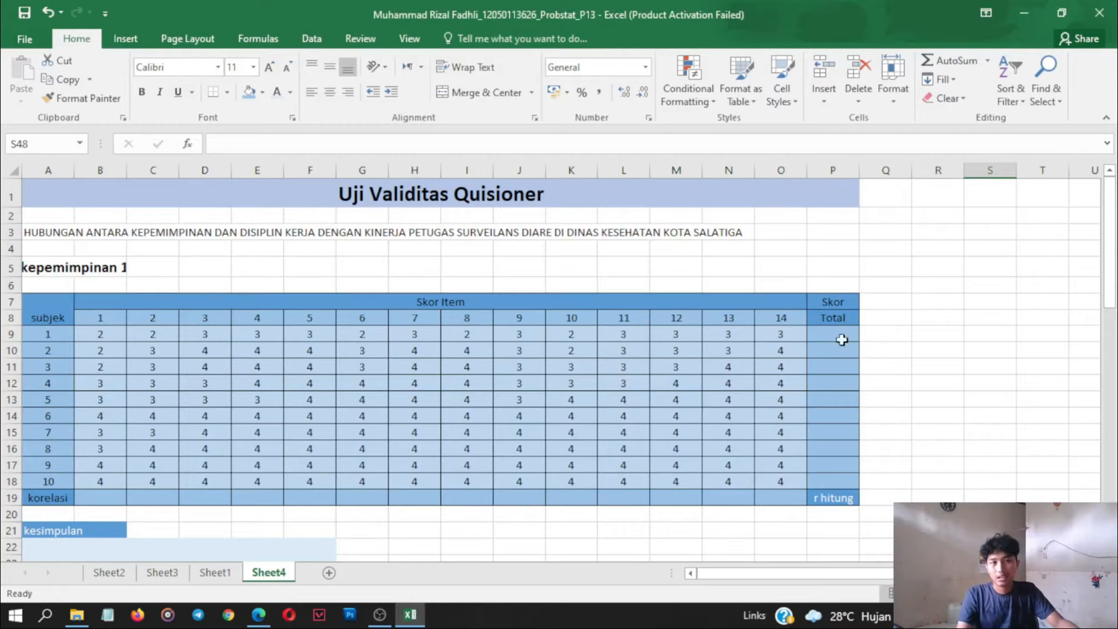
{"action": "left_click", "coordinate": [824, 337]}
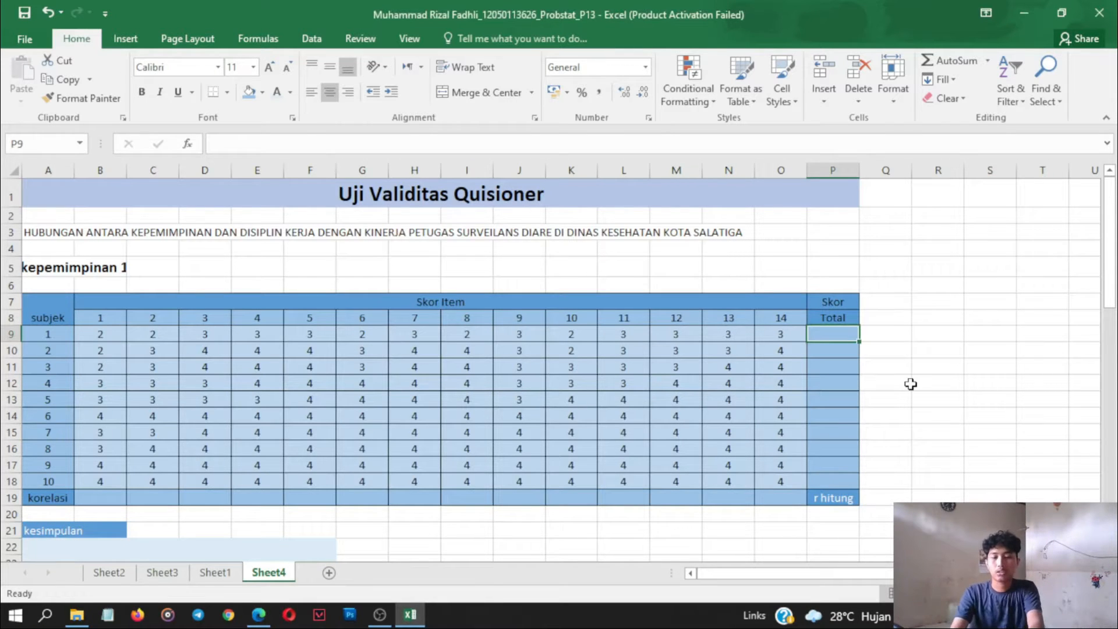
{"action": "type", "text": "=sum("}
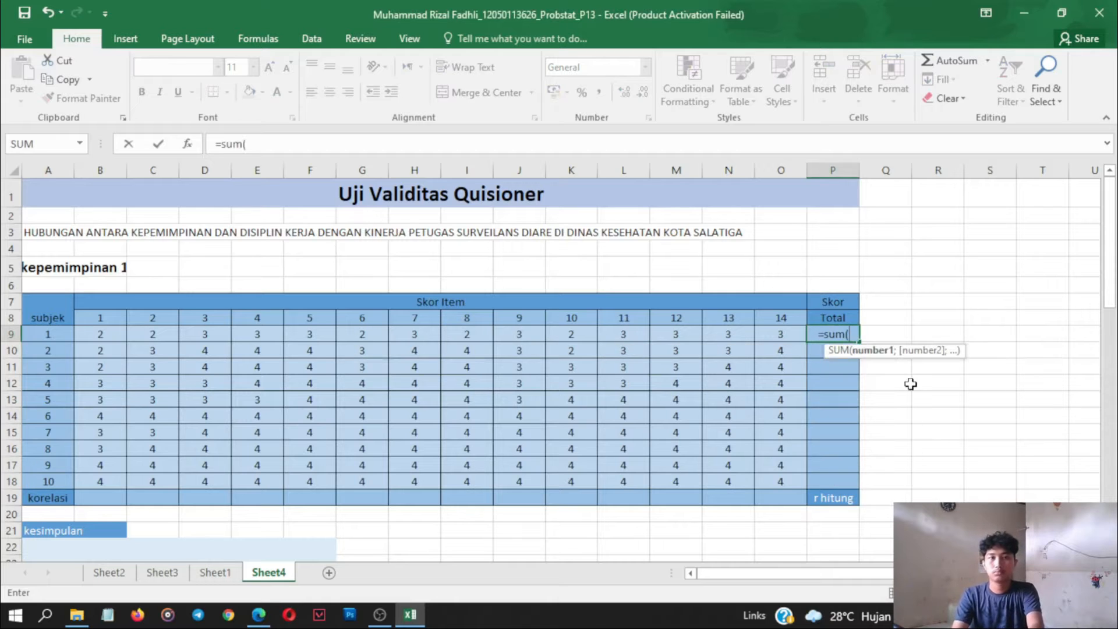
{"action": "left_click_drag", "start_coordinate": [95, 333], "coordinate": [785, 329]}
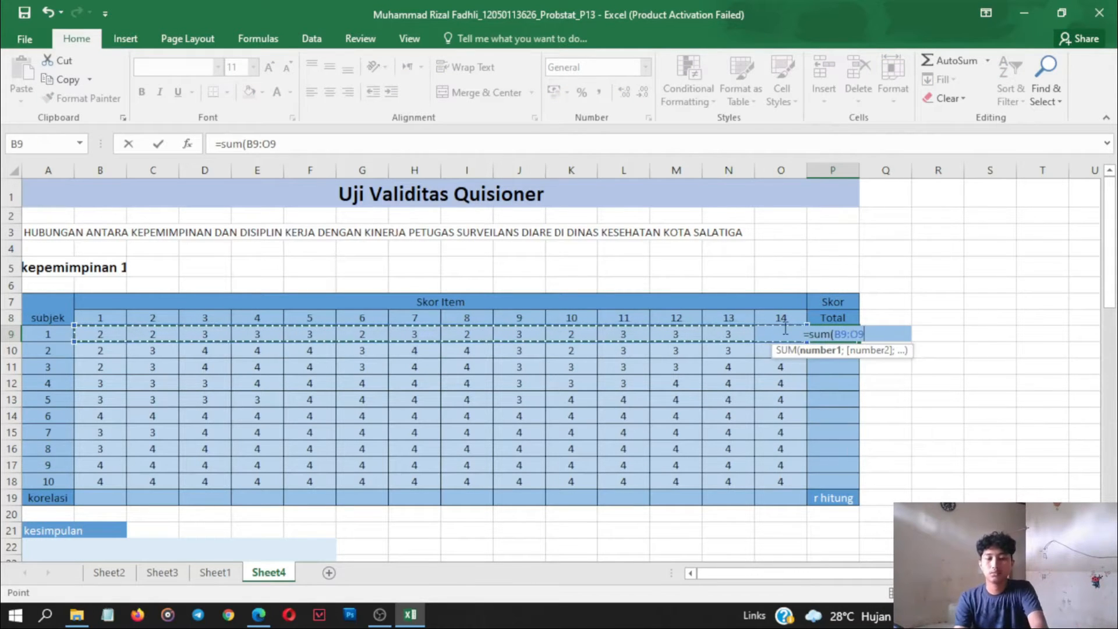
{"action": "key", "text": "Return"}
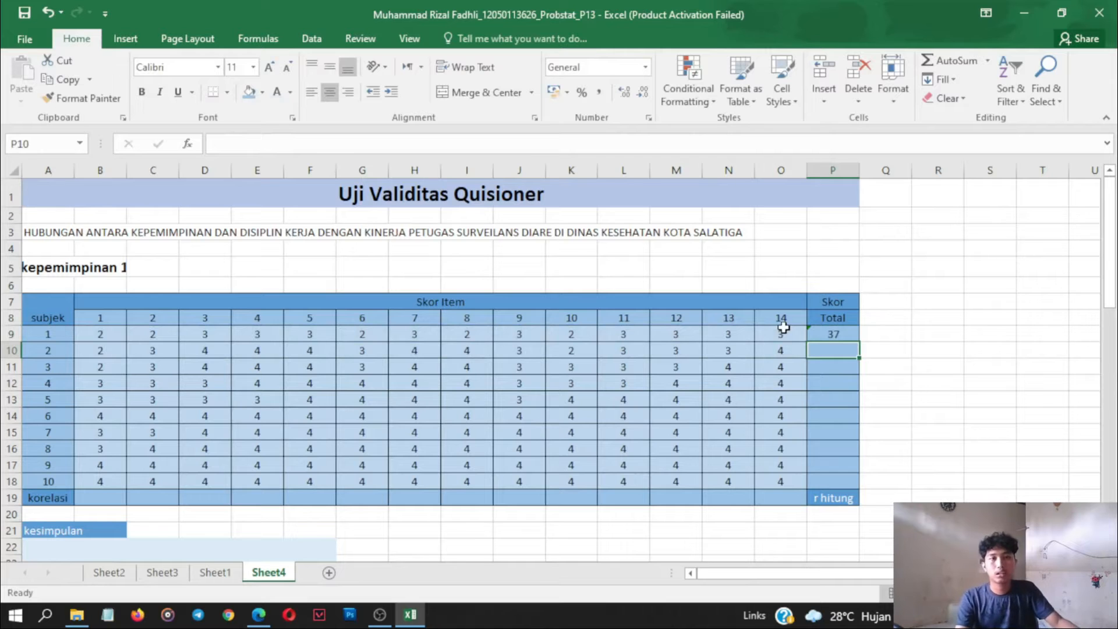
{"action": "left_click", "coordinate": [845, 336]}
{"action": "left_click_drag", "start_coordinate": [860, 340], "coordinate": [852, 492]}
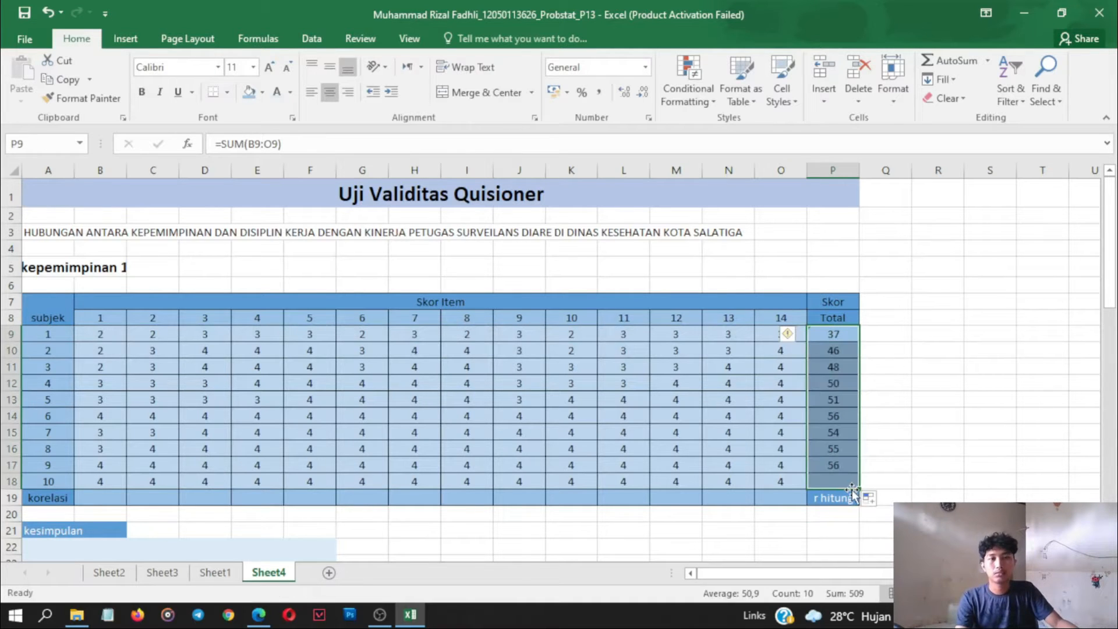
- Begin a CORREL formula in B19 that compares the item 1 scores B9:B18 with the total scores P9:P18
{"action": "left_click", "coordinate": [107, 499]}
{"action": "type", "text": "=correl"}
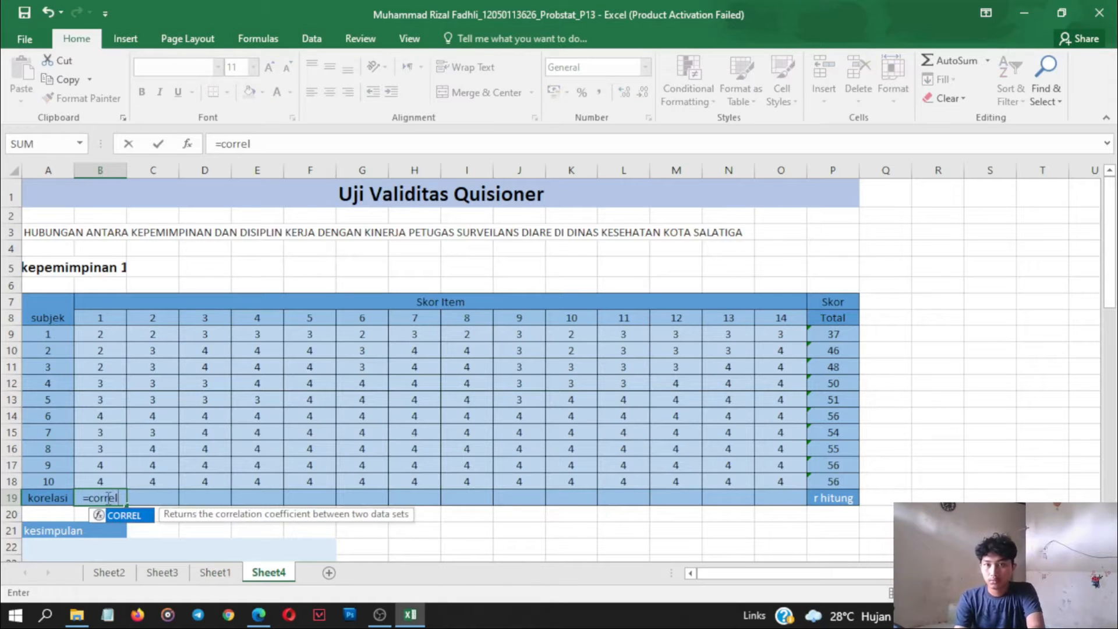
{"action": "type", "text": "("}
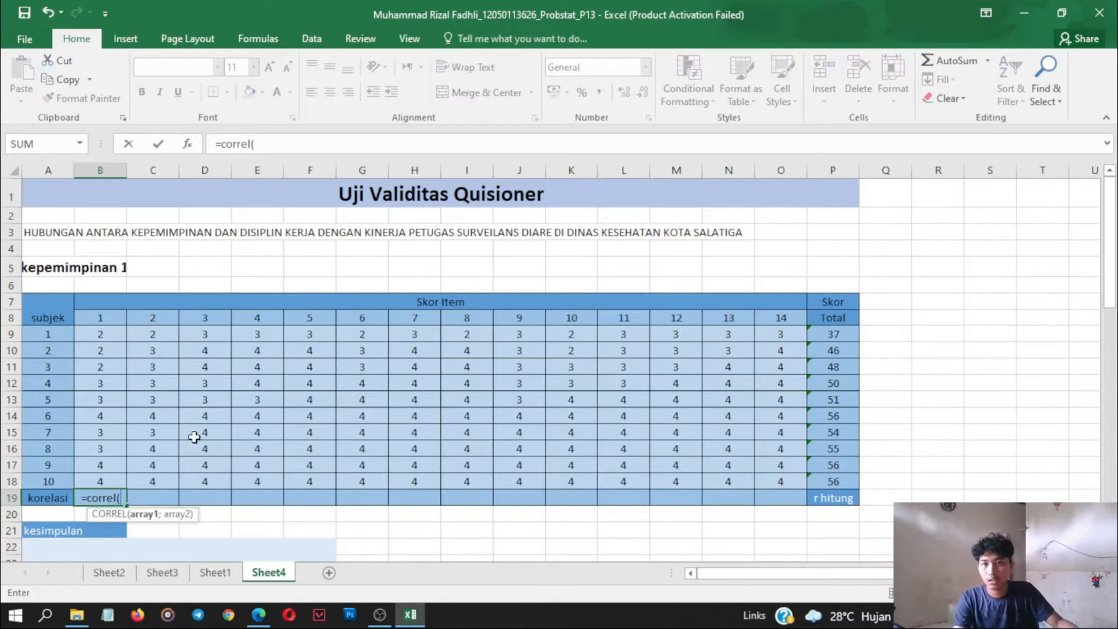
{"action": "left_click_drag", "start_coordinate": [95, 330], "coordinate": [109, 472]}
{"action": "type", "text": ";"}
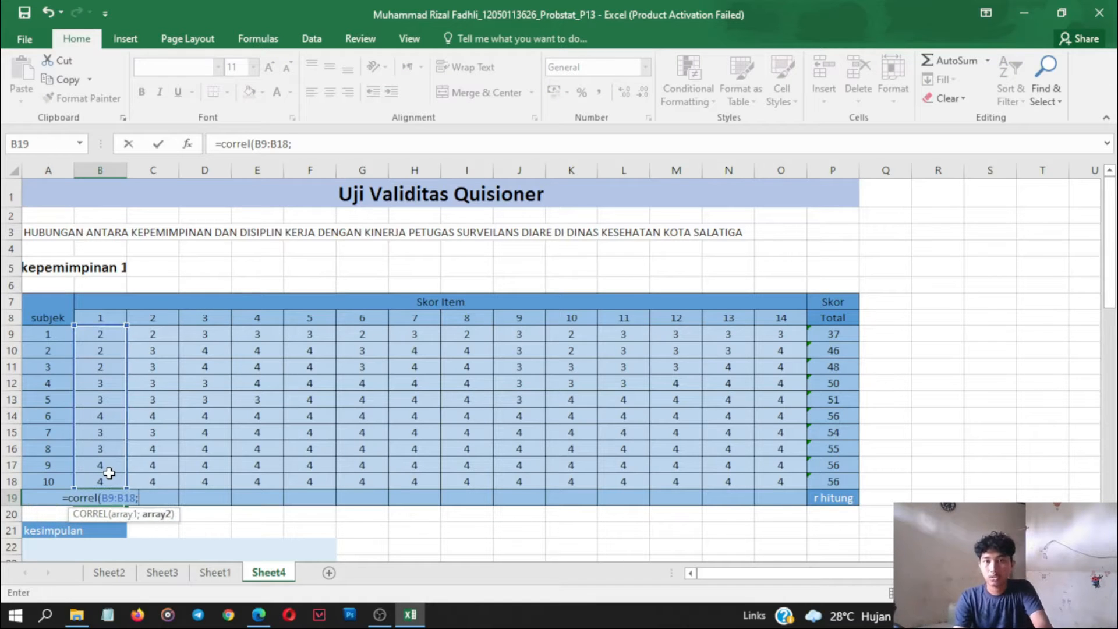
{"action": "left_click_drag", "start_coordinate": [815, 329], "coordinate": [836, 485]}
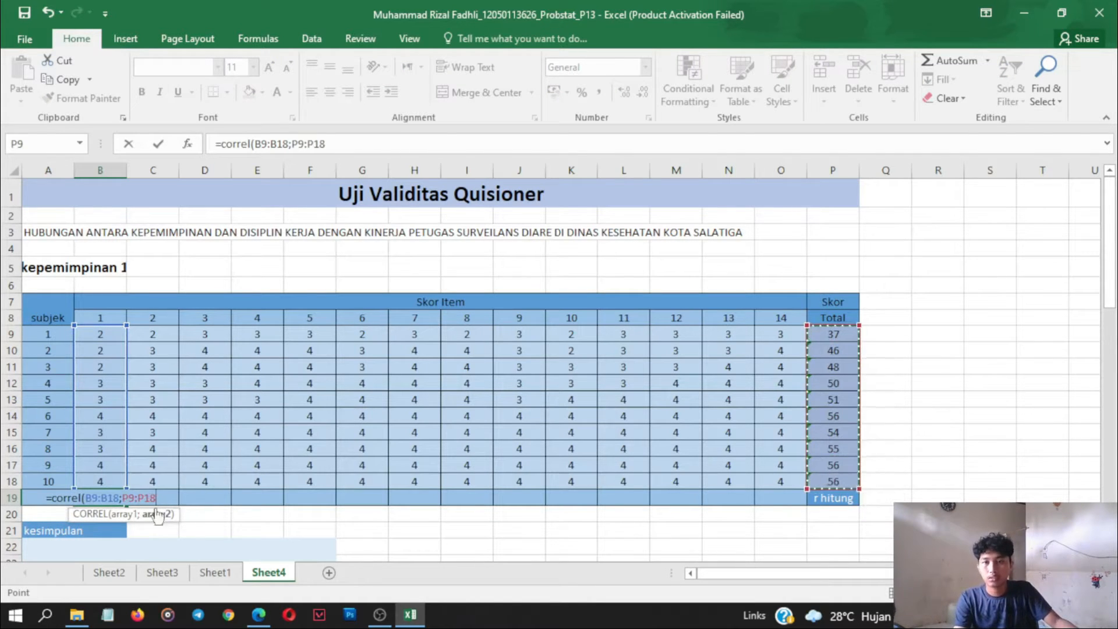
- Make the total score range absolute as $P$9:$P$18 in the CORREL formula and enter it
{"action": "key", "text": "F2"}
{"action": "key", "text": "Left"}
{"action": "key", "text": "Left"}
{"action": "type", "text": "$"}
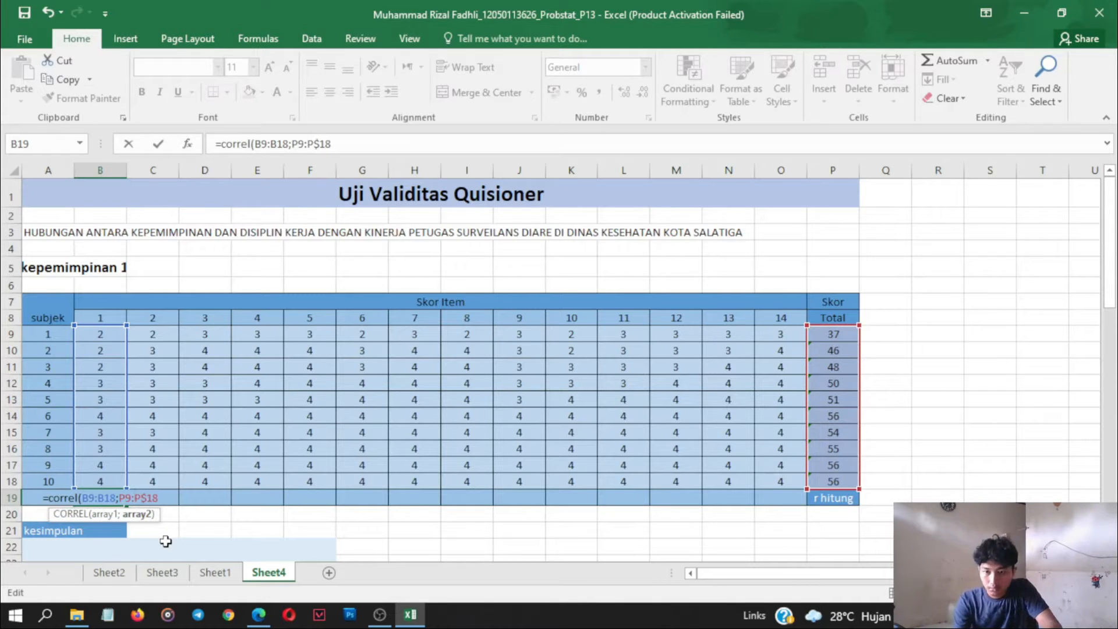
{"action": "key", "text": "Left"}
{"action": "key", "text": "Left"}
{"action": "type", "text": "$"}
{"action": "key", "text": "Left"}
{"action": "key", "text": "Left"}
{"action": "key", "text": "Left"}
{"action": "type", "text": "$"}
{"action": "key", "text": "Left"}
{"action": "key", "text": "Left"}
{"action": "type", "text": "$"}
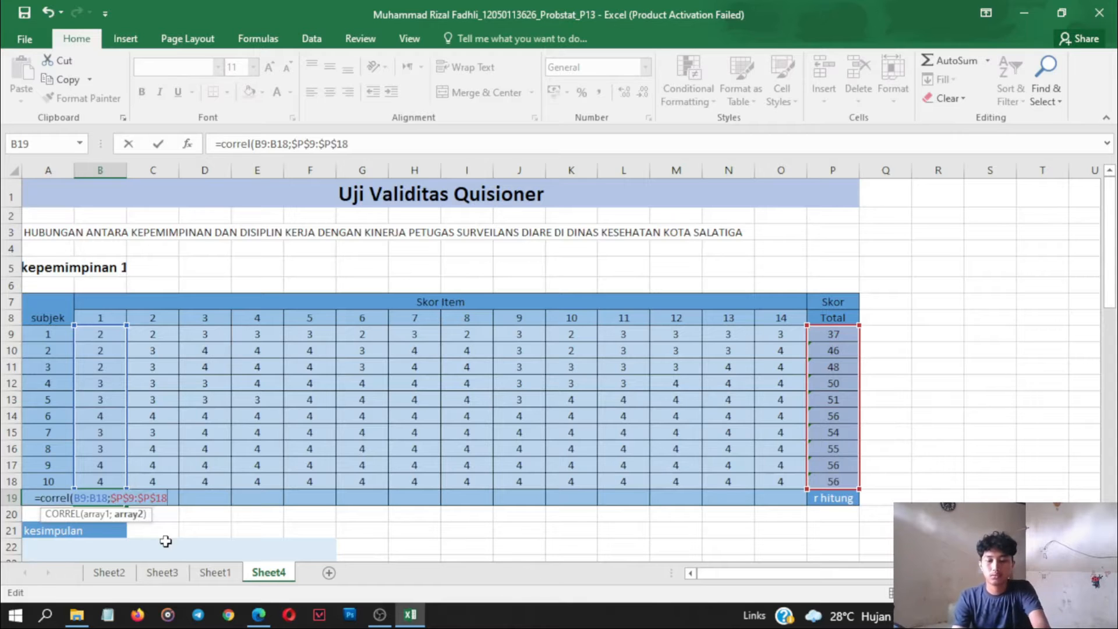
{"action": "key", "text": "Return"}
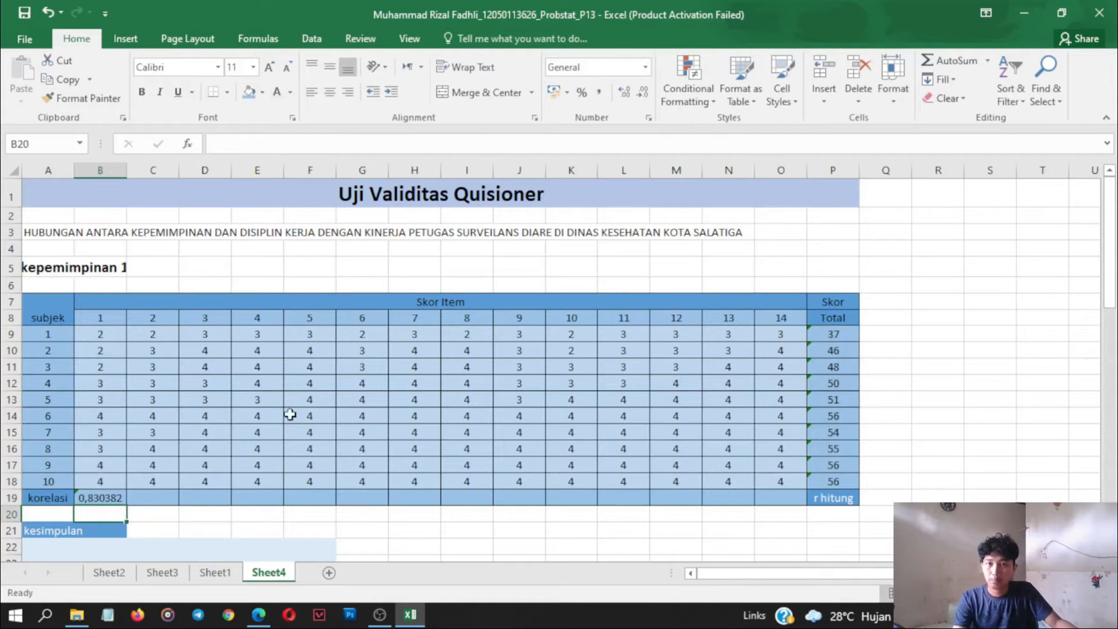
- Fill the item 1 correlation formula across the korelasi row through item 14 in O19
{"action": "left_click", "coordinate": [250, 482]}
{"action": "left_click", "coordinate": [98, 496]}
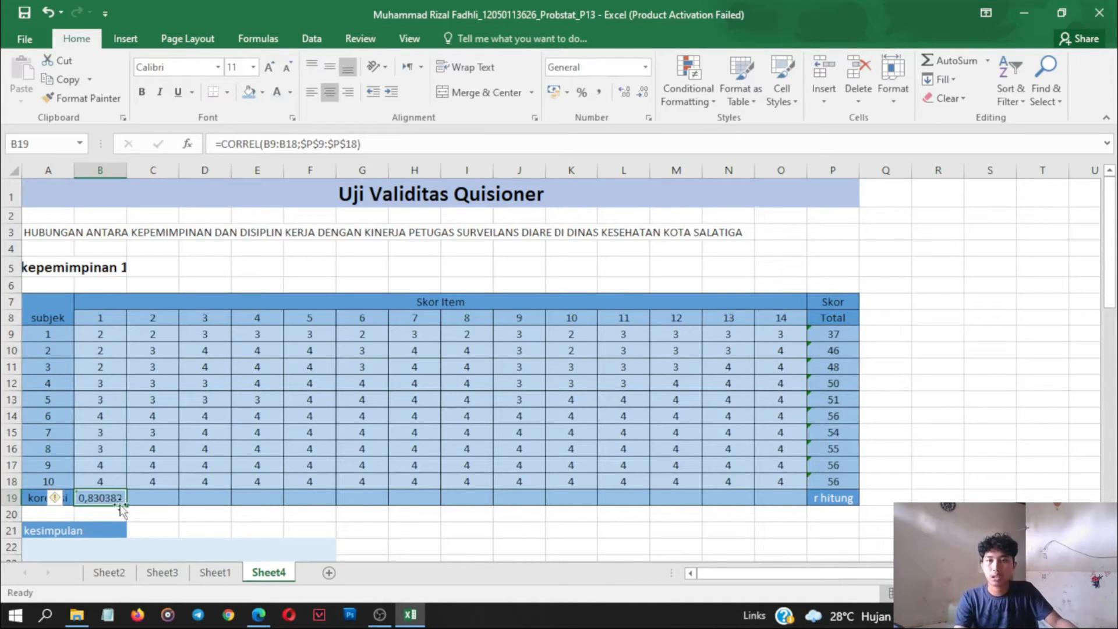
{"action": "left_click_drag", "start_coordinate": [127, 506], "coordinate": [786, 516]}
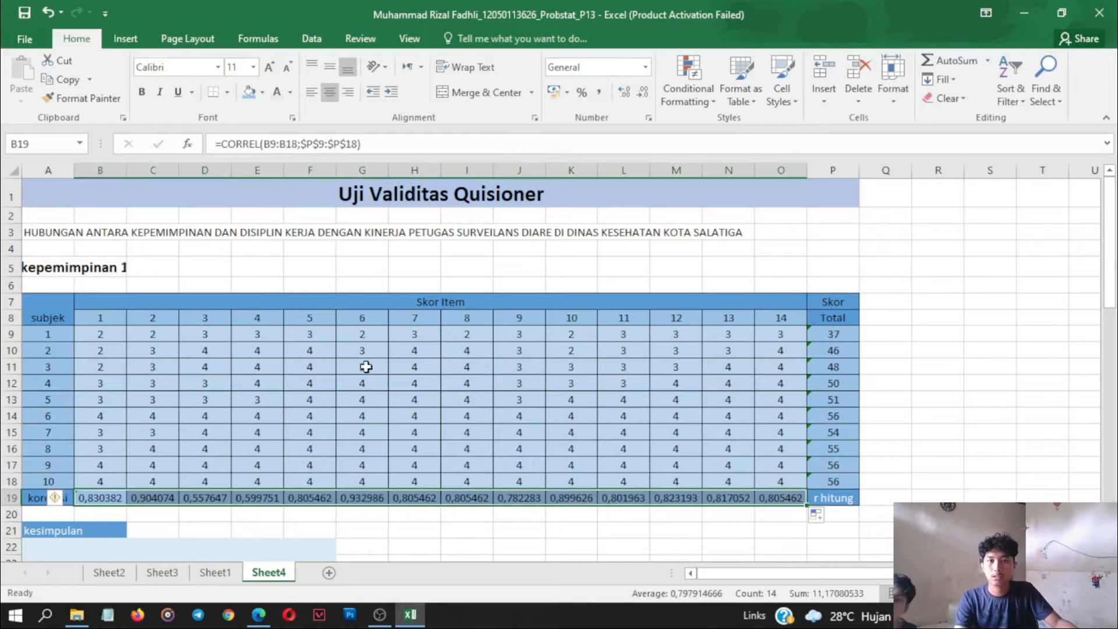
- Change the font colour of the "Dinyatakan Valid jika r tabel < r hitung" criterion in A30:D30 to black
{"action": "scroll", "coordinate": [392, 359], "scroll_direction": "down", "scroll_amount": 3}
{"action": "left_click", "coordinate": [727, 432]}
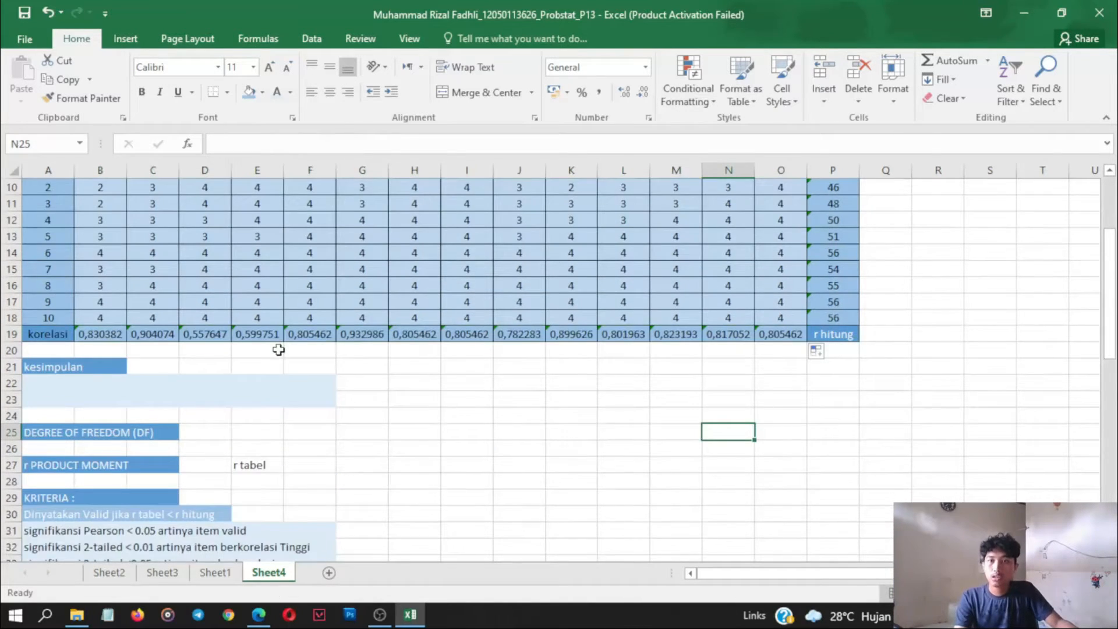
{"action": "scroll", "coordinate": [278, 367], "scroll_direction": "down", "scroll_amount": 1}
{"action": "left_click", "coordinate": [64, 466]}
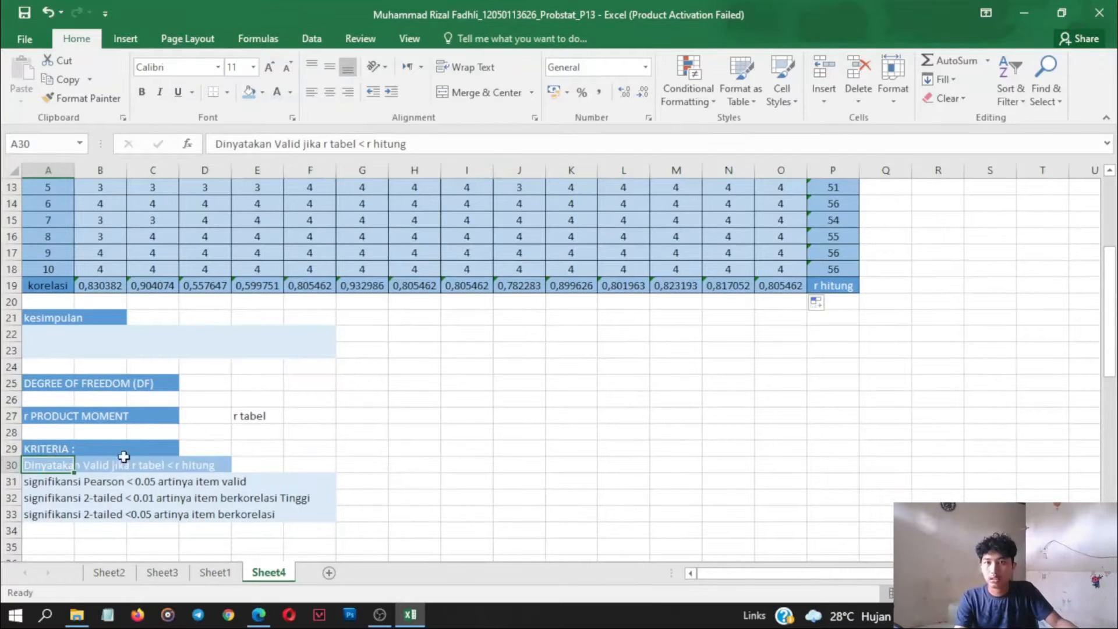
{"action": "left_click_drag", "start_coordinate": [58, 463], "coordinate": [213, 459]}
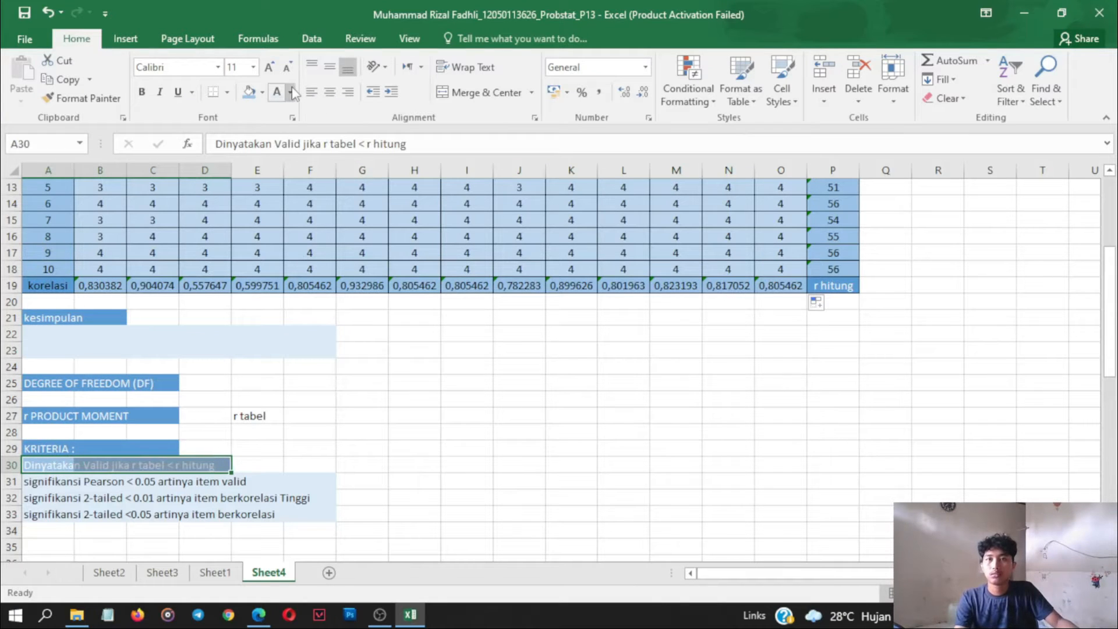
{"action": "left_click", "coordinate": [290, 91]}
{"action": "left_click", "coordinate": [297, 115]}
{"action": "left_click", "coordinate": [473, 402]}
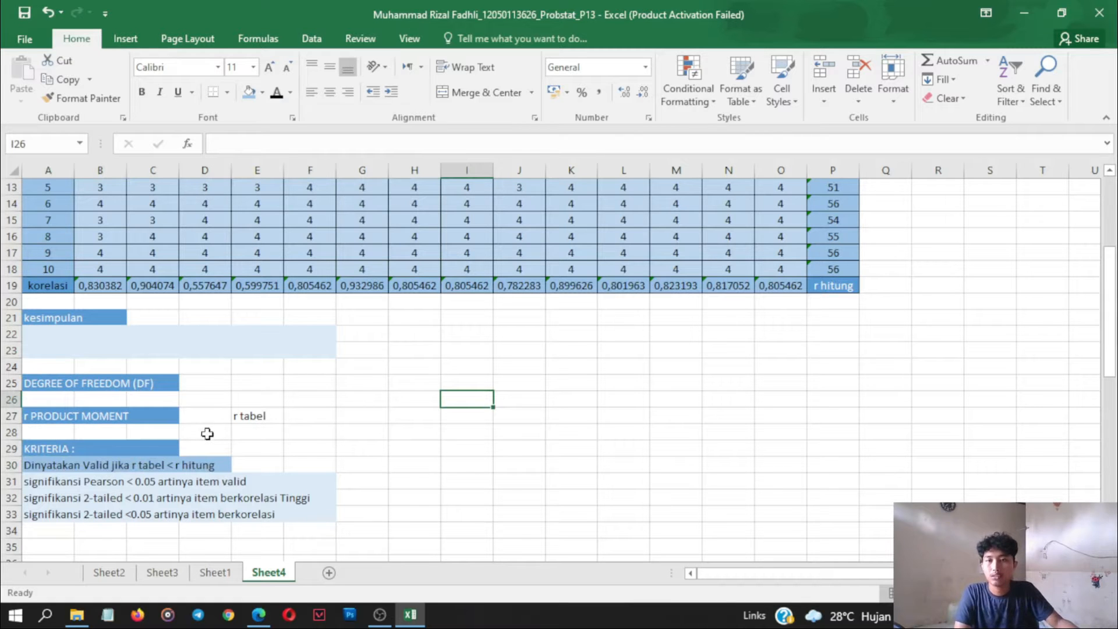
- Switch to Edge to view the r Product Moment table at significance 0,05, and check the subject rows in the Excel sheet
{"action": "left_click", "coordinate": [259, 615]}
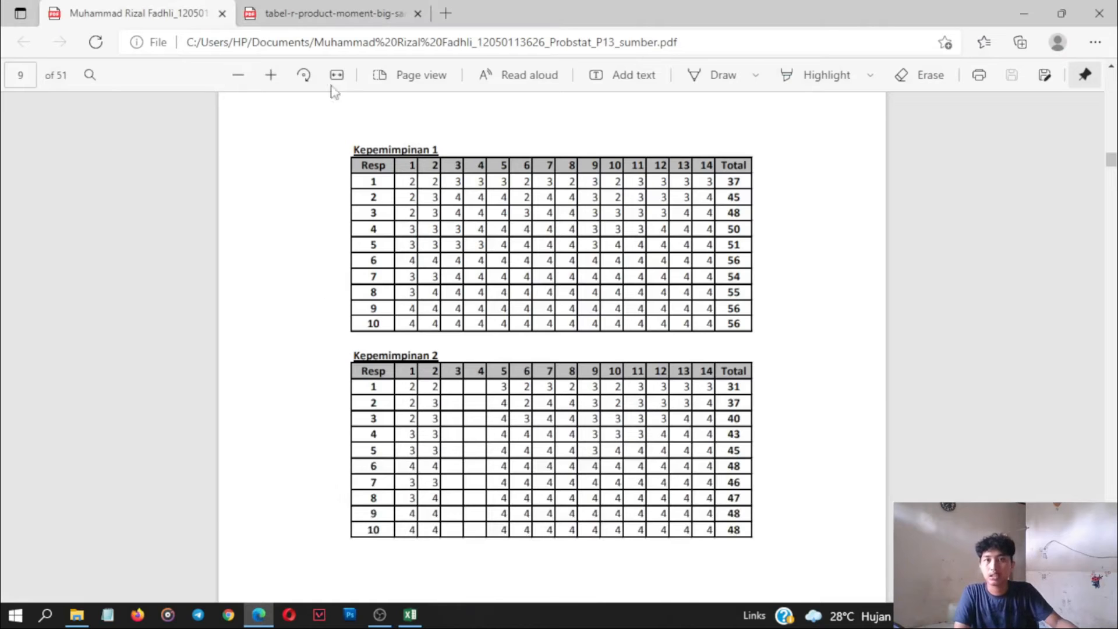
{"action": "left_click", "coordinate": [280, 6]}
{"action": "scroll", "coordinate": [282, 257], "scroll_direction": "down", "scroll_amount": 1}
{"action": "scroll", "coordinate": [618, 347], "scroll_direction": "up", "scroll_amount": 2, "text": "ctrl"}
{"action": "scroll", "coordinate": [618, 347], "scroll_direction": "down", "scroll_amount": 2, "text": "ctrl"}
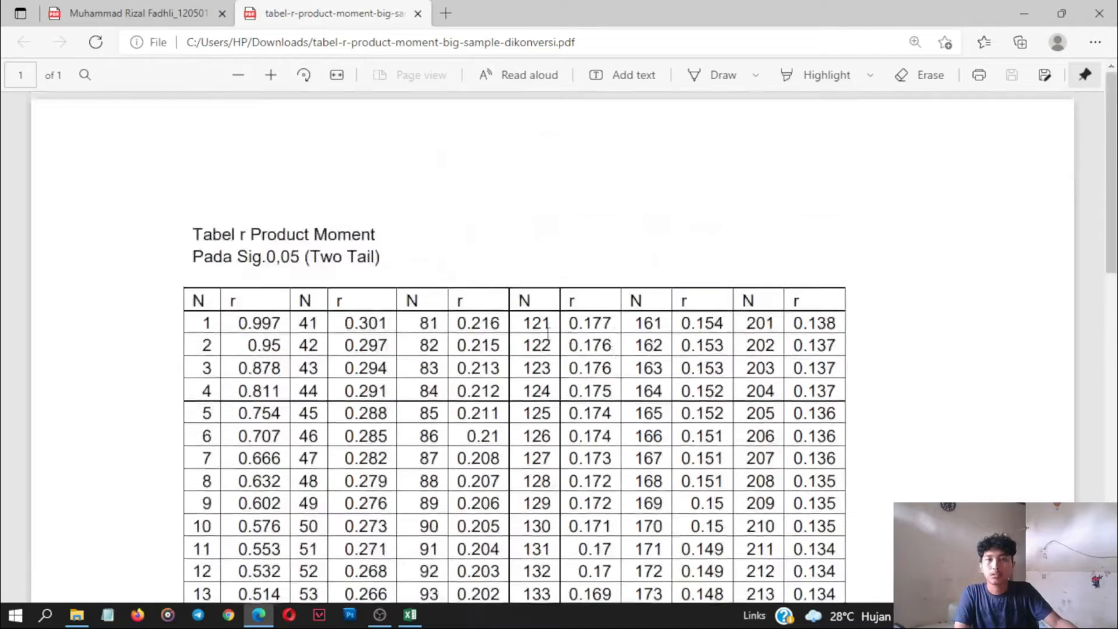
{"action": "left_click", "coordinate": [410, 615]}
{"action": "scroll", "coordinate": [361, 483], "scroll_direction": "up", "scroll_amount": 4}
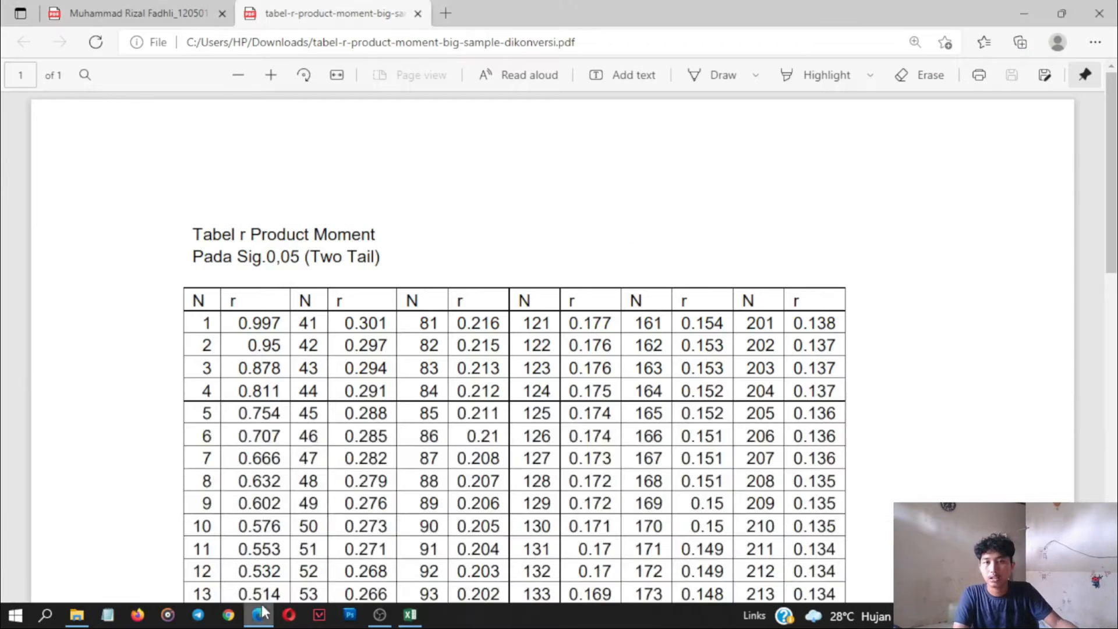
- Copy the r value 0.632 for N = 8 from the table PDF in Edge and paste it into D27 beside r PRODUCT MOMENT in Excel
{"action": "left_click", "coordinate": [258, 615]}
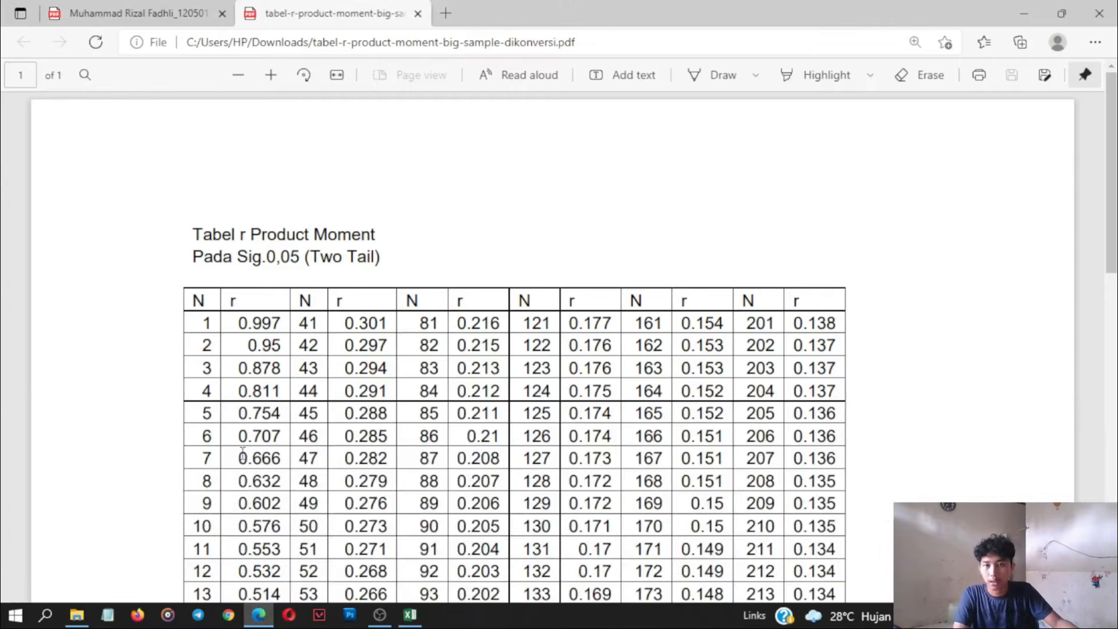
{"action": "left_click_drag", "start_coordinate": [237, 486], "coordinate": [283, 481]}
{"action": "key", "text": "ctrl+c"}
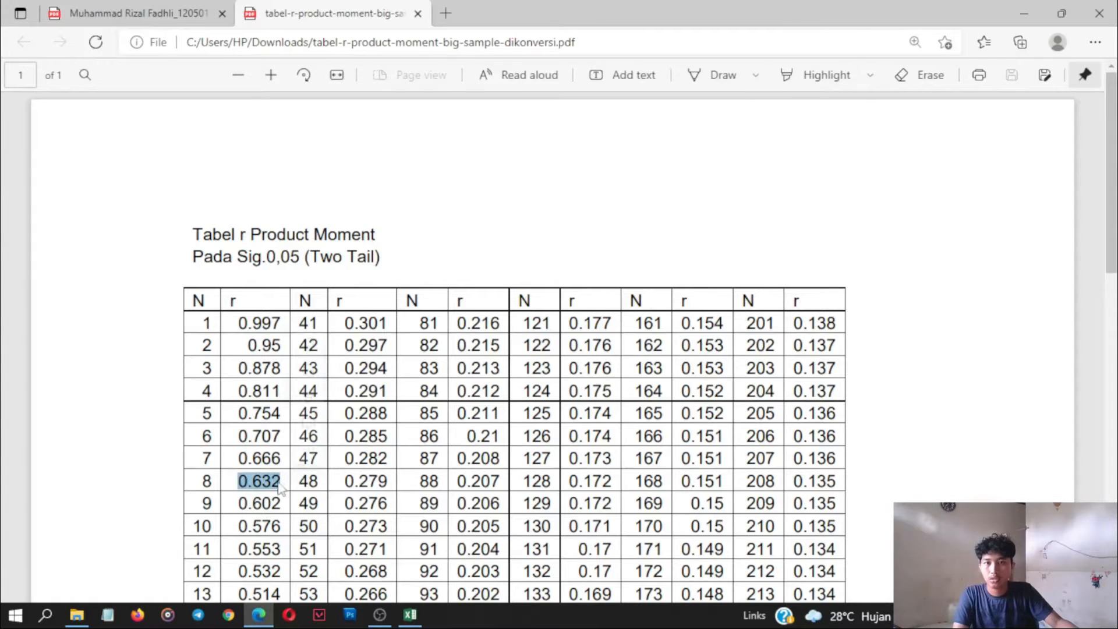
{"action": "left_click", "coordinate": [410, 614]}
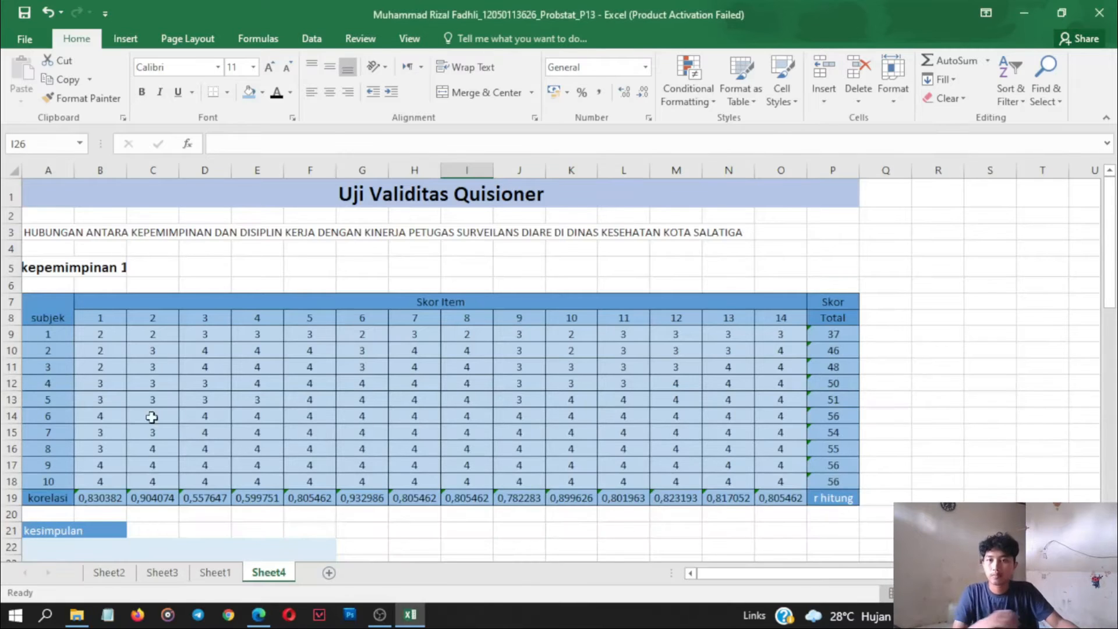
{"action": "scroll", "coordinate": [153, 386], "scroll_direction": "down", "scroll_amount": 2}
{"action": "left_click", "coordinate": [205, 514]}
{"action": "key", "text": "ctrl+v"}
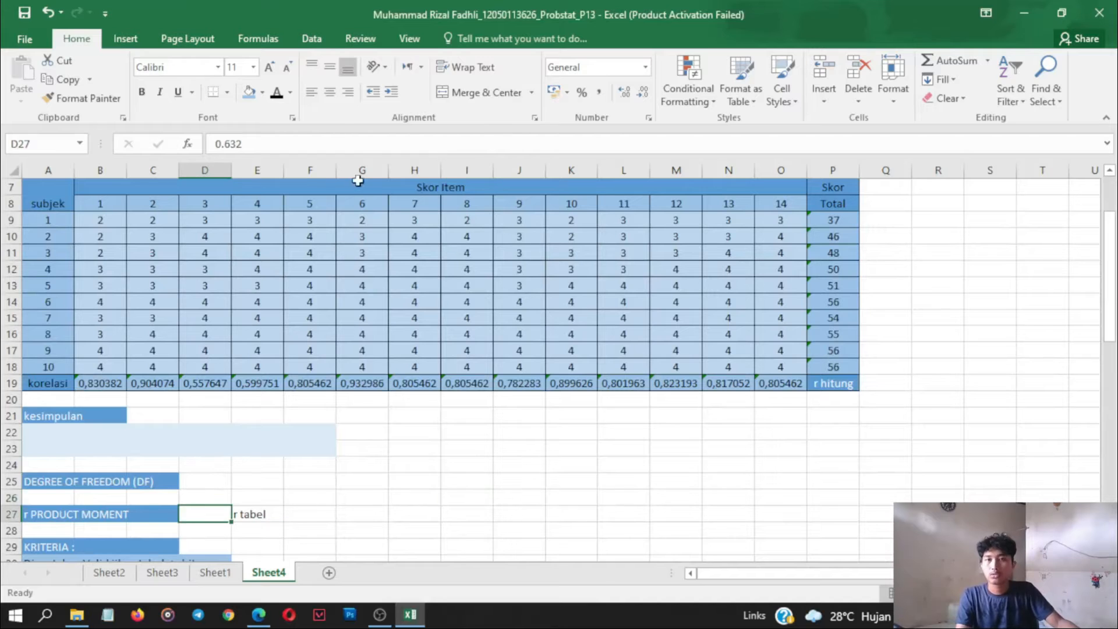
- Change the font colour of the r PRODUCT MOMENT value in D27 to black
{"action": "left_click", "coordinate": [276, 96]}
{"action": "left_click", "coordinate": [551, 400]}
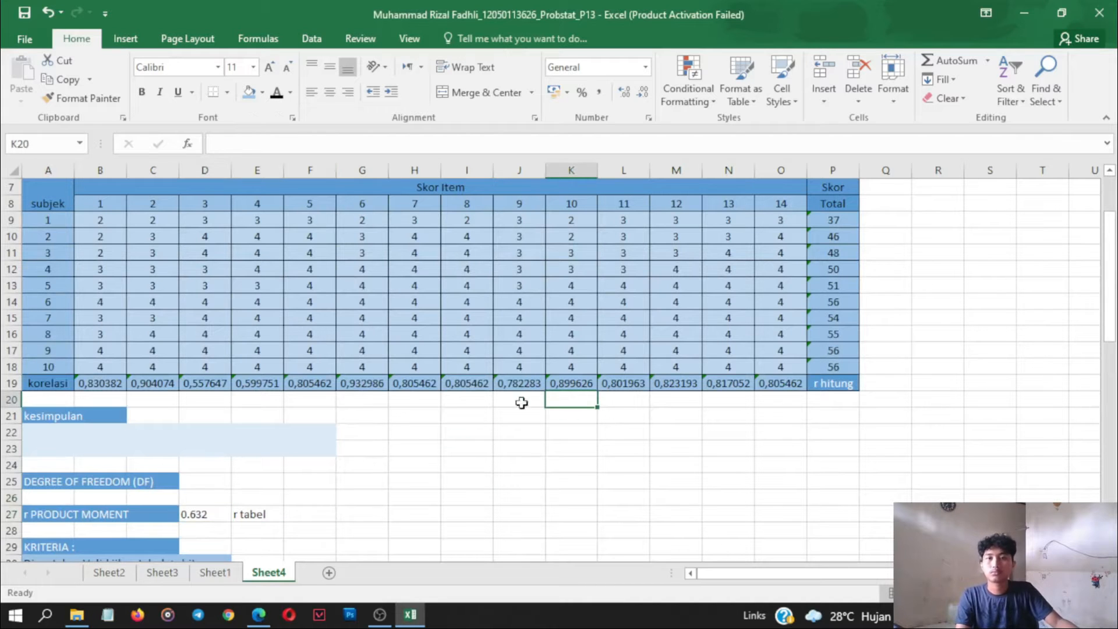
- Compare the r tabel value in D27 and the validity criteria with the item correlations in row 19
{"action": "left_click", "coordinate": [209, 510]}
{"action": "scroll", "coordinate": [210, 454], "scroll_direction": "down", "scroll_amount": 3}
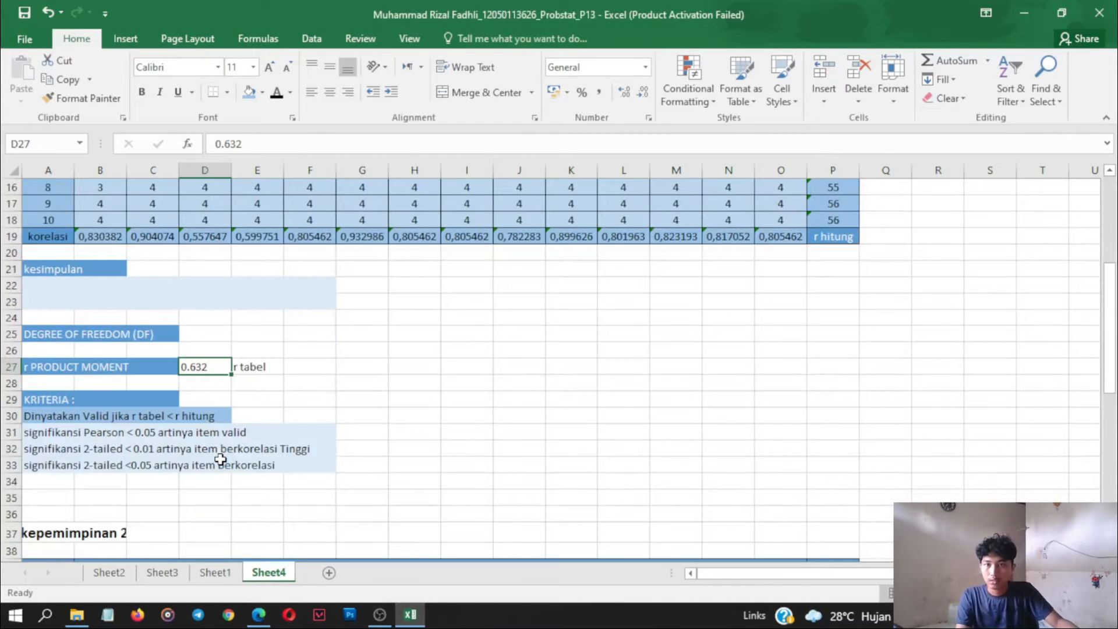
{"action": "scroll", "coordinate": [217, 457], "scroll_direction": "up", "scroll_amount": 2}
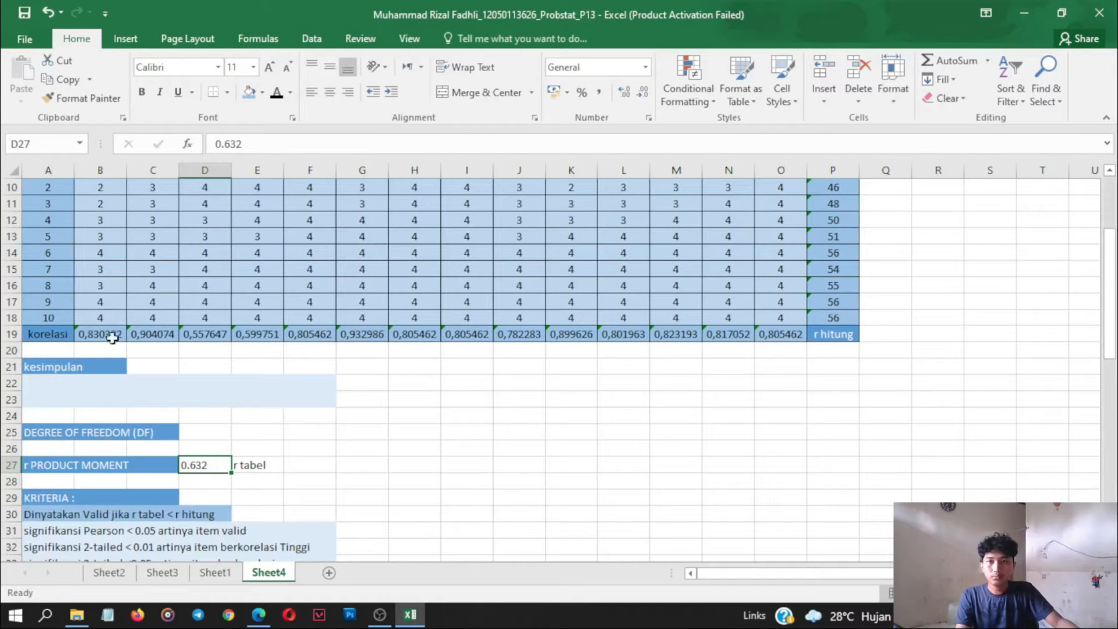
{"action": "left_click", "coordinate": [412, 448]}
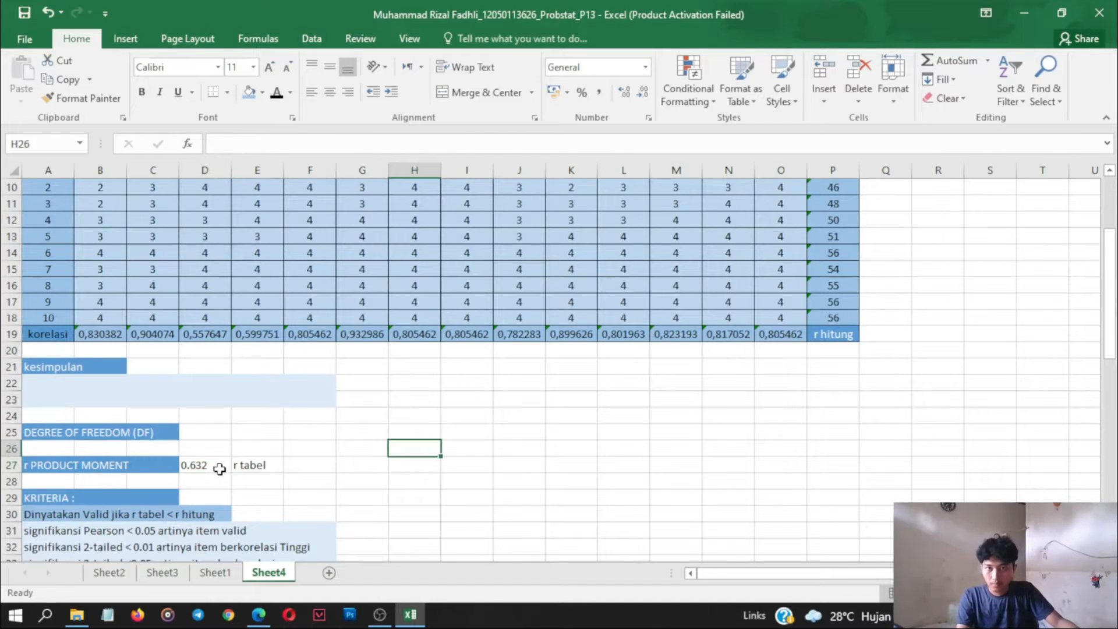
{"action": "left_click", "coordinate": [219, 468]}
{"action": "left_click", "coordinate": [100, 335]}
{"action": "scroll", "coordinate": [233, 373], "scroll_direction": "up", "scroll_amount": 1}
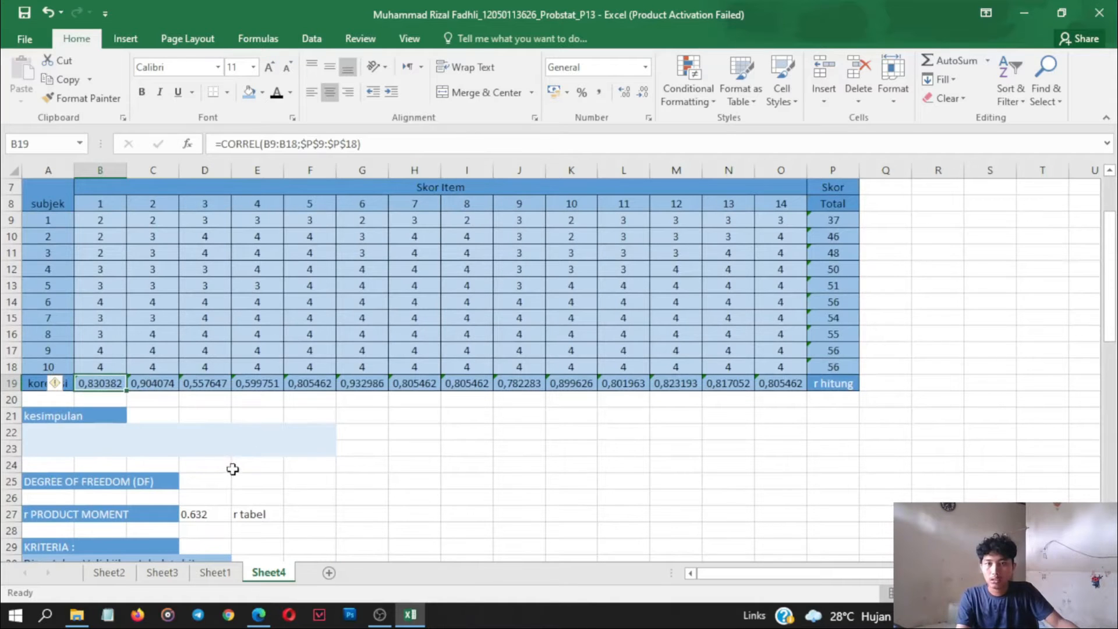
{"action": "scroll", "coordinate": [229, 457], "scroll_direction": "down", "scroll_amount": 1}
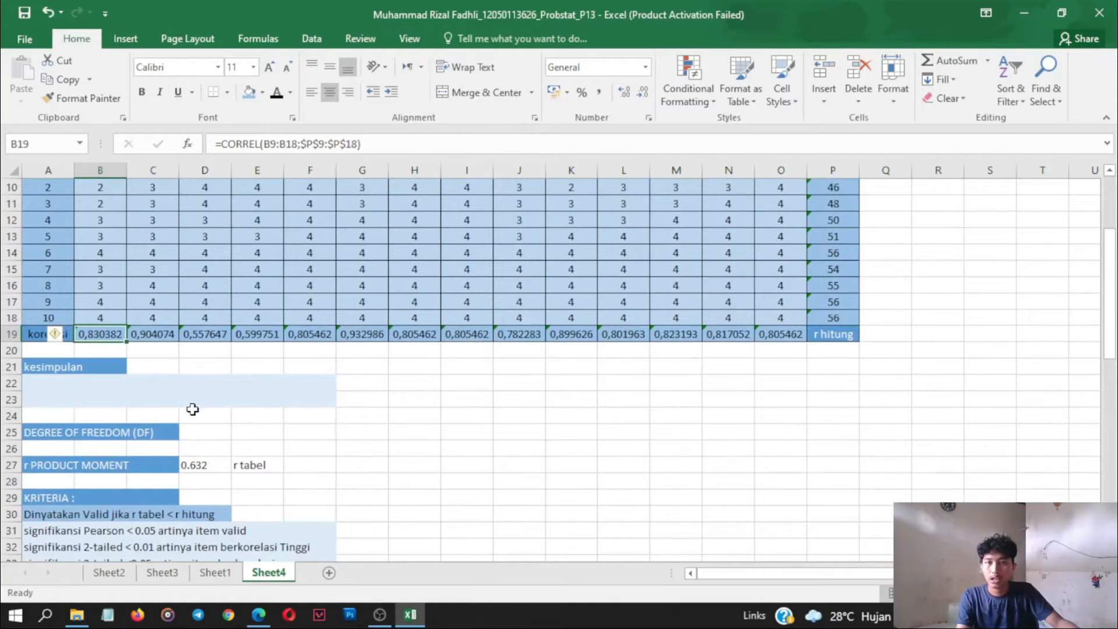
- Fill the correlation cells of items 1 and 2 in B19:C19 with light grey
{"action": "left_click_drag", "start_coordinate": [152, 334], "coordinate": [93, 334]}
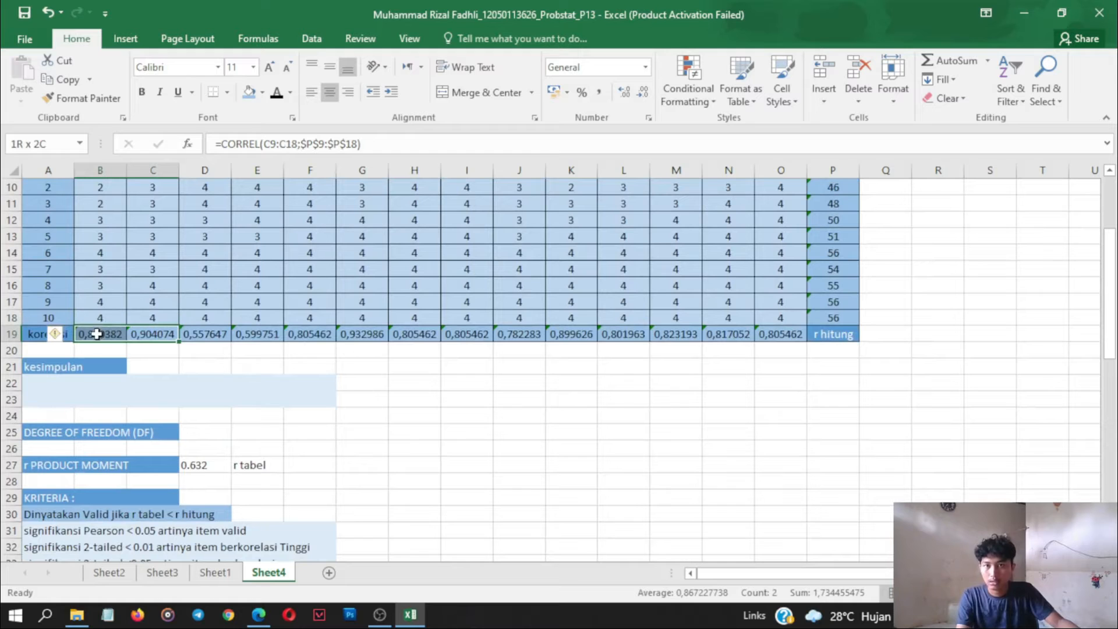
{"action": "left_click", "coordinate": [261, 94]}
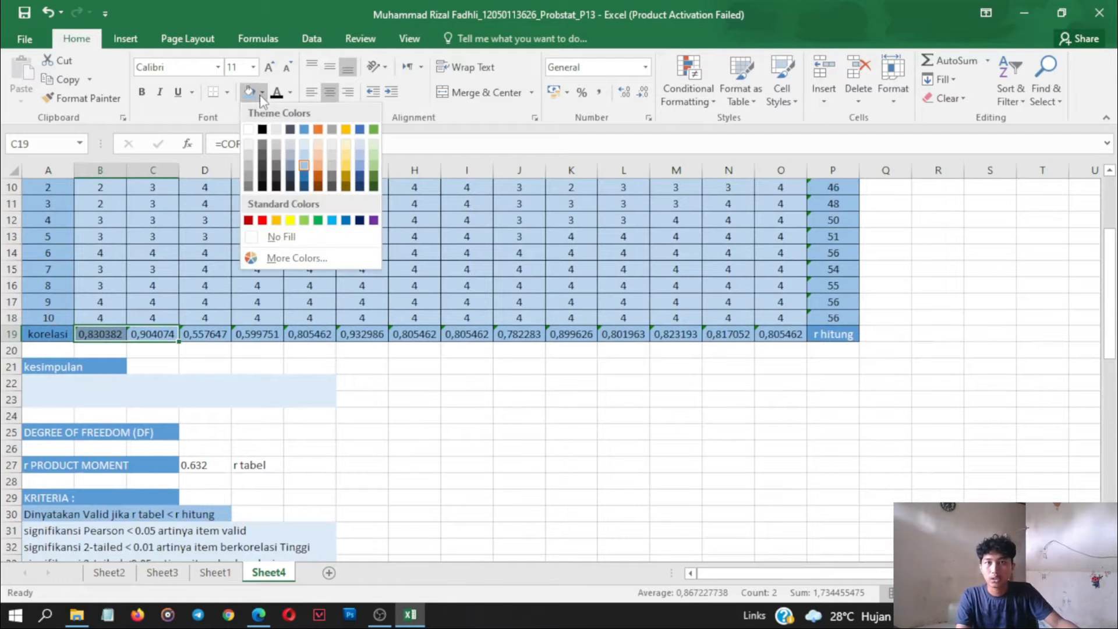
{"action": "left_click", "coordinate": [282, 145]}
{"action": "left_click", "coordinate": [519, 432]}
- Check the correlations of items 3 and 4, and fill those of items 5 to 14 in F19:O19 with light grey
{"action": "left_click_drag", "start_coordinate": [214, 334], "coordinate": [250, 335]}
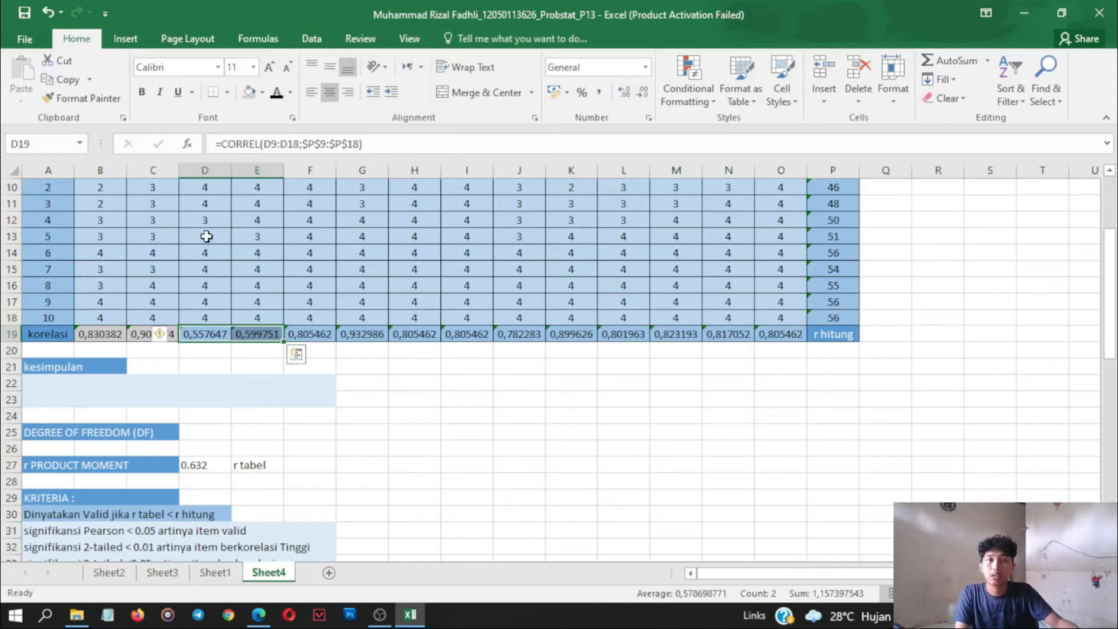
{"action": "left_click_drag", "start_coordinate": [321, 341], "coordinate": [781, 329]}
{"action": "scroll", "coordinate": [496, 358], "scroll_direction": "up", "scroll_amount": 3}
{"action": "scroll", "coordinate": [496, 358], "scroll_direction": "down", "scroll_amount": 4}
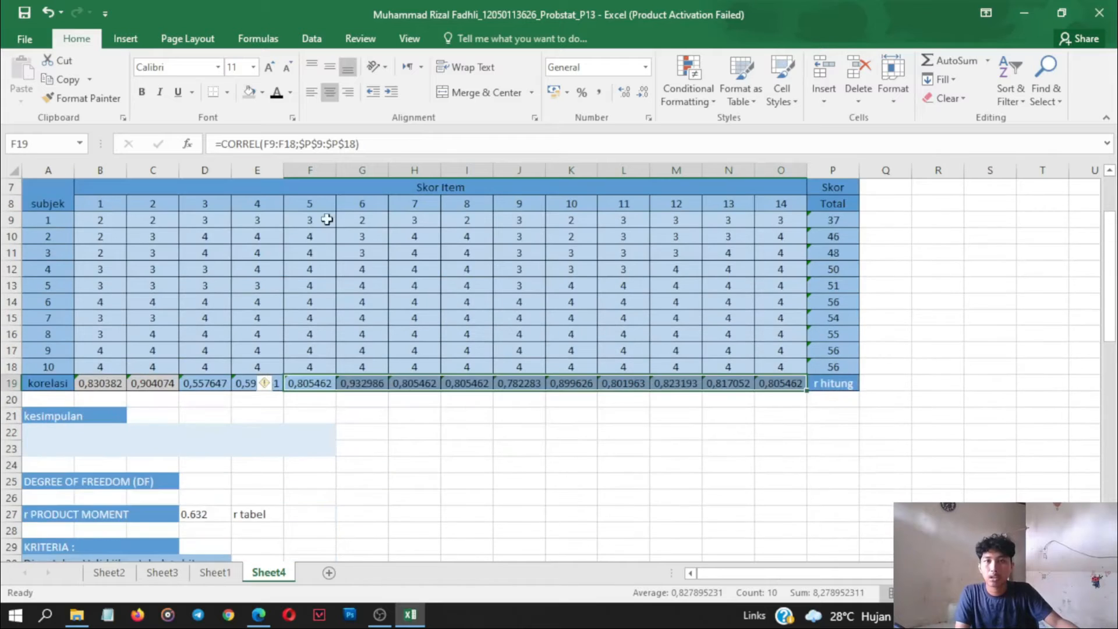
{"action": "scroll", "coordinate": [464, 298], "scroll_direction": "up", "scroll_amount": 1}
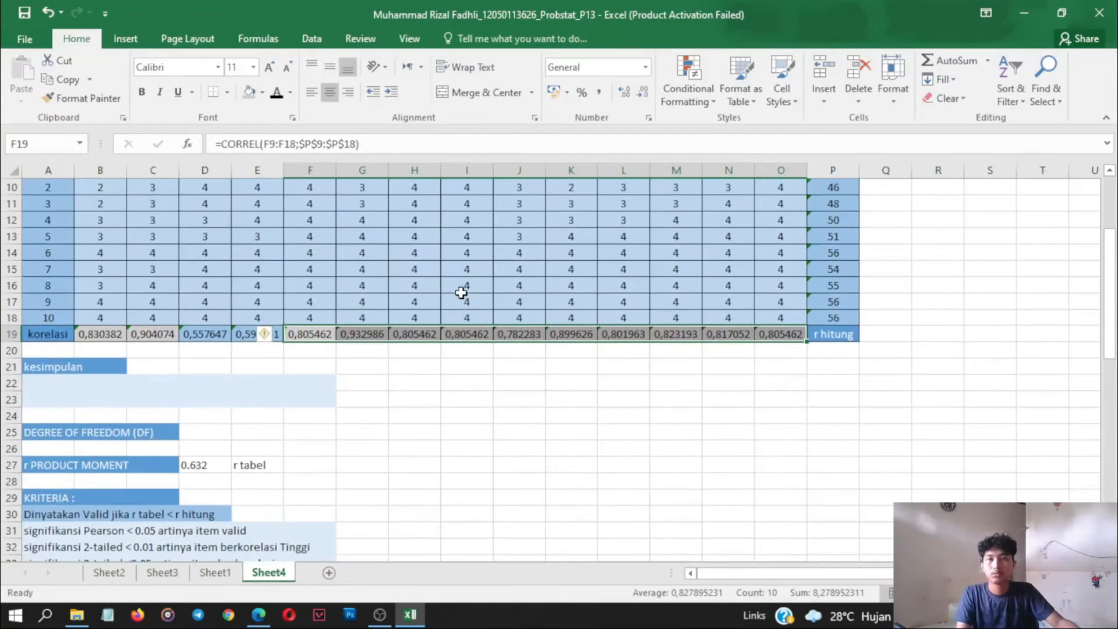
- Change the font colour of the two kesimpulan statements in A22:F23 to black
{"action": "left_click", "coordinate": [303, 404]}
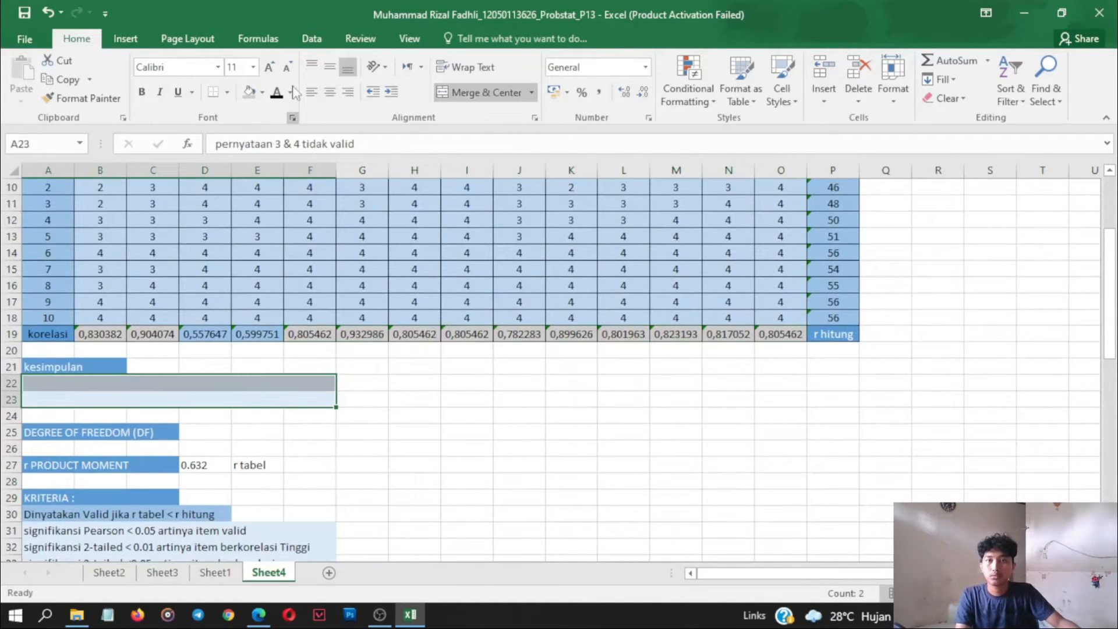
{"action": "left_click", "coordinate": [473, 513]}
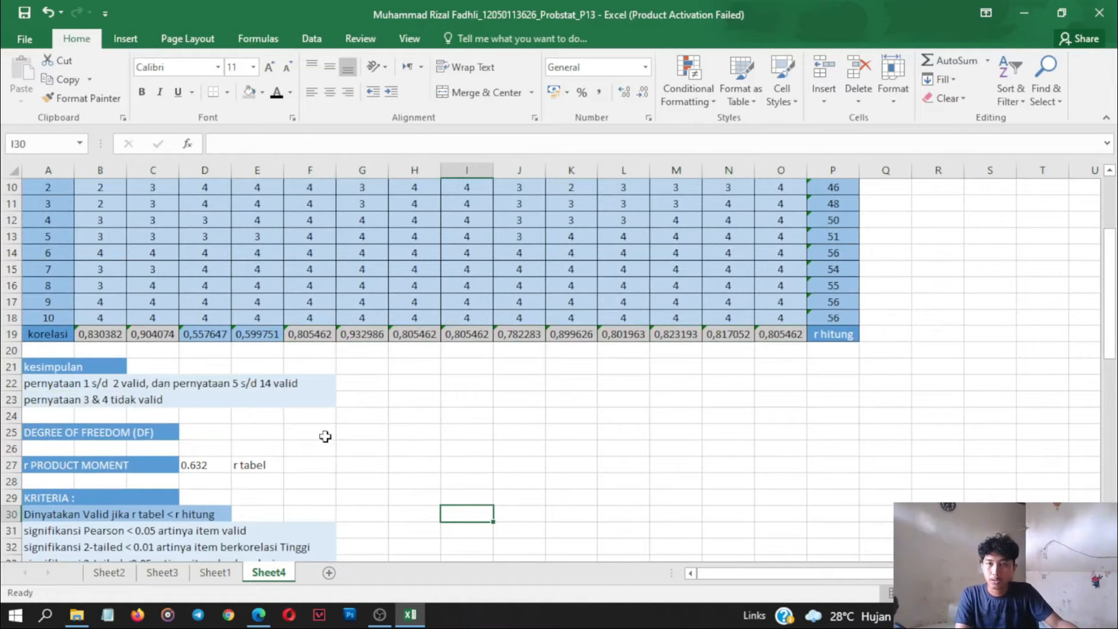
- Select the empty cell A35 below the criteria of the first table
{"action": "scroll", "coordinate": [312, 430], "scroll_direction": "down", "scroll_amount": 3}
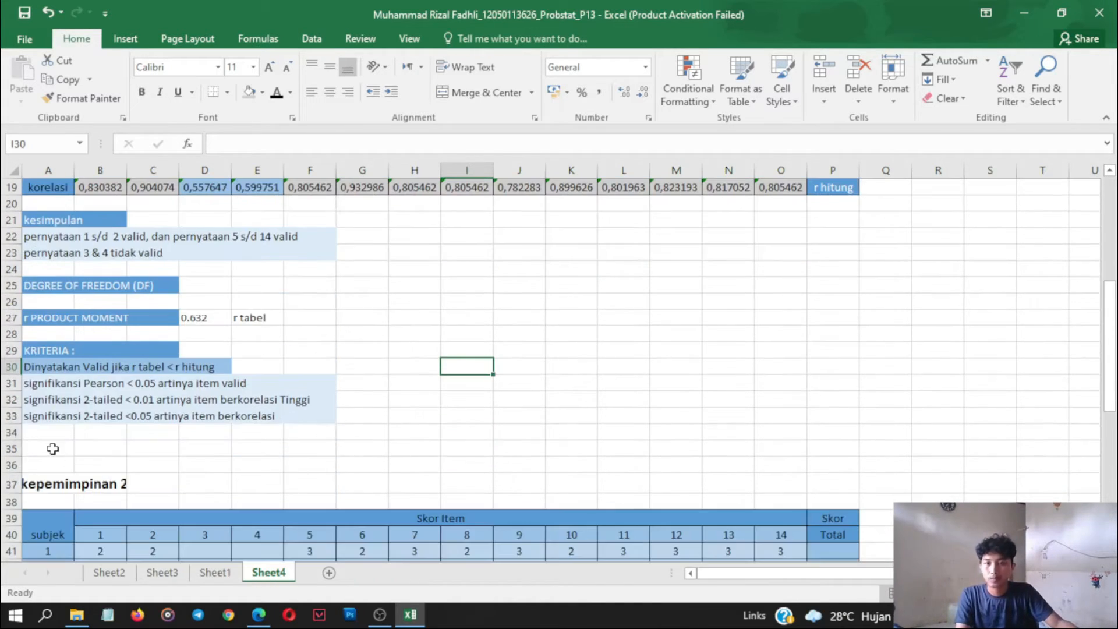
{"action": "left_click", "coordinate": [56, 449]}
{"action": "scroll", "coordinate": [642, 389], "scroll_direction": "up", "scroll_amount": 3}
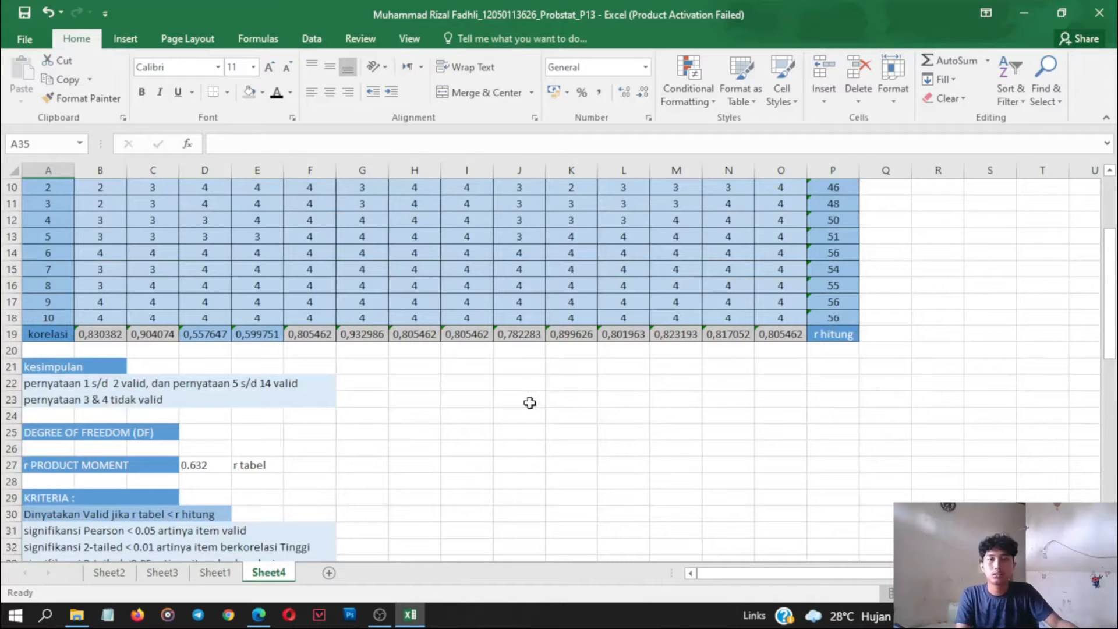
{"action": "scroll", "coordinate": [348, 429], "scroll_direction": "up", "scroll_amount": 1}
{"action": "scroll", "coordinate": [353, 349], "scroll_direction": "down", "scroll_amount": 5}
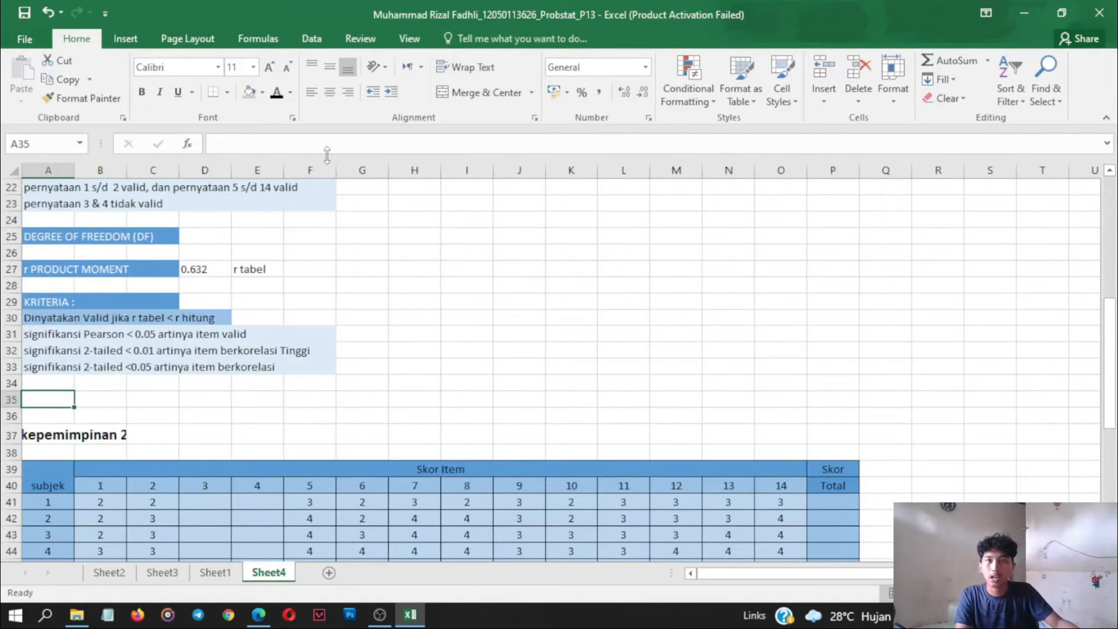
- Run the Correlation data analysis tool on $B$9:$P$18, grouped by columns, with output to a new worksheet
{"action": "left_click", "coordinate": [313, 40]}
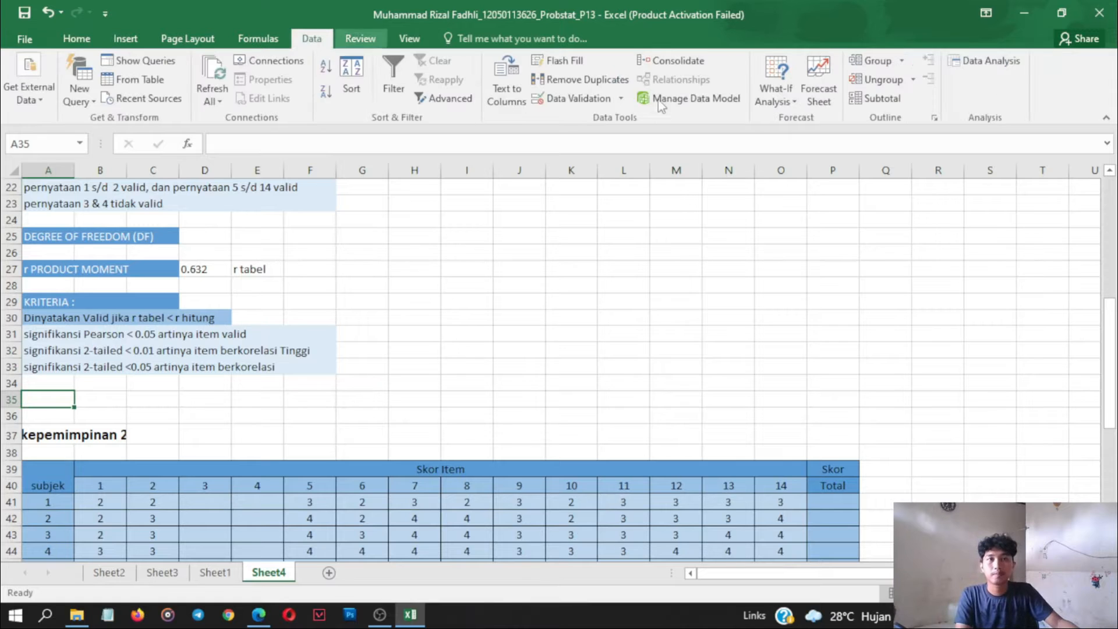
{"action": "left_click", "coordinate": [983, 60]}
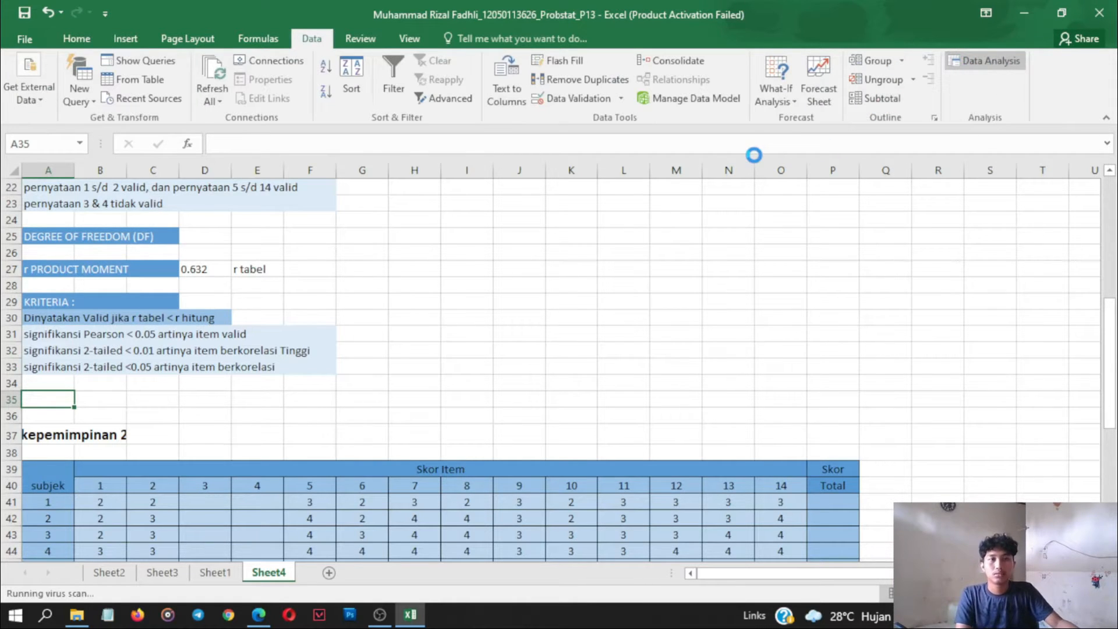
{"action": "left_click_drag", "start_coordinate": [565, 415], "coordinate": [565, 110]}
{"action": "left_click", "coordinate": [469, 184]}
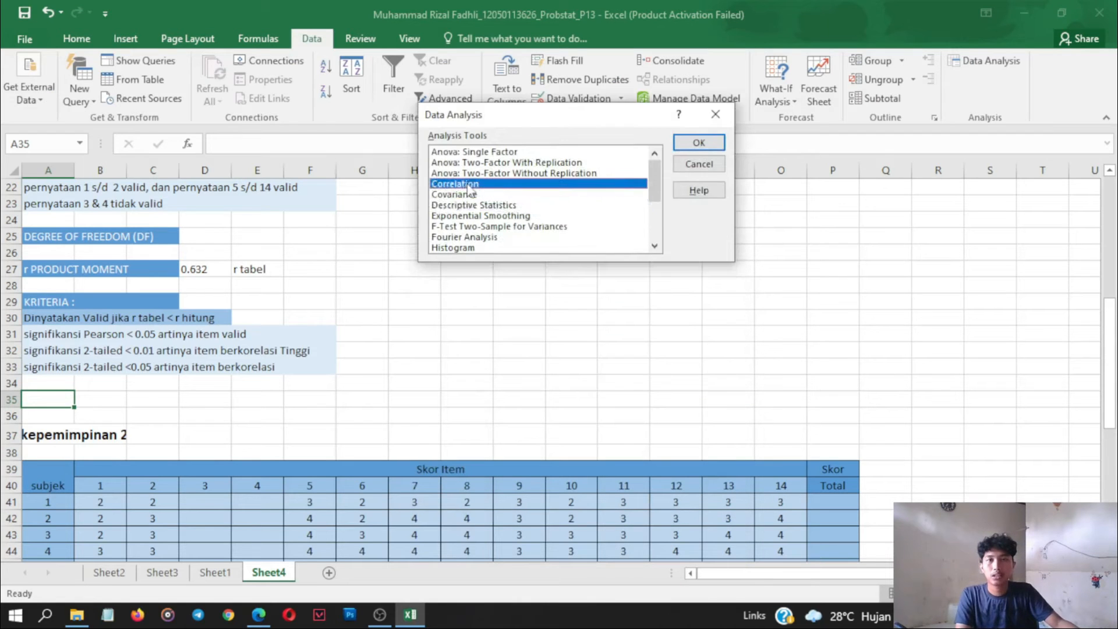
{"action": "left_click", "coordinate": [699, 143]}
{"action": "scroll", "coordinate": [346, 315], "scroll_direction": "up", "scroll_amount": 7}
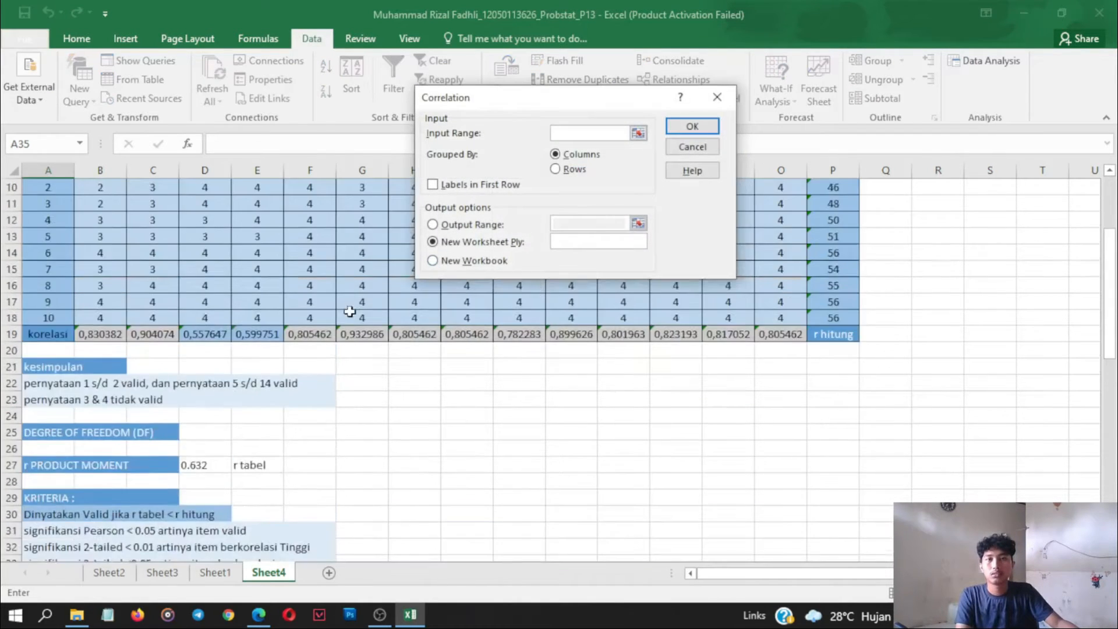
{"action": "left_click_drag", "start_coordinate": [94, 334], "coordinate": [832, 485]}
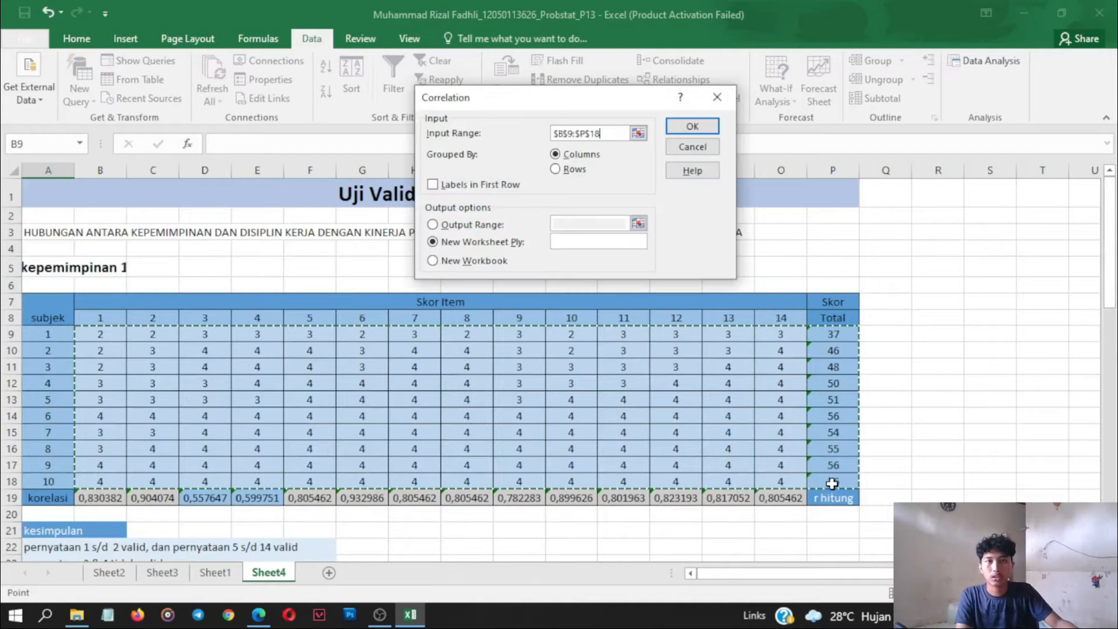
{"action": "left_click", "coordinate": [694, 128]}
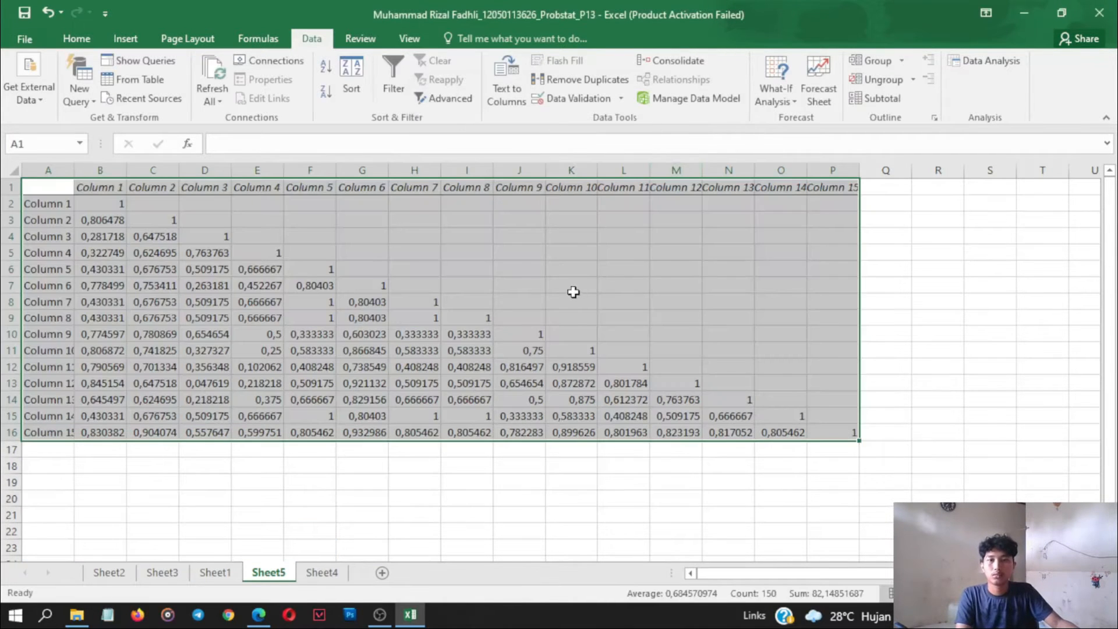
- Copy the Column 15 correlation row A16:P16 from Sheet5 into Sheet4 at A35 and compare it with the korelasi row
{"action": "left_click", "coordinate": [938, 430]}
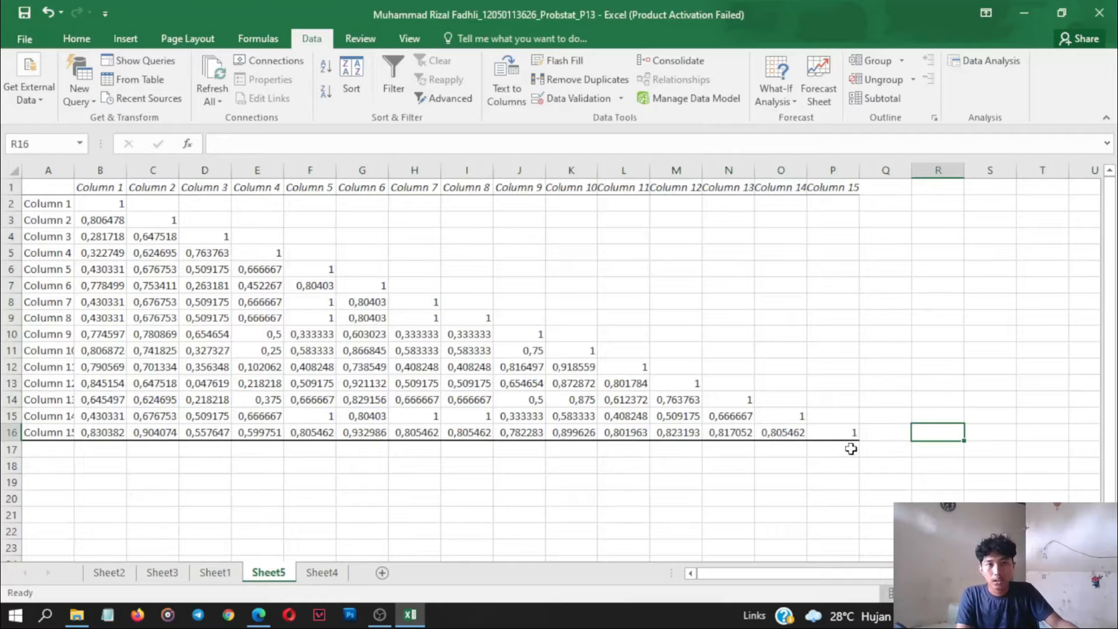
{"action": "left_click_drag", "start_coordinate": [846, 437], "coordinate": [705, 436]}
{"action": "left_click_drag", "start_coordinate": [89, 446], "coordinate": [43, 432]}
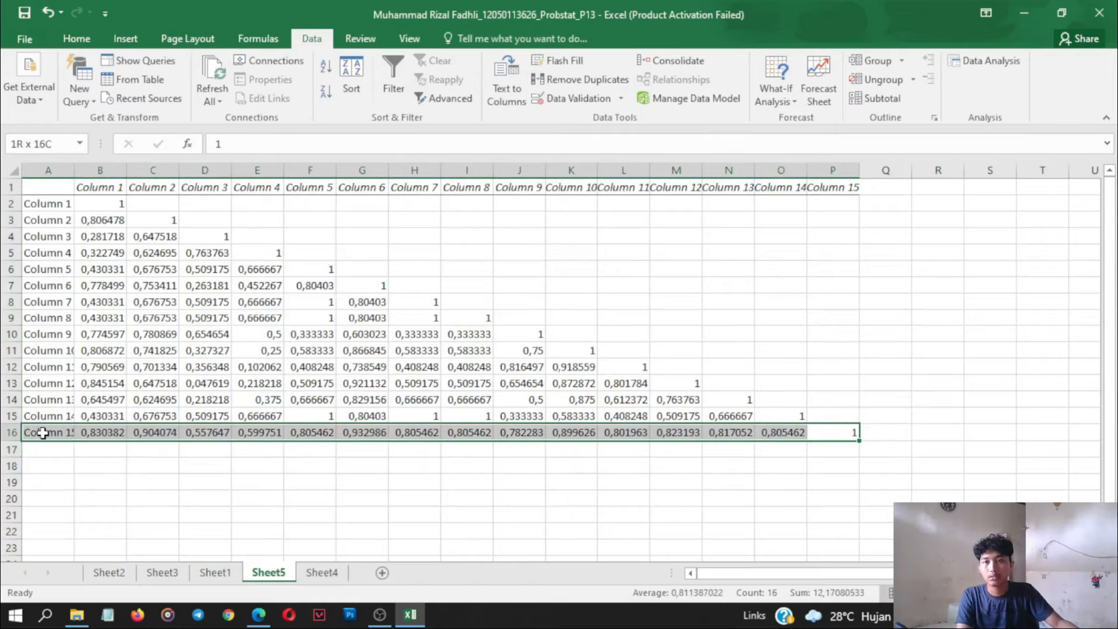
{"action": "key", "text": "ctrl+c"}
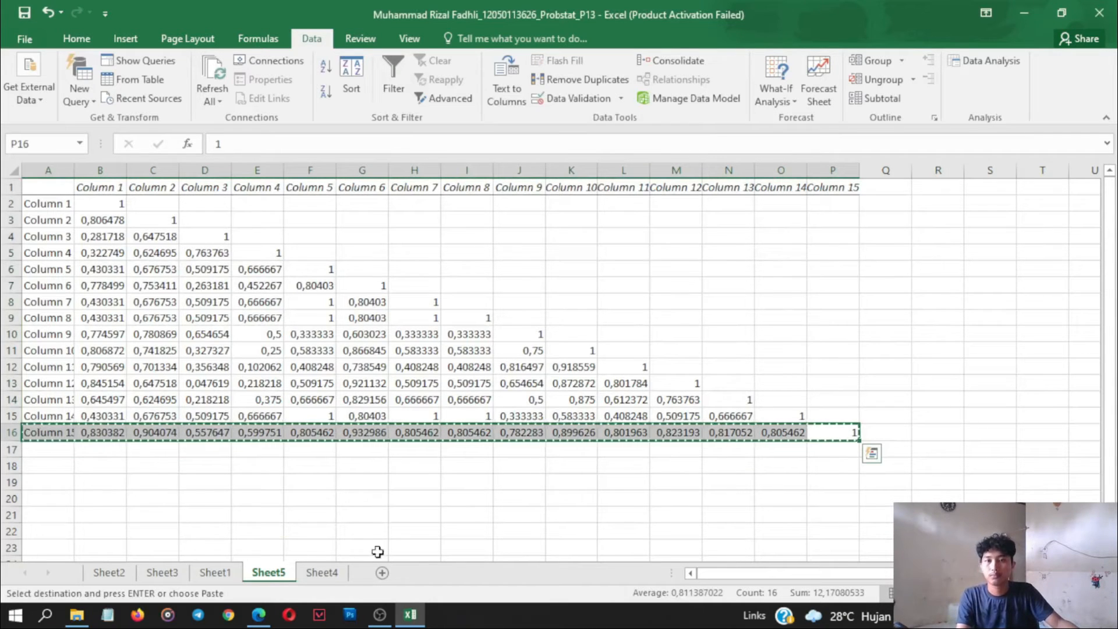
{"action": "left_click", "coordinate": [322, 572]}
{"action": "key", "text": "ctrl+v"}
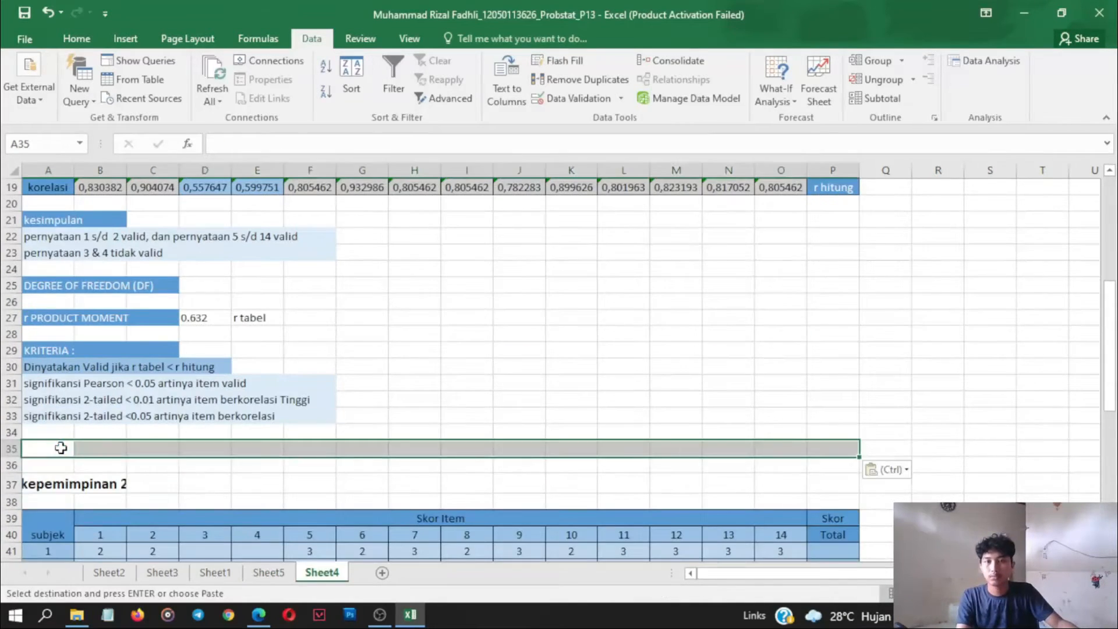
{"action": "left_click", "coordinate": [989, 433]}
{"action": "scroll", "coordinate": [429, 412], "scroll_direction": "up", "scroll_amount": 2}
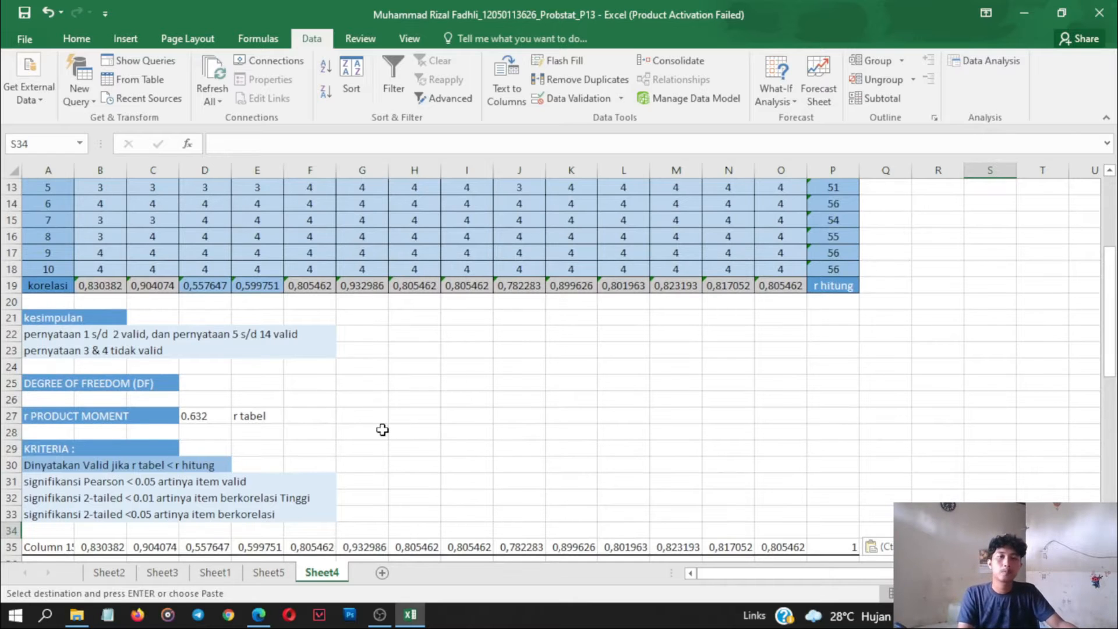
{"action": "scroll", "coordinate": [382, 430], "scroll_direction": "down", "scroll_amount": 1}
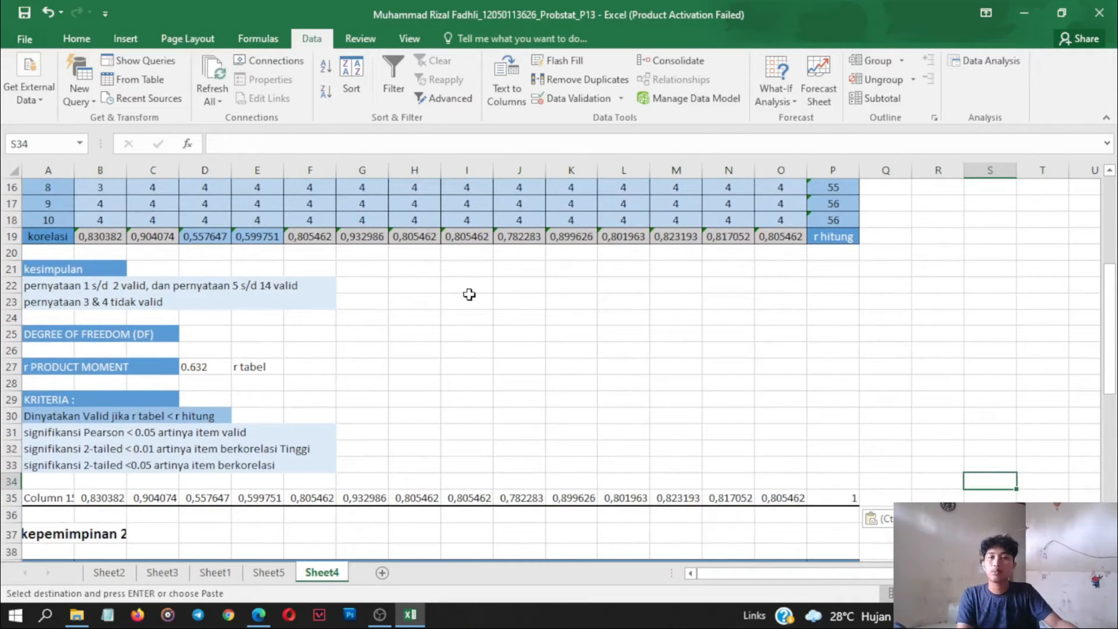
- Total the first subject's kepemimpinan 2 scores in P41 with =SUM(B41:O41) and fill the formula down to P50
{"action": "scroll", "coordinate": [462, 298], "scroll_direction": "down", "scroll_amount": 6}
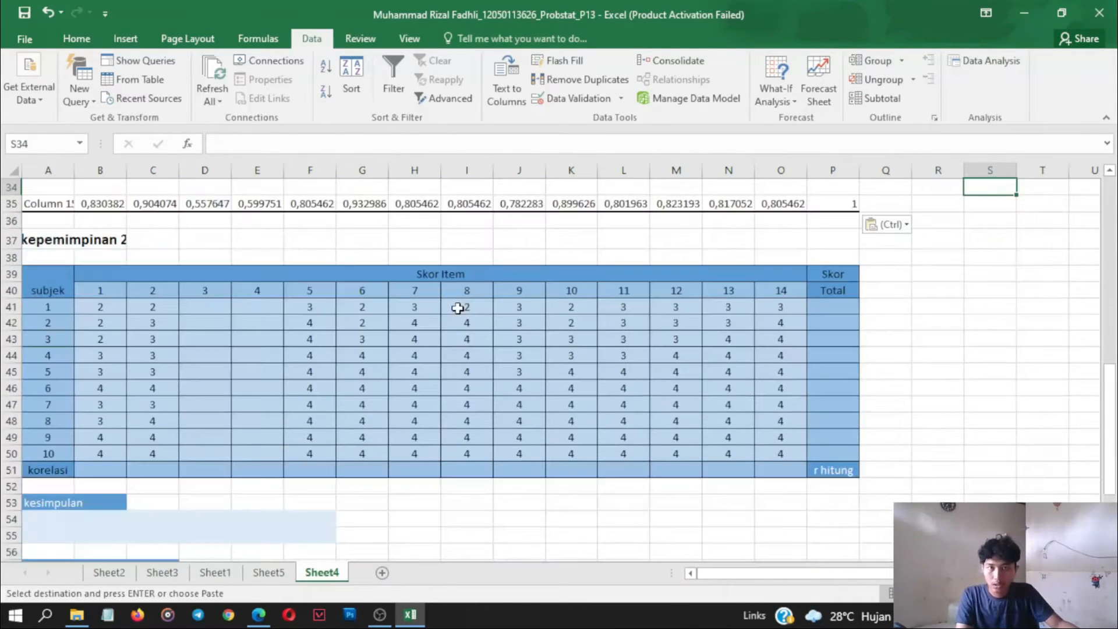
{"action": "scroll", "coordinate": [590, 348], "scroll_direction": "down", "scroll_amount": 1}
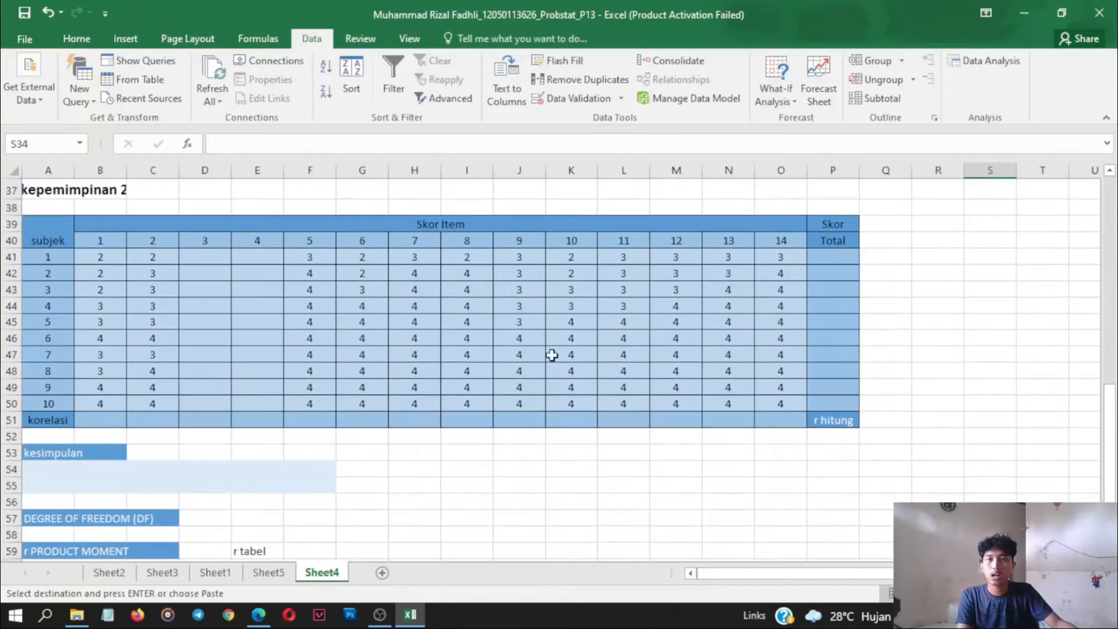
{"action": "left_click", "coordinate": [834, 251]}
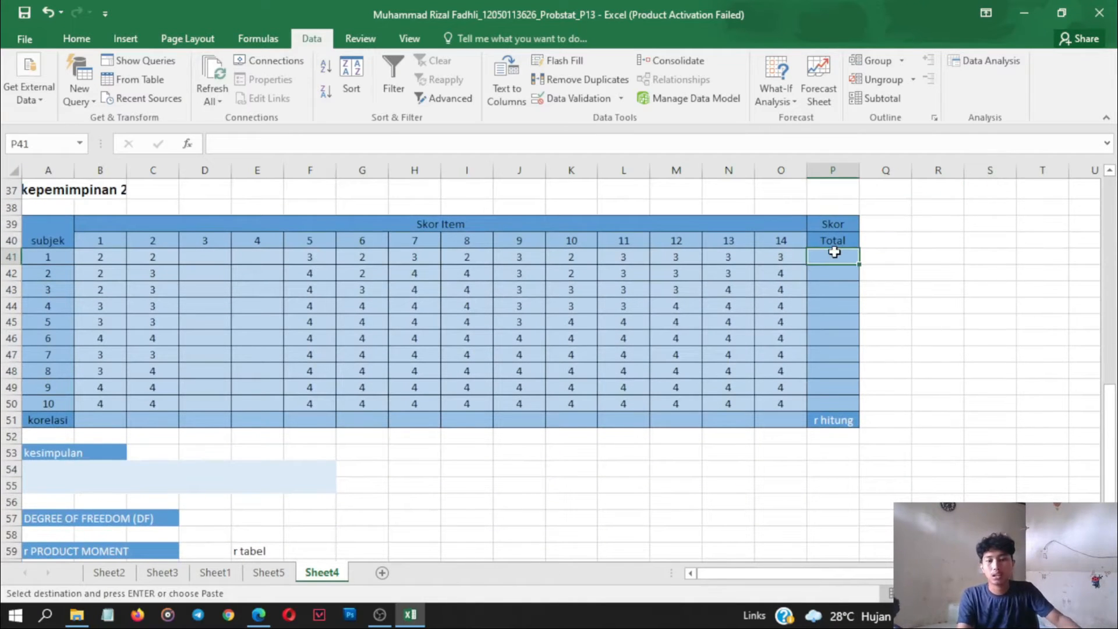
{"action": "type", "text": "=sum"}
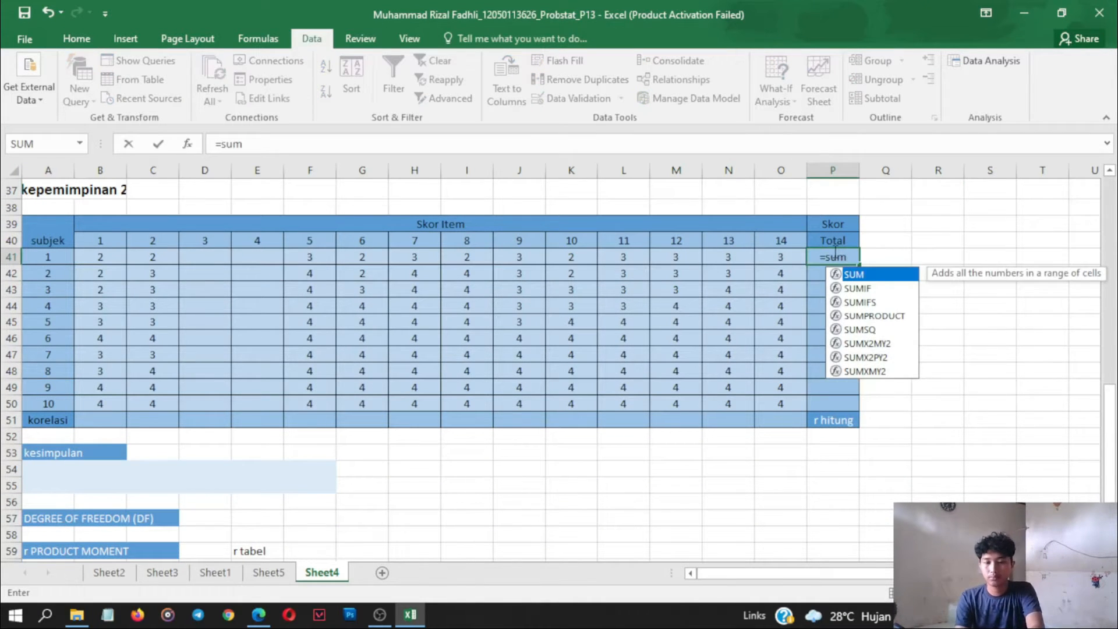
{"action": "type", "text": "("}
{"action": "left_click_drag", "start_coordinate": [93, 254], "coordinate": [801, 256]}
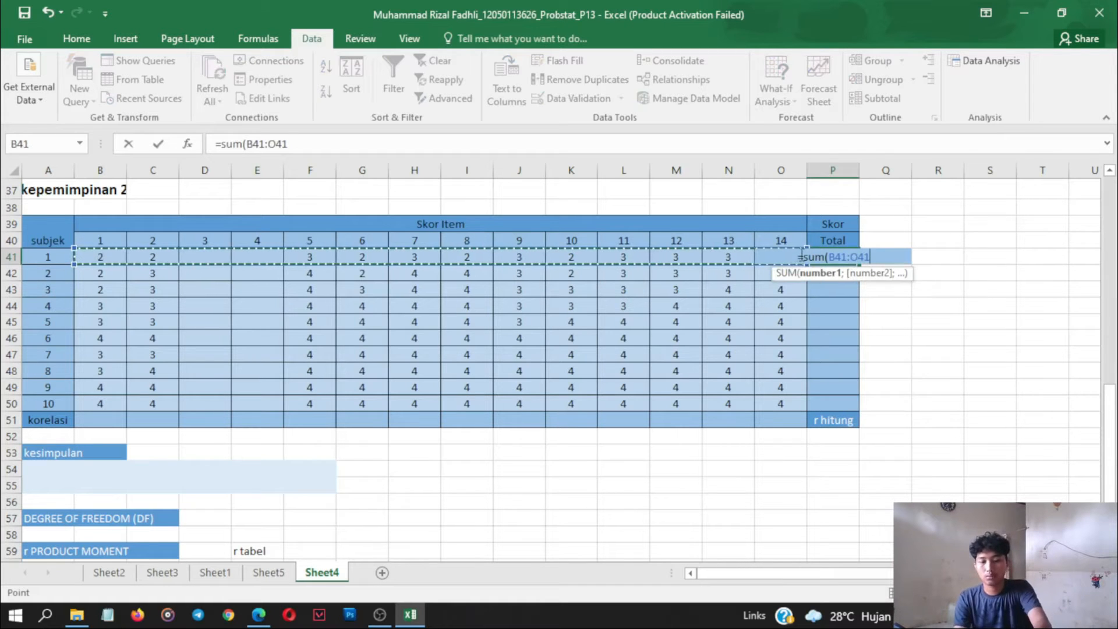
{"action": "type", "text": ")"}
{"action": "key", "text": "Return"}
{"action": "left_click", "coordinate": [842, 252]}
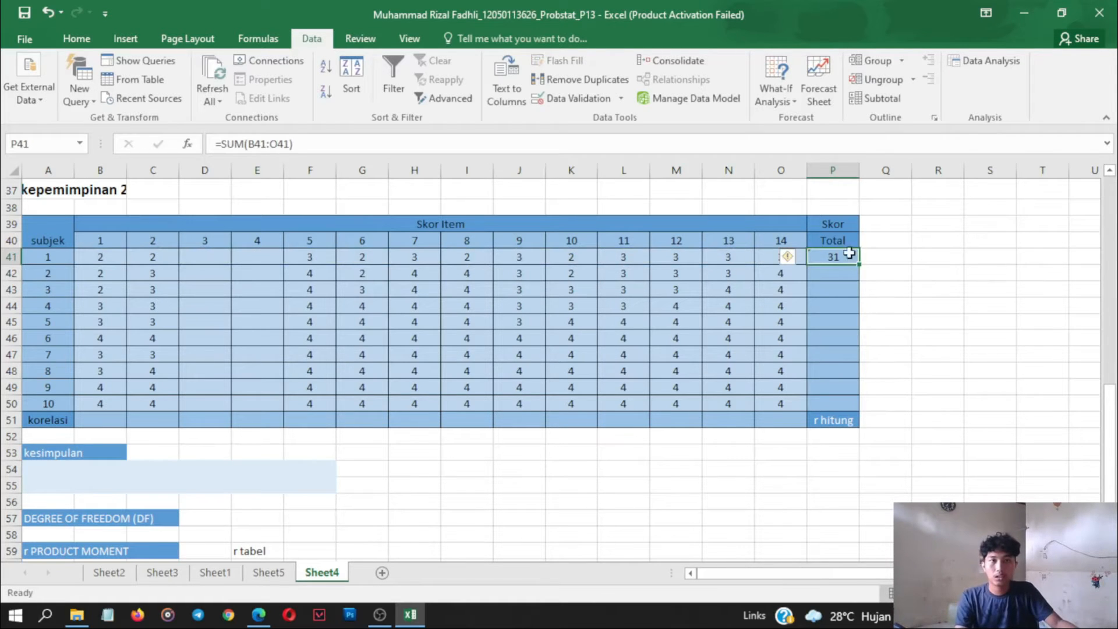
{"action": "left_click_drag", "start_coordinate": [859, 263], "coordinate": [852, 407]}
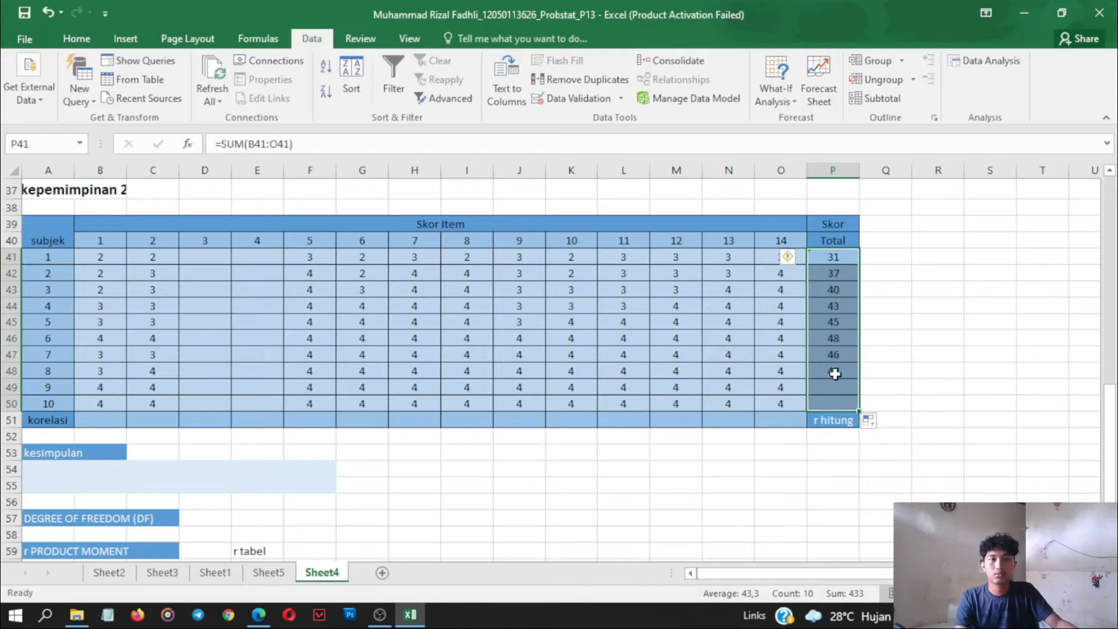
- Begin a CORREL formula in B51 that correlates item 1's scores B41:B50 with the total scores P41:P50
{"action": "left_click", "coordinate": [97, 424]}
{"action": "type", "text": "="}
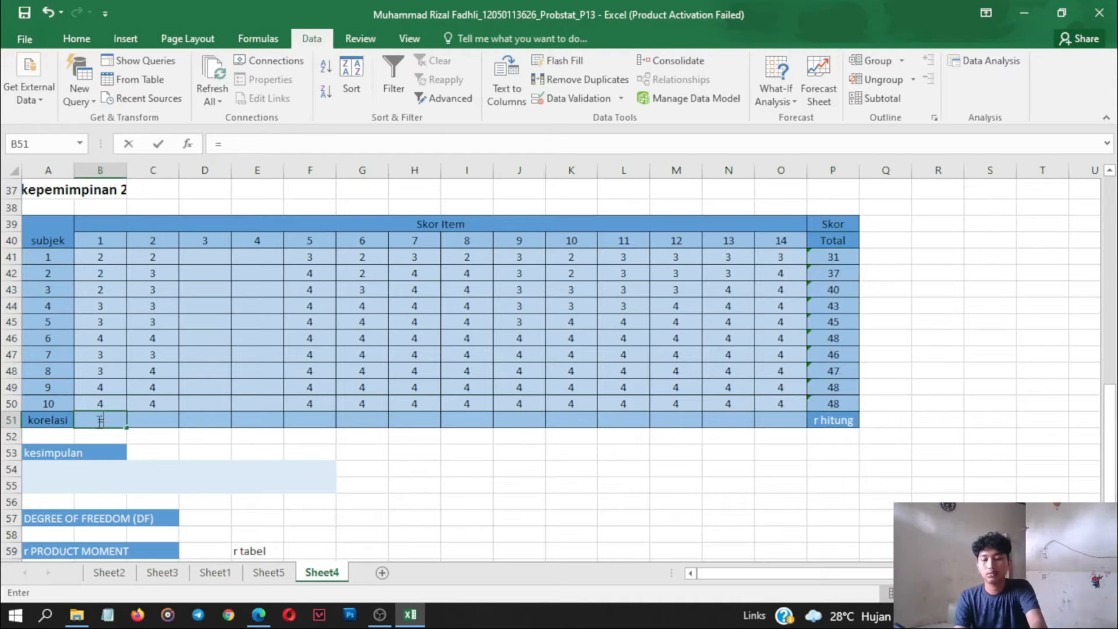
{"action": "type", "text": "correl("}
{"action": "left_click_drag", "start_coordinate": [100, 254], "coordinate": [107, 403]}
{"action": "type", "text": ";"}
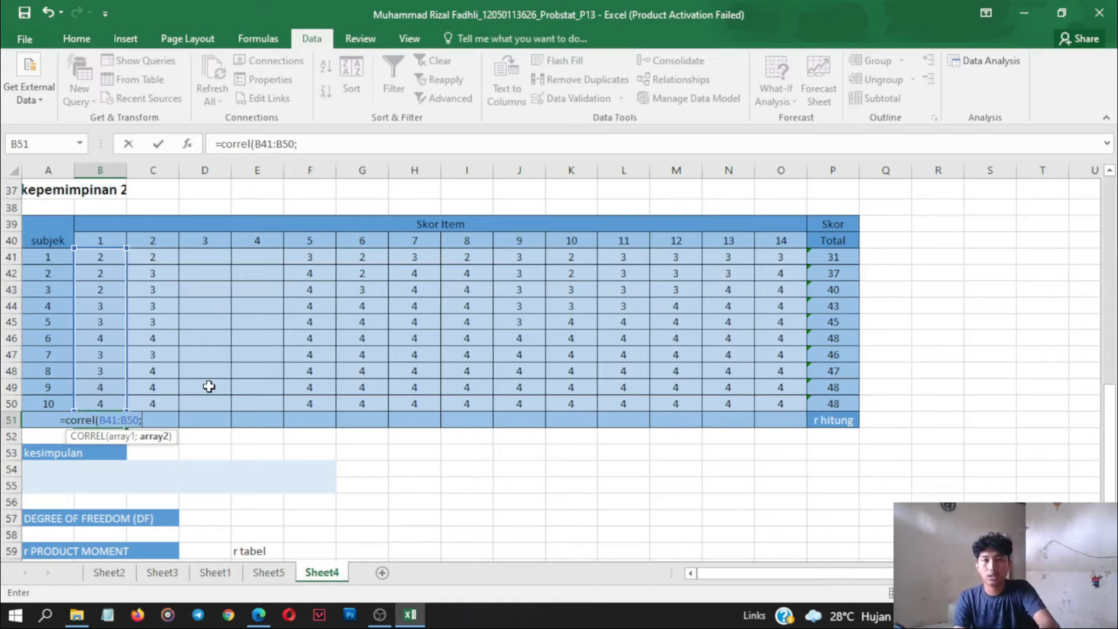
{"action": "left_click_drag", "start_coordinate": [821, 251], "coordinate": [827, 403]}
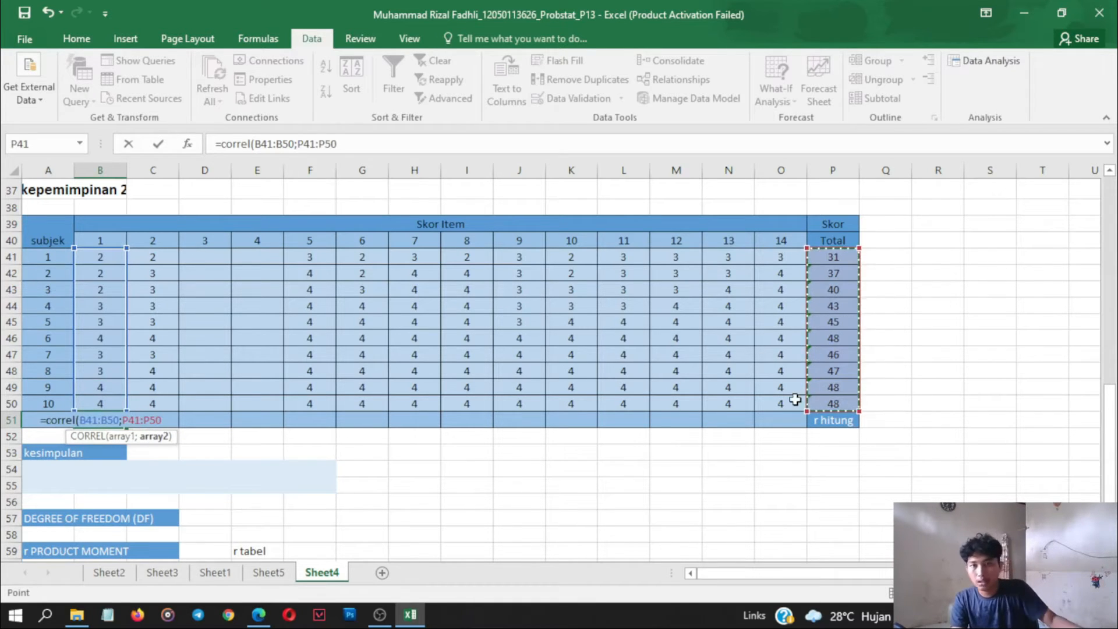
- Make the total score range absolute as $P$41:$P$50 in the B51 correlation formula and complete the formula
{"action": "left_click", "coordinate": [150, 420]}
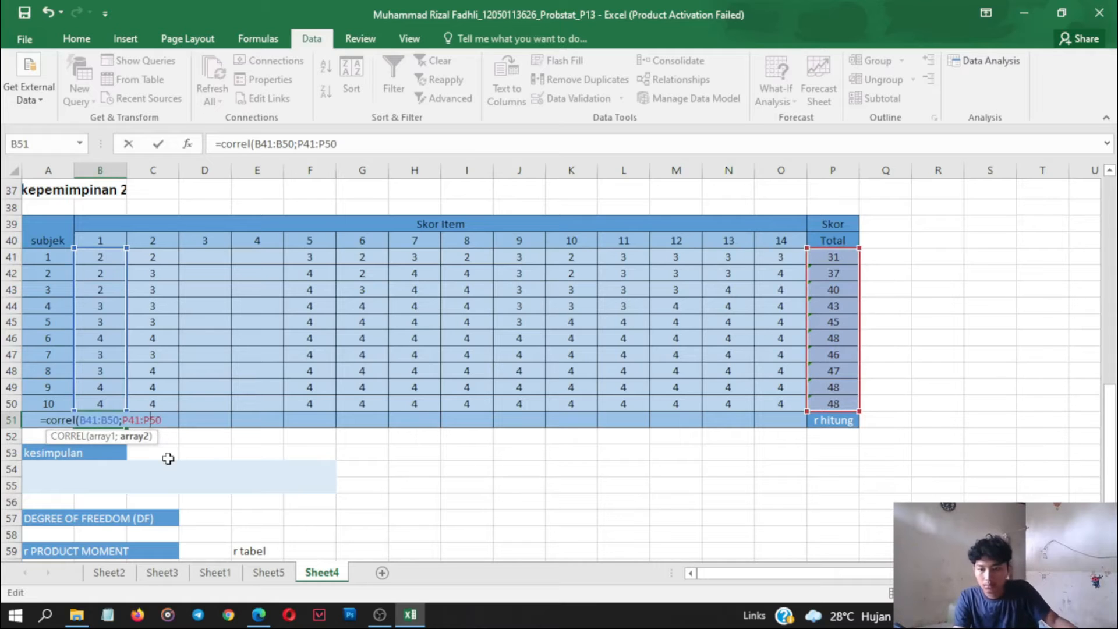
{"action": "type", "text": "$"}
{"action": "key", "text": "Left"}
{"action": "key", "text": "Left"}
{"action": "type", "text": "$"}
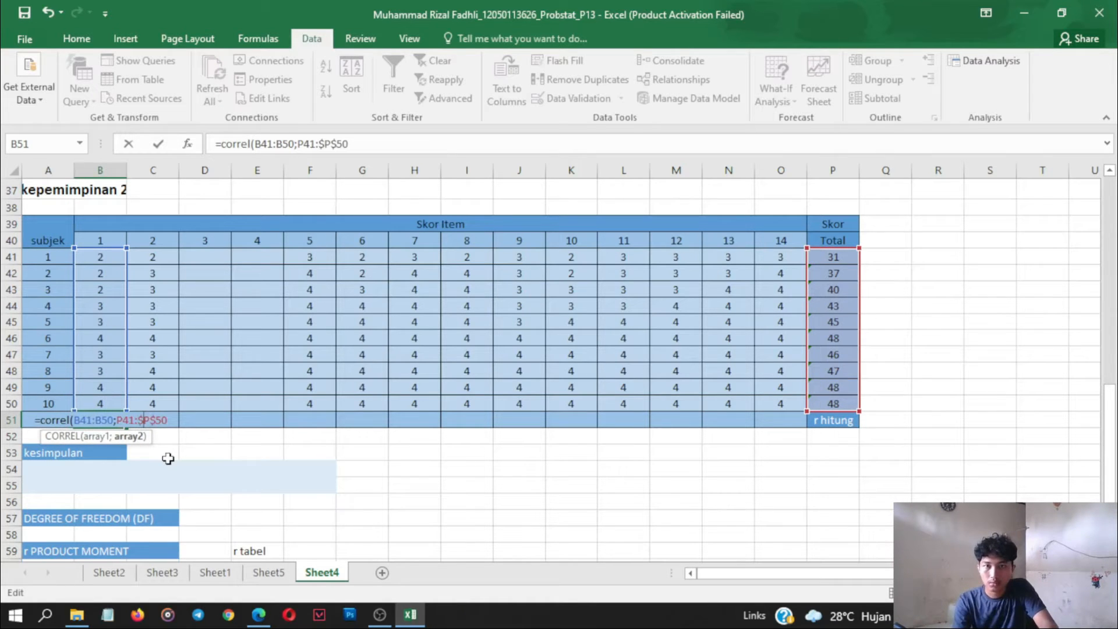
{"action": "key", "text": "Left"}
{"action": "key", "text": "Left"}
{"action": "key", "text": "Left"}
{"action": "key", "text": "Left"}
{"action": "type", "text": "$P$"}
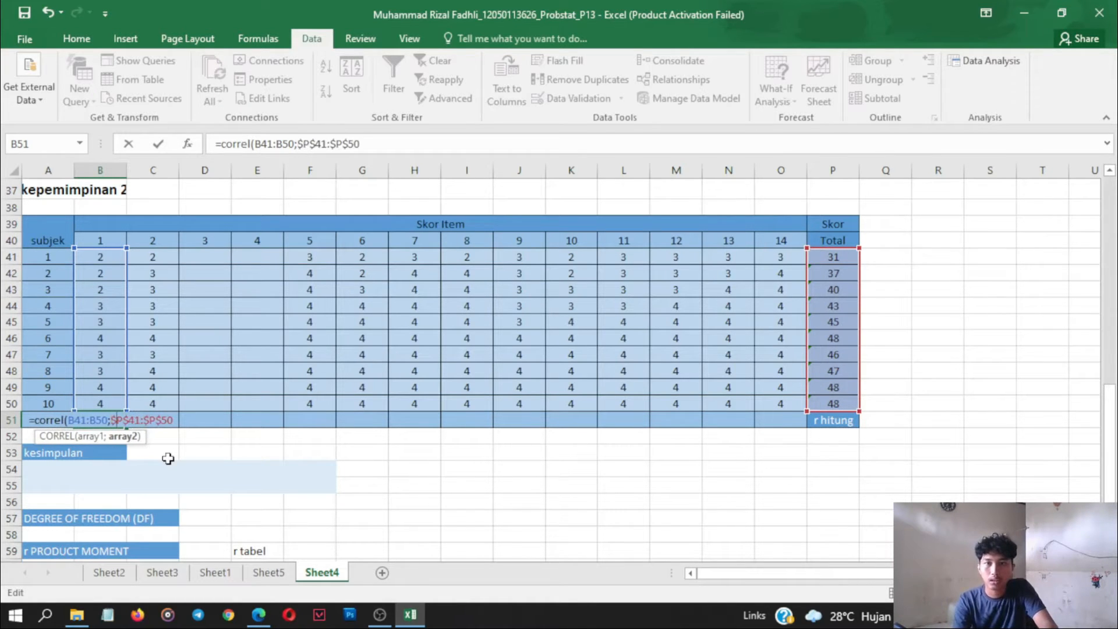
{"action": "key", "text": "Return"}
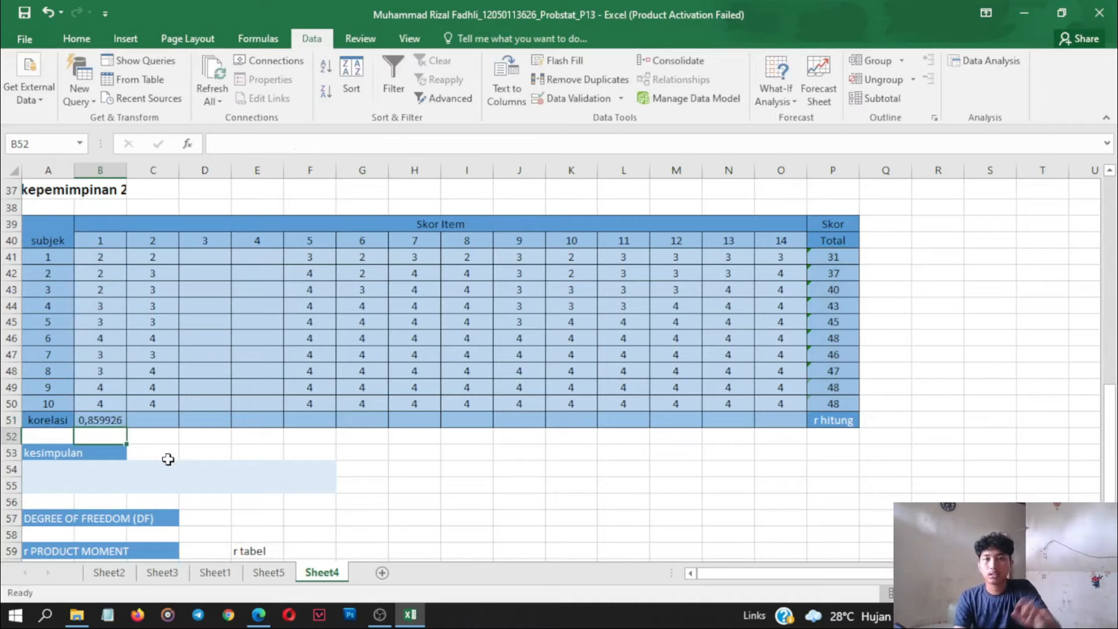
- Fill the correlation formula from B51 across the korelasi row to O51
{"action": "left_click", "coordinate": [96, 420]}
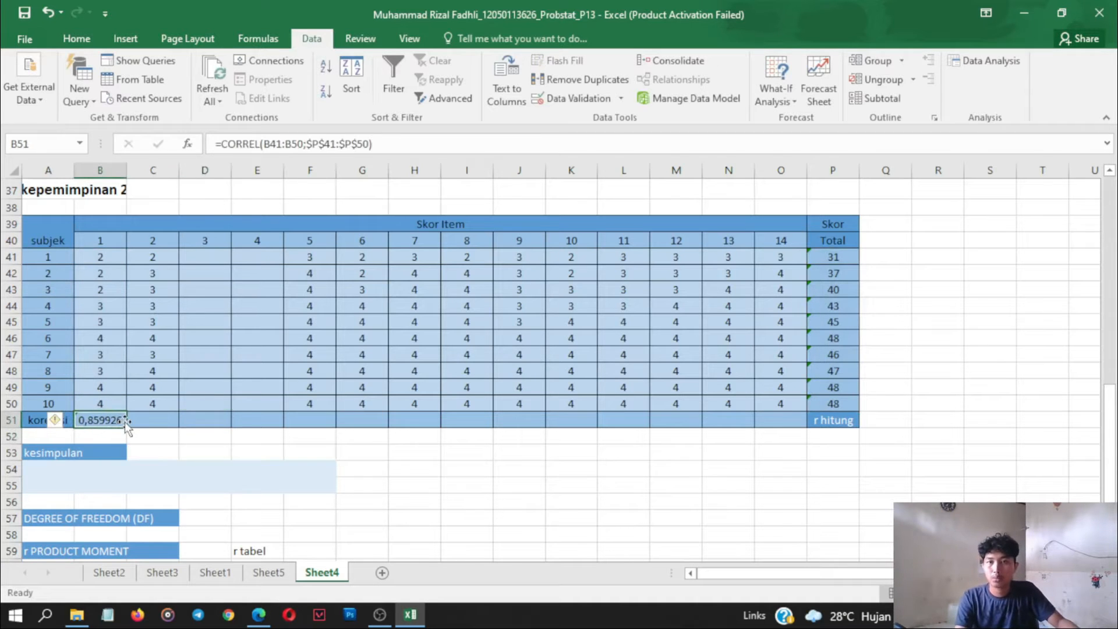
{"action": "left_click_drag", "start_coordinate": [126, 428], "coordinate": [795, 446]}
{"action": "left_click", "coordinate": [326, 454]}
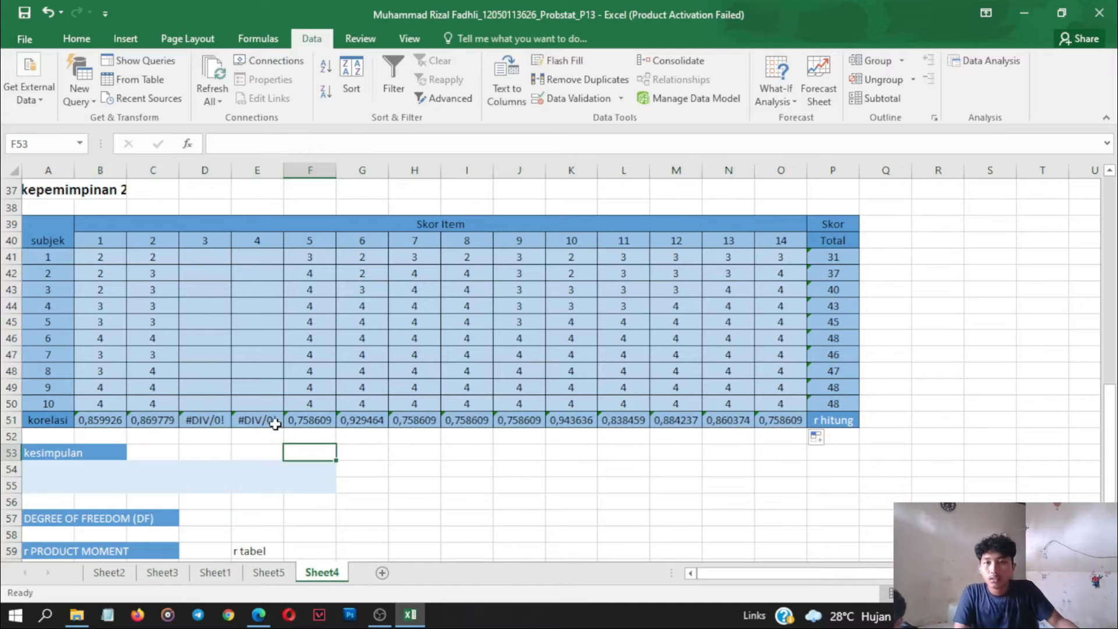
- Clear the korelasi cells E51 and D51 belonging to the empty items 4 and 3
{"action": "left_click", "coordinate": [263, 418]}
{"action": "key", "text": "Delete"}
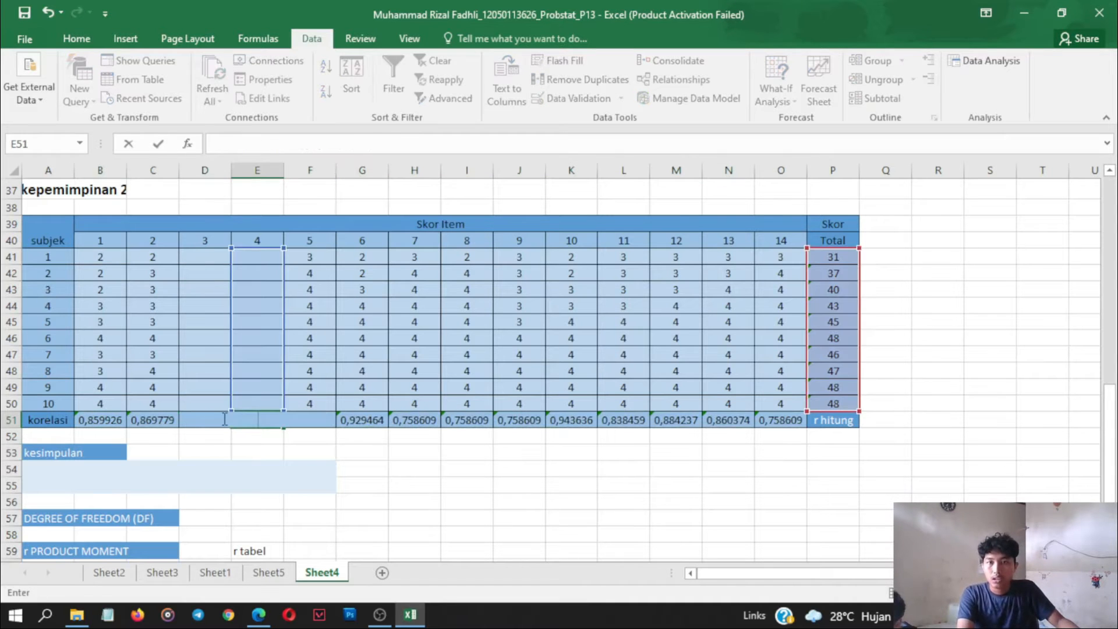
{"action": "left_click", "coordinate": [363, 466]}
{"action": "left_click", "coordinate": [224, 418]}
{"action": "key", "text": "Delete"}
{"action": "left_click", "coordinate": [362, 485]}
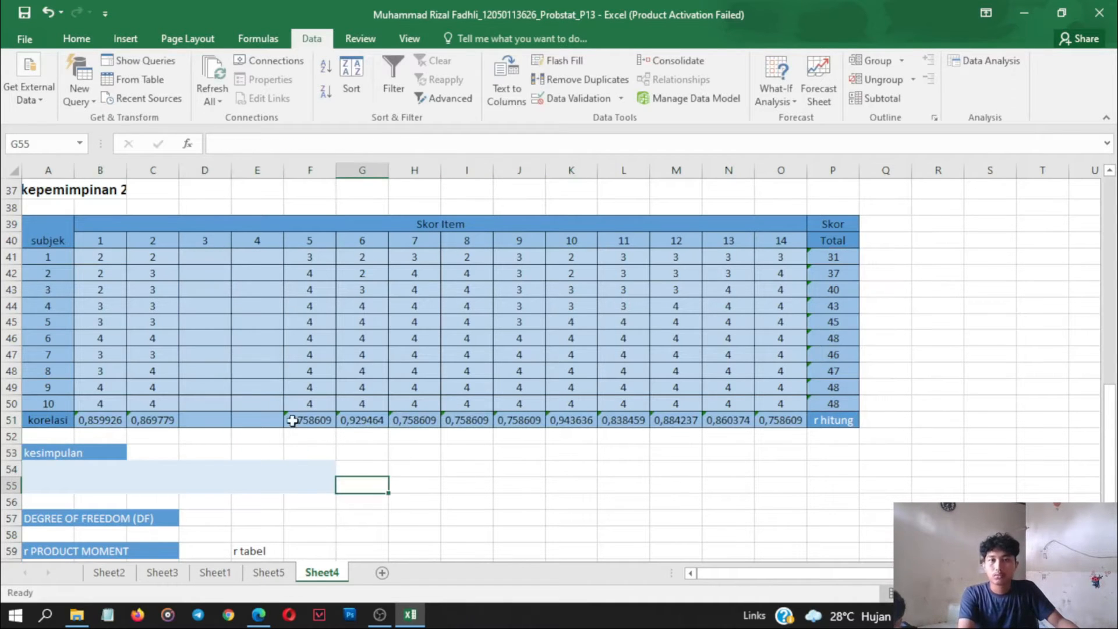
- Reveal the hidden r PRODUCT MOMENT value in D59 by changing its font color to black
{"action": "scroll", "coordinate": [474, 513], "scroll_direction": "down", "scroll_amount": 2}
{"action": "scroll", "coordinate": [303, 372], "scroll_direction": "up", "scroll_amount": 1}
{"action": "scroll", "coordinate": [284, 369], "scroll_direction": "down", "scroll_amount": 1}
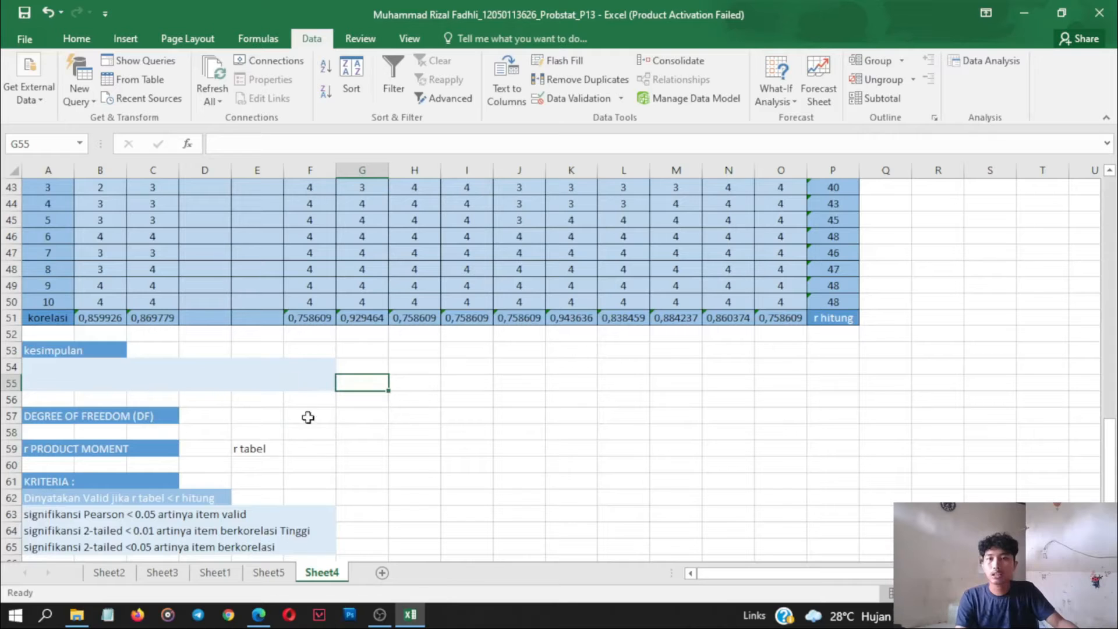
{"action": "scroll", "coordinate": [309, 419], "scroll_direction": "down", "scroll_amount": 1}
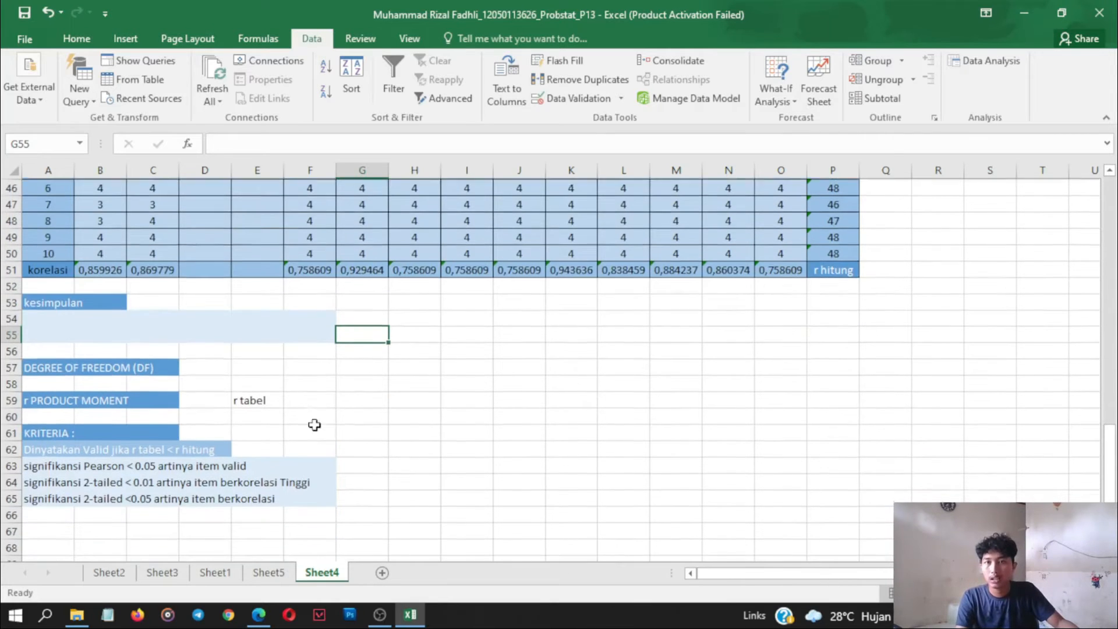
{"action": "scroll", "coordinate": [374, 428], "scroll_direction": "up", "scroll_amount": 1}
{"action": "left_click", "coordinate": [202, 450]}
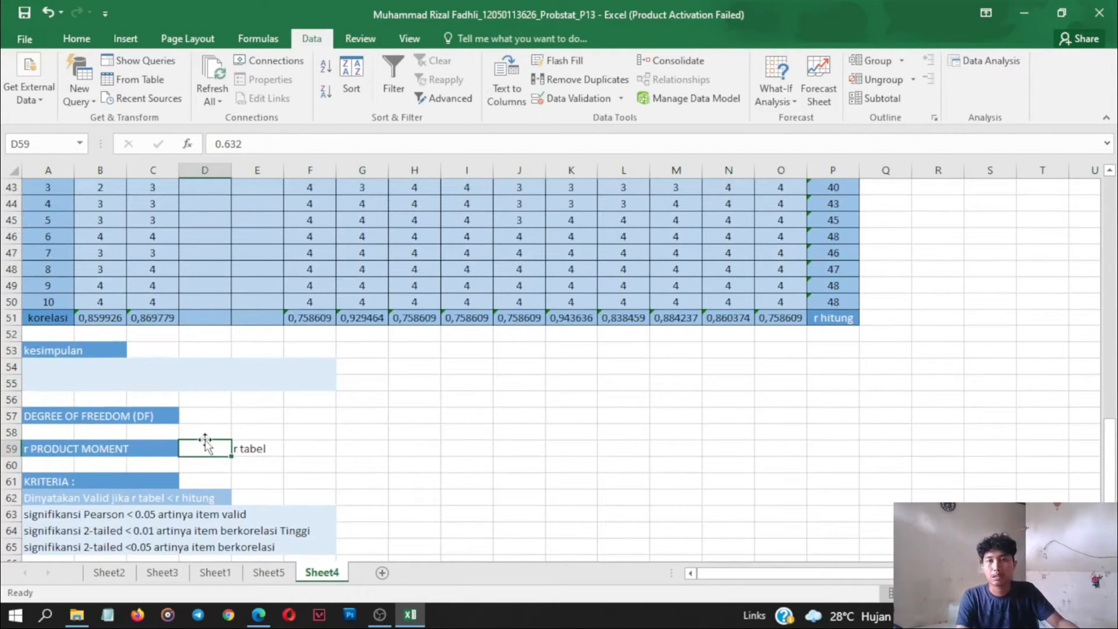
{"action": "left_click", "coordinate": [82, 36]}
{"action": "left_click", "coordinate": [277, 95]}
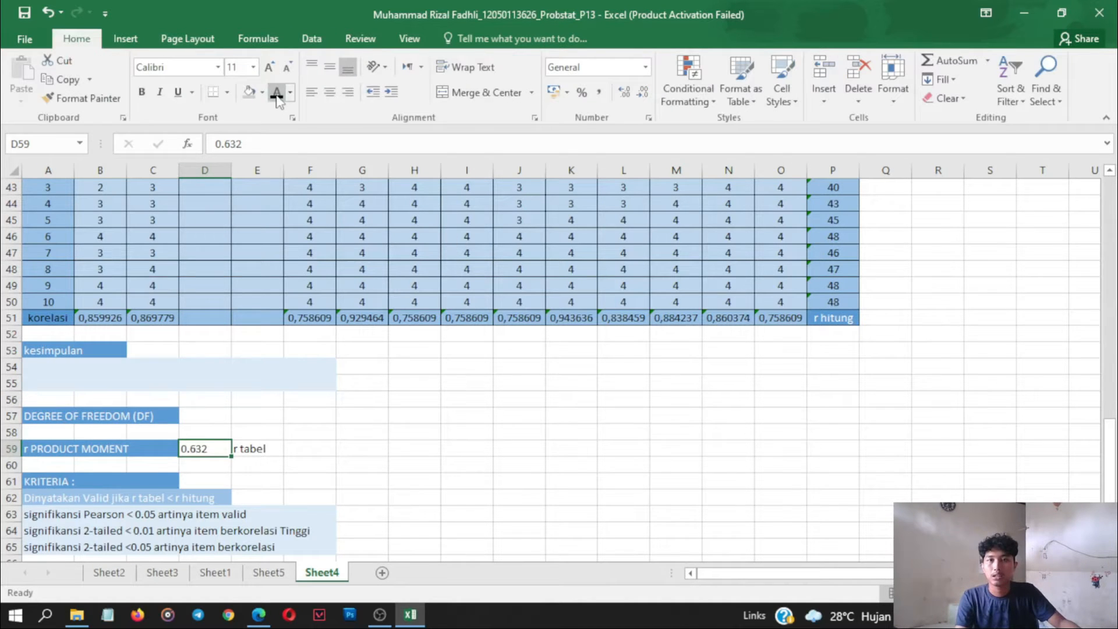
{"action": "left_click", "coordinate": [454, 431]}
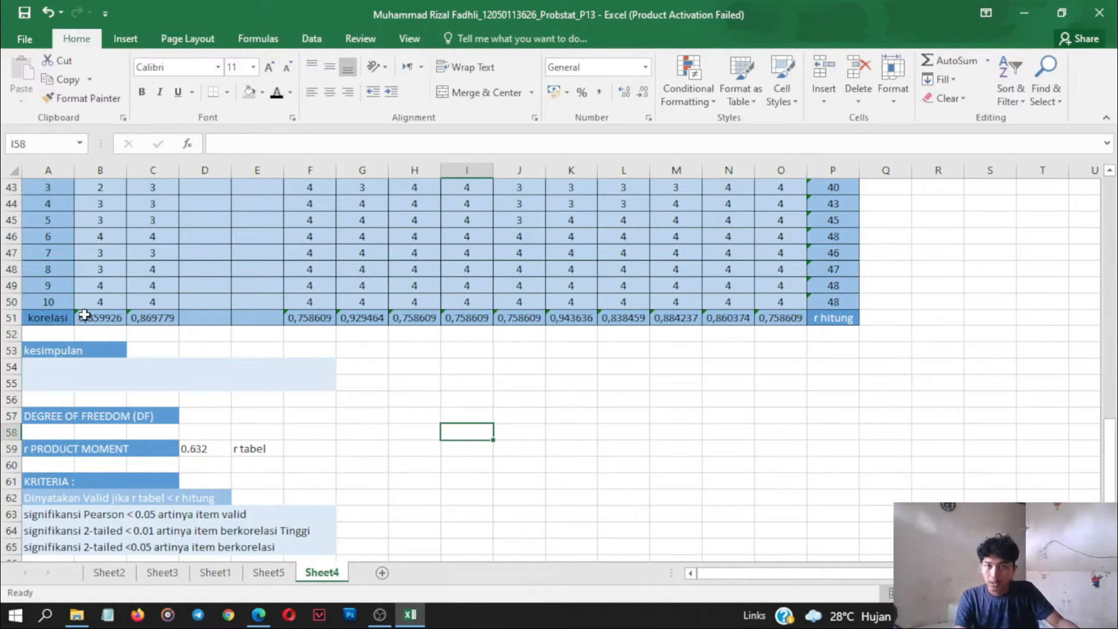
- Shade the korelasi values in B51:C51 and F51:O51 grey, and make the kesimpulan text in rows 54 and 55 black
{"action": "left_click_drag", "start_coordinate": [83, 315], "coordinate": [175, 317]}
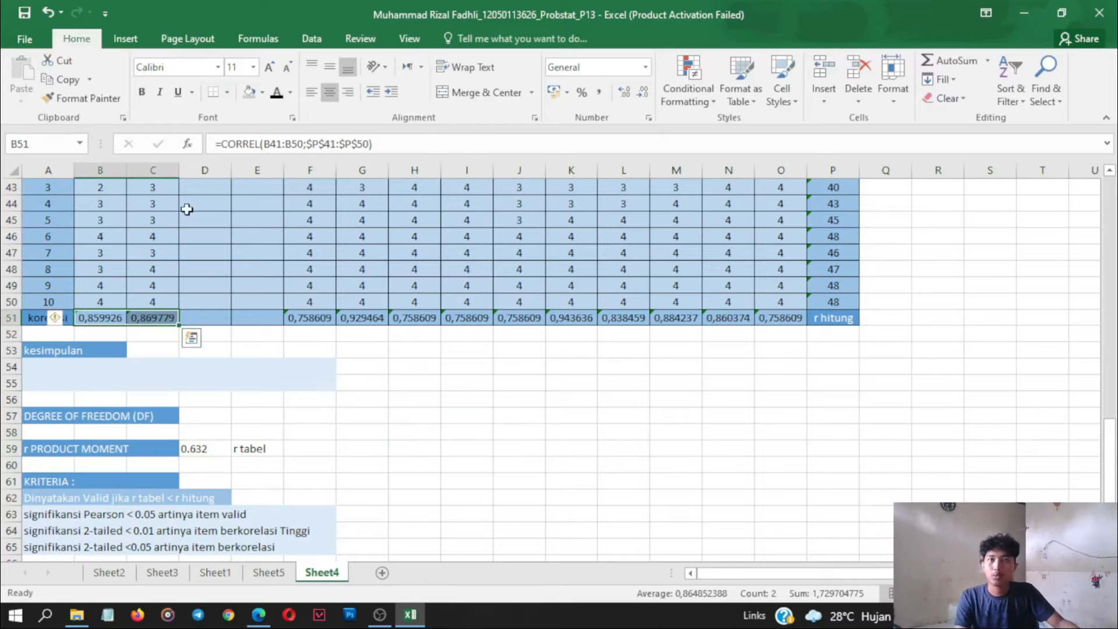
{"action": "left_click_drag", "start_coordinate": [306, 320], "coordinate": [781, 318]}
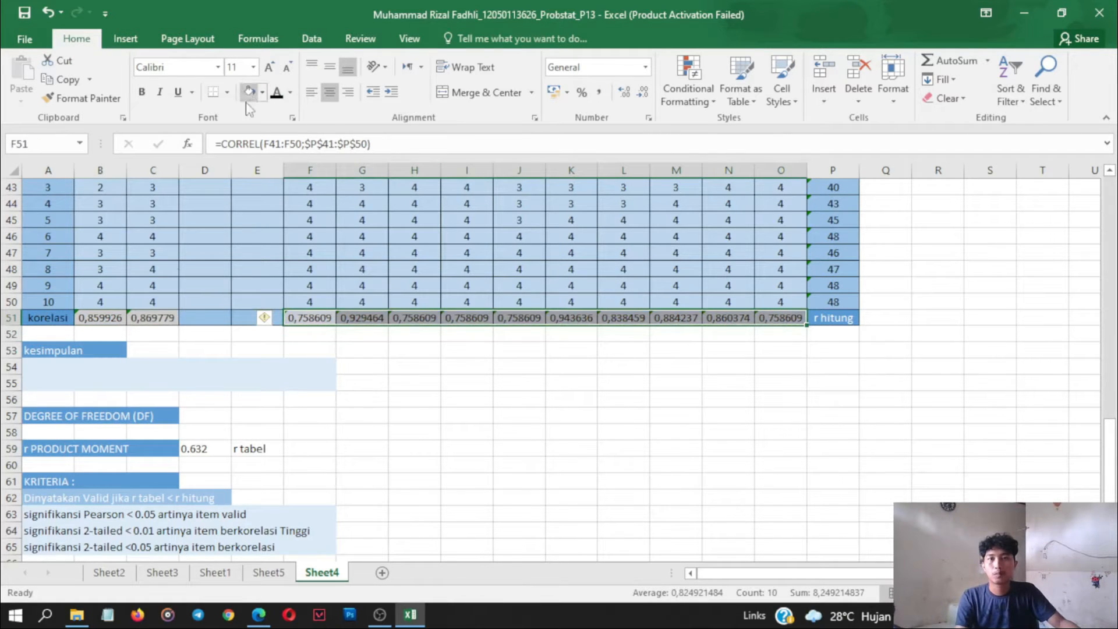
{"action": "left_click_drag", "start_coordinate": [314, 386], "coordinate": [315, 368]}
{"action": "left_click", "coordinate": [263, 92]}
{"action": "left_click", "coordinate": [275, 93]}
{"action": "left_click", "coordinate": [441, 417]}
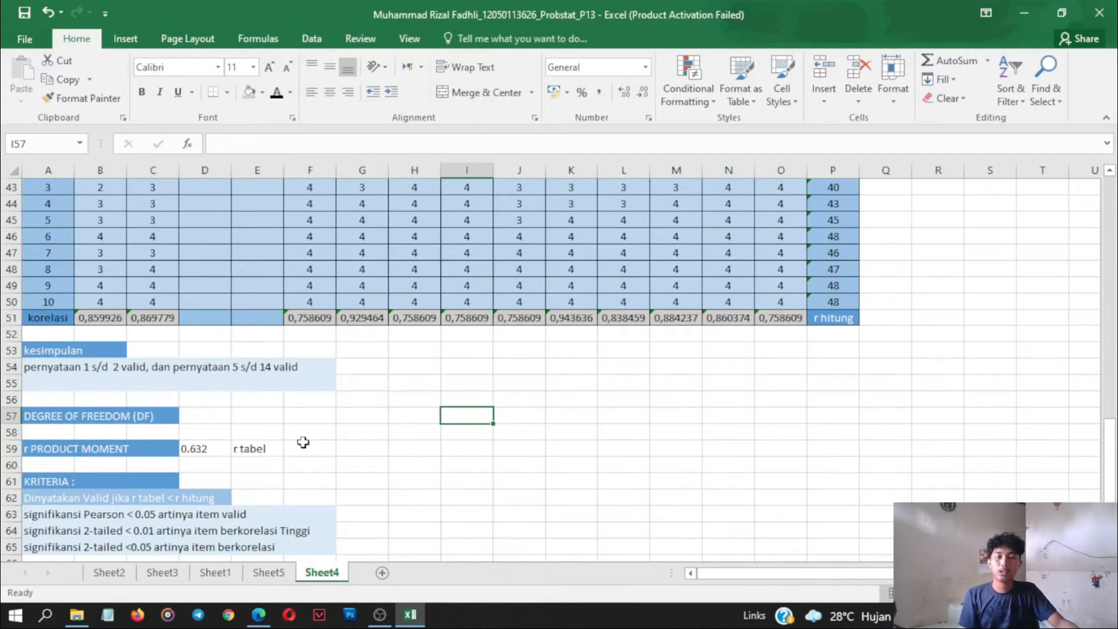
- Run the Correlation data analysis tool on the kepemimpinan 2 scores B41:P50, grouped by columns, with output to a new worksheet
{"action": "scroll", "coordinate": [431, 420], "scroll_direction": "down", "scroll_amount": 2}
{"action": "scroll", "coordinate": [415, 477], "scroll_direction": "up", "scroll_amount": 9}
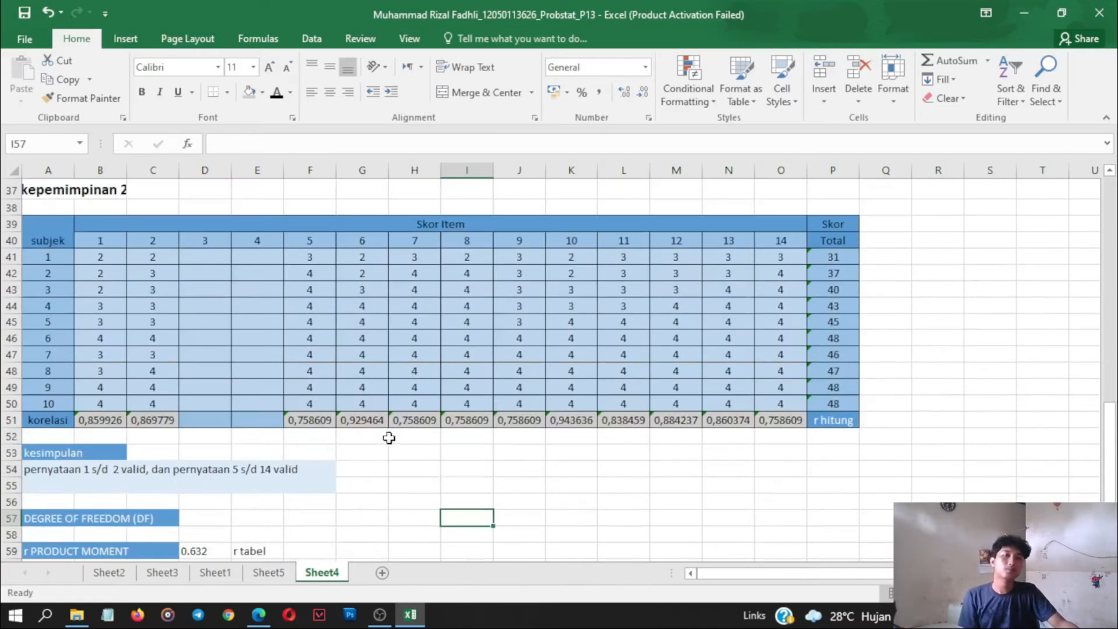
{"action": "scroll", "coordinate": [384, 433], "scroll_direction": "down", "scroll_amount": 8}
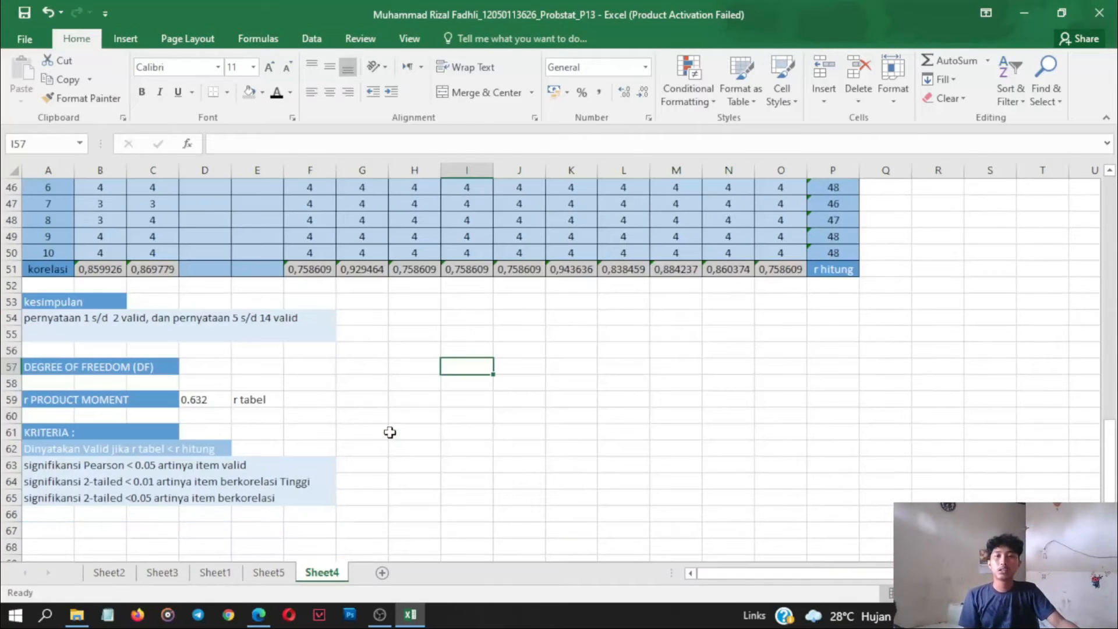
{"action": "left_click", "coordinate": [60, 531]}
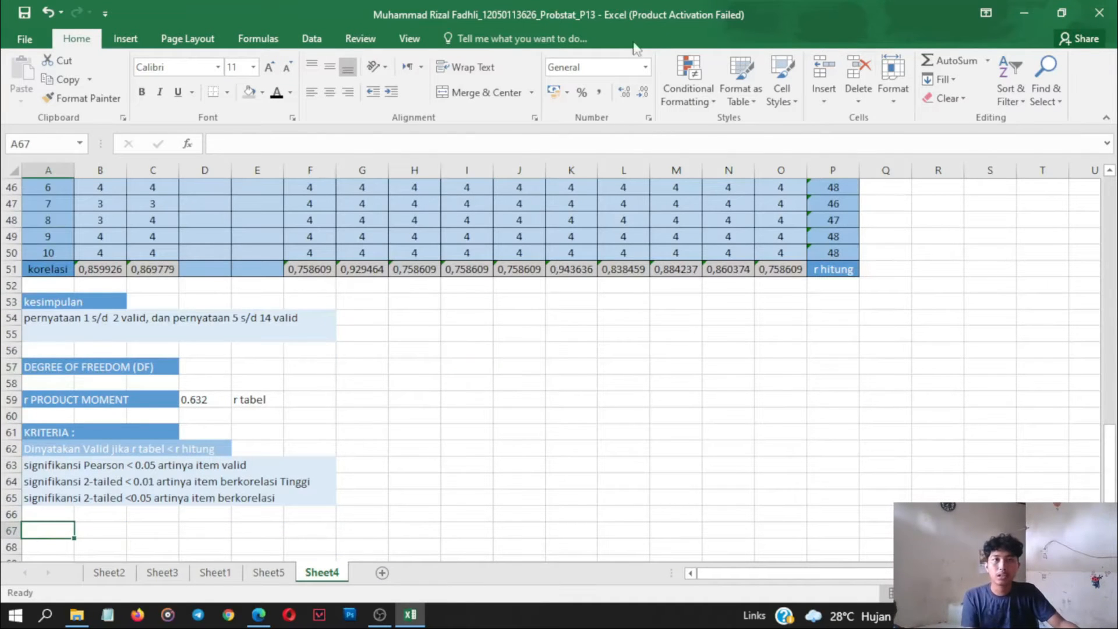
{"action": "left_click", "coordinate": [315, 38]}
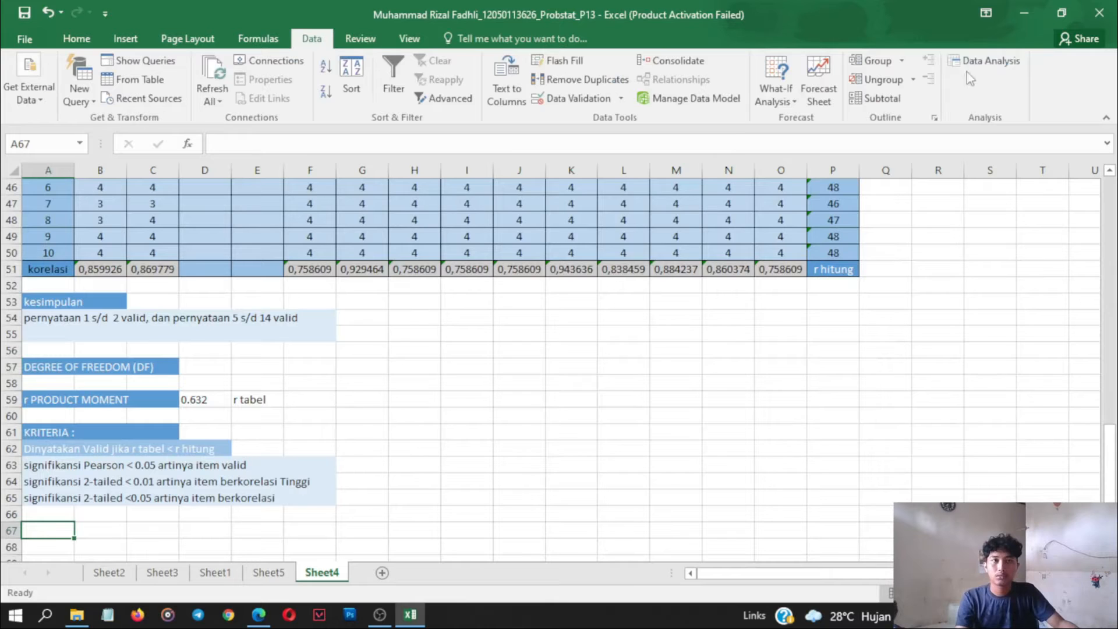
{"action": "left_click", "coordinate": [984, 60]}
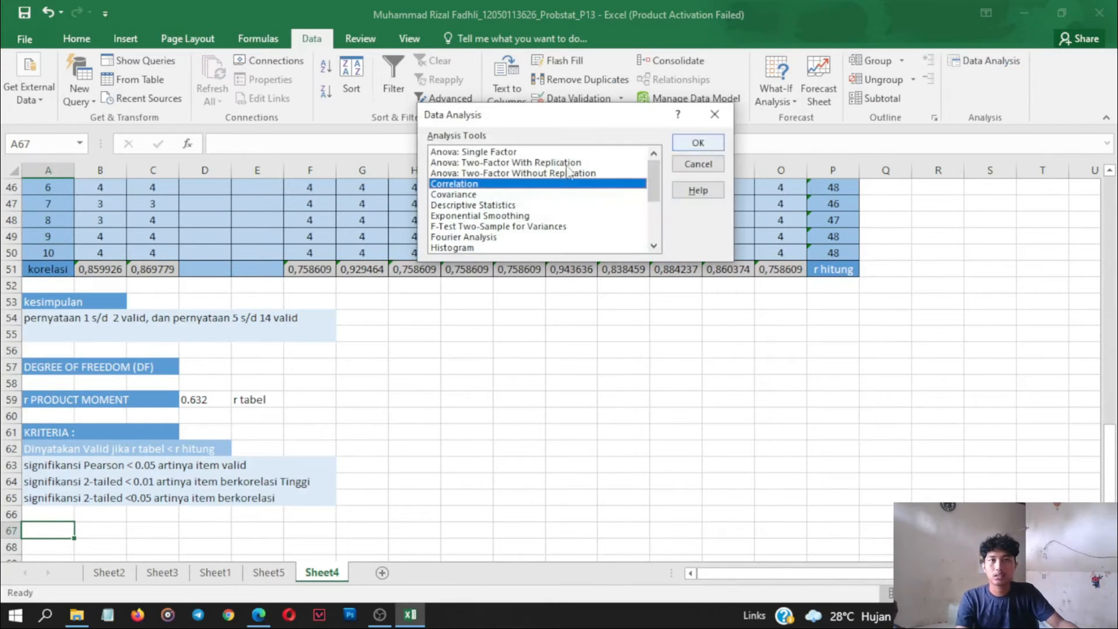
{"action": "left_click", "coordinate": [698, 143]}
{"action": "left_click", "coordinate": [85, 294]}
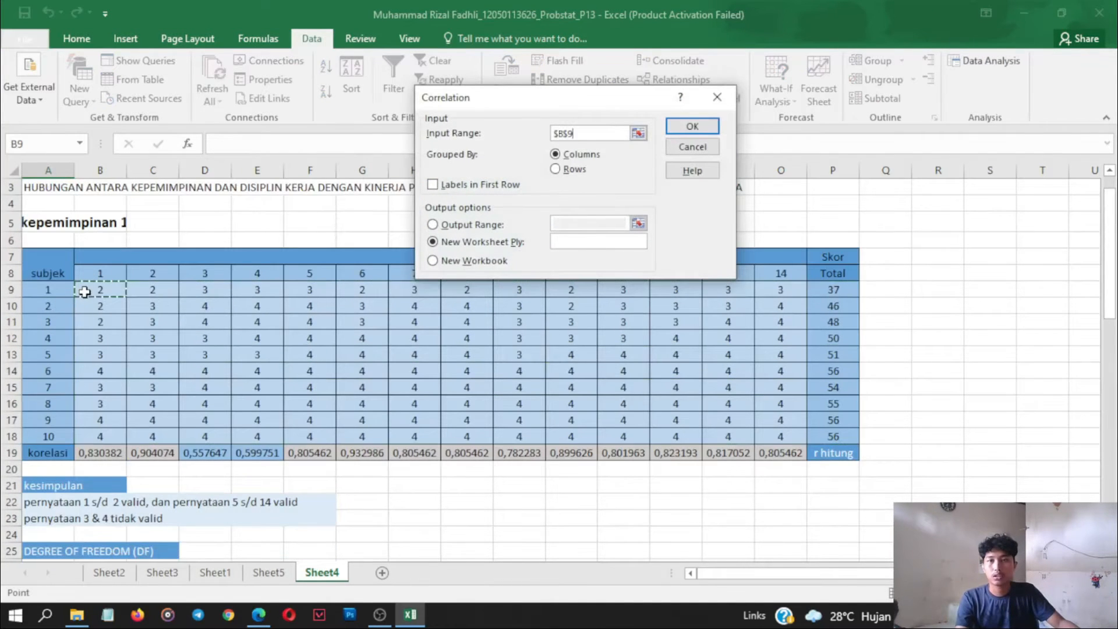
{"action": "scroll", "coordinate": [267, 300], "scroll_direction": "down", "scroll_amount": 12}
{"action": "left_click_drag", "start_coordinate": [96, 224], "coordinate": [832, 367]}
{"action": "left_click", "coordinate": [693, 125]}
- Copy the Column 15 correlation row from the new output sheet into Sheet4 at A67 and compare it with the korelasi row
{"action": "left_click", "coordinate": [868, 477]}
{"action": "left_click_drag", "start_coordinate": [846, 431], "coordinate": [30, 424]}
{"action": "key", "text": "ctrl+c"}
{"action": "left_click", "coordinate": [375, 572]}
{"action": "scroll", "coordinate": [351, 427], "scroll_direction": "down", "scroll_amount": 4}
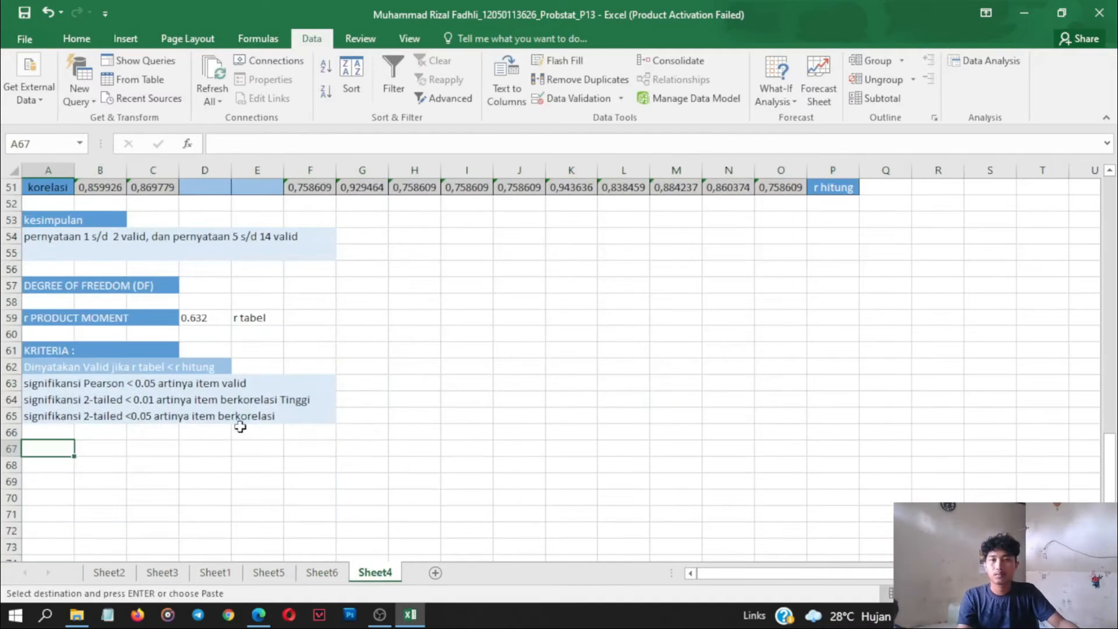
{"action": "key", "text": "ctrl+v"}
{"action": "left_click", "coordinate": [518, 531]}
{"action": "scroll", "coordinate": [705, 411], "scroll_direction": "up", "scroll_amount": 1}
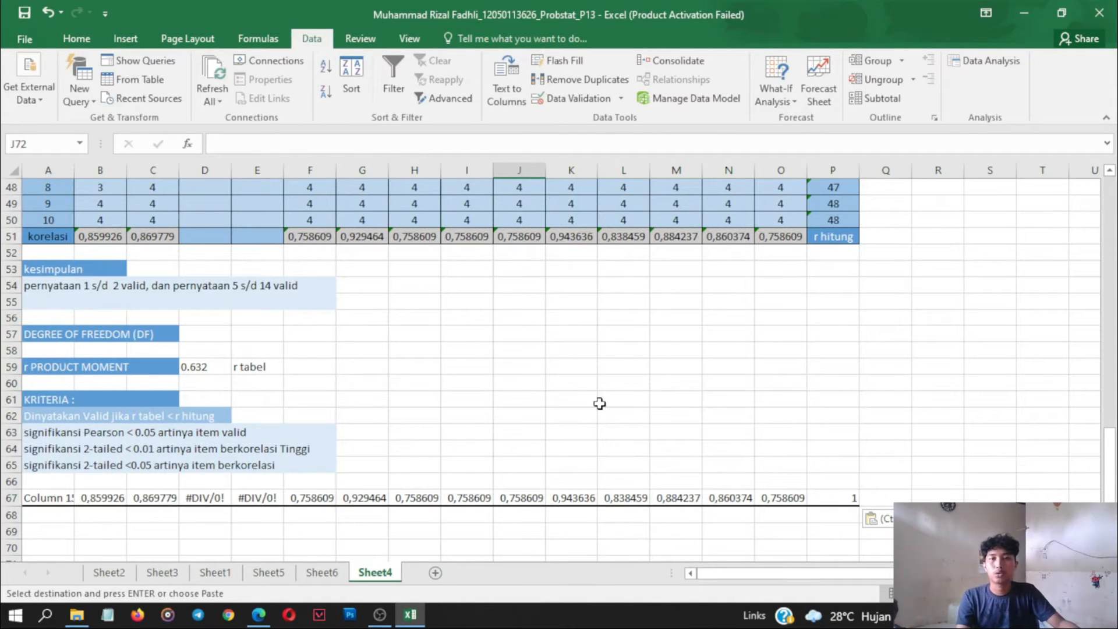
{"action": "scroll", "coordinate": [314, 402], "scroll_direction": "up", "scroll_amount": 2}
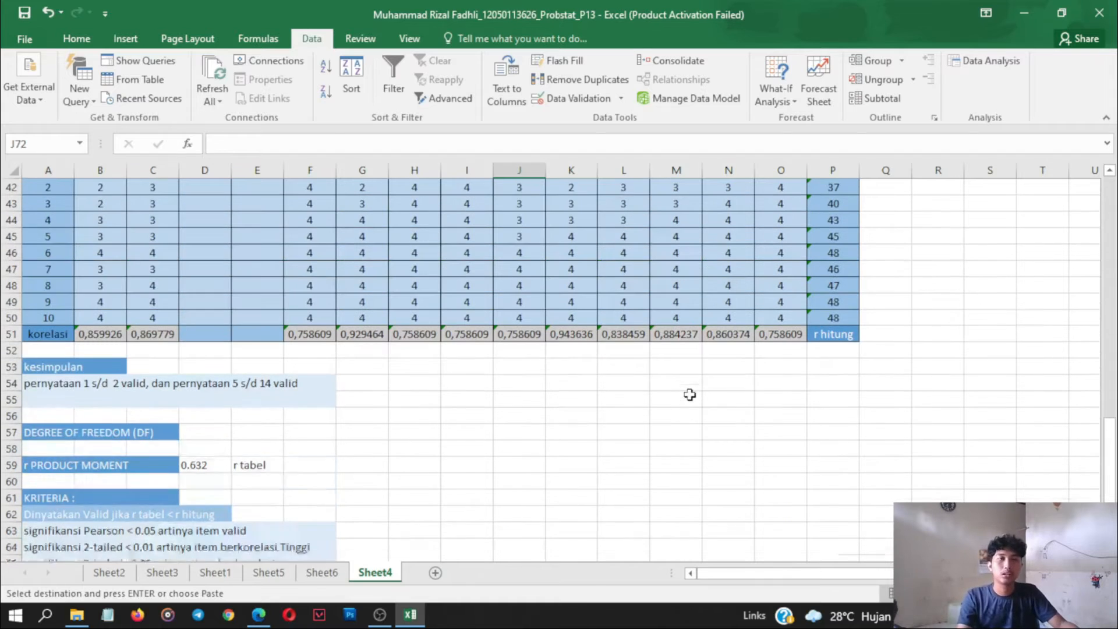
- Minimize the Excel and PDF windows, start IBM SPSS Statistics 25 from the desktop and dismiss its welcome dialog
{"action": "scroll", "coordinate": [806, 300], "scroll_direction": "up", "scroll_amount": 11}
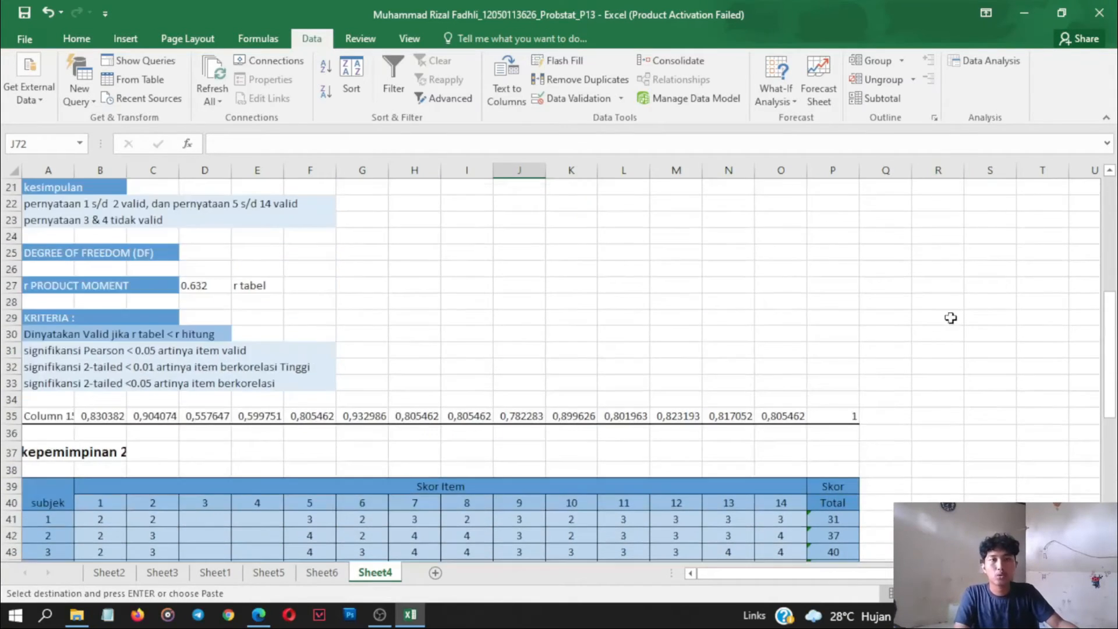
{"action": "scroll", "coordinate": [1019, 87], "scroll_direction": "up", "scroll_amount": 1}
{"action": "left_click", "coordinate": [1026, 11]}
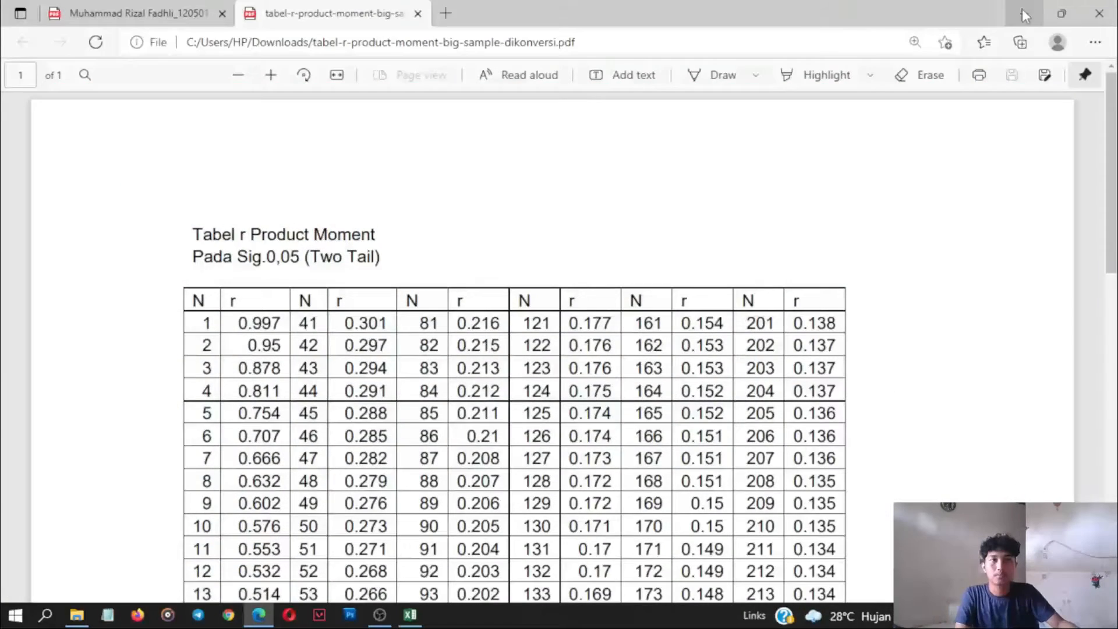
{"action": "left_click", "coordinate": [1022, 9]}
{"action": "right_click", "coordinate": [454, 64]}
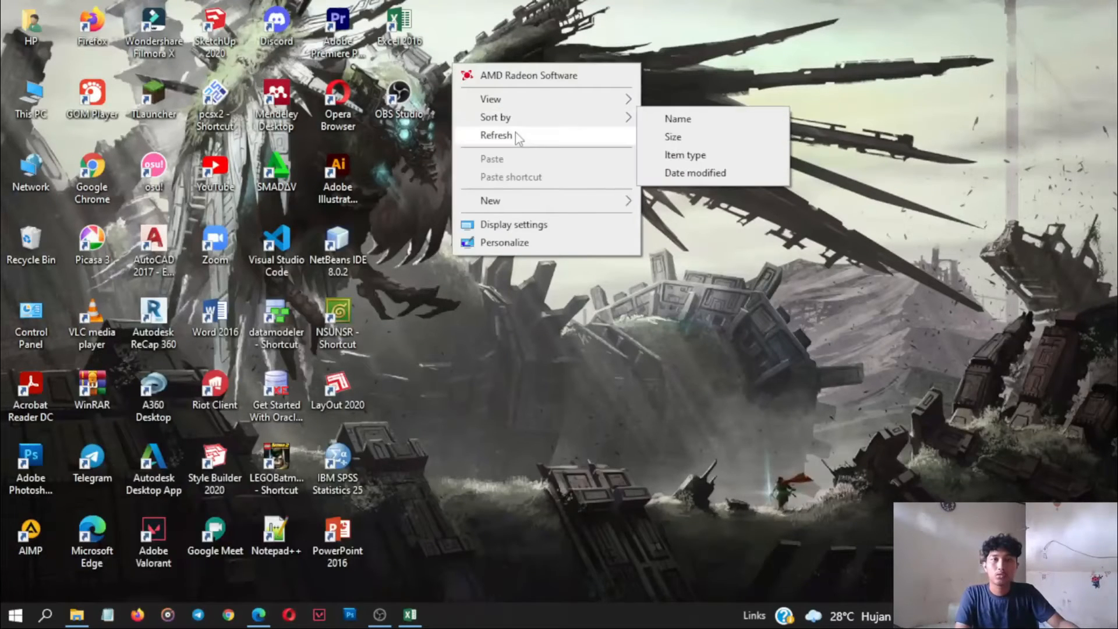
{"action": "left_click", "coordinate": [516, 133]}
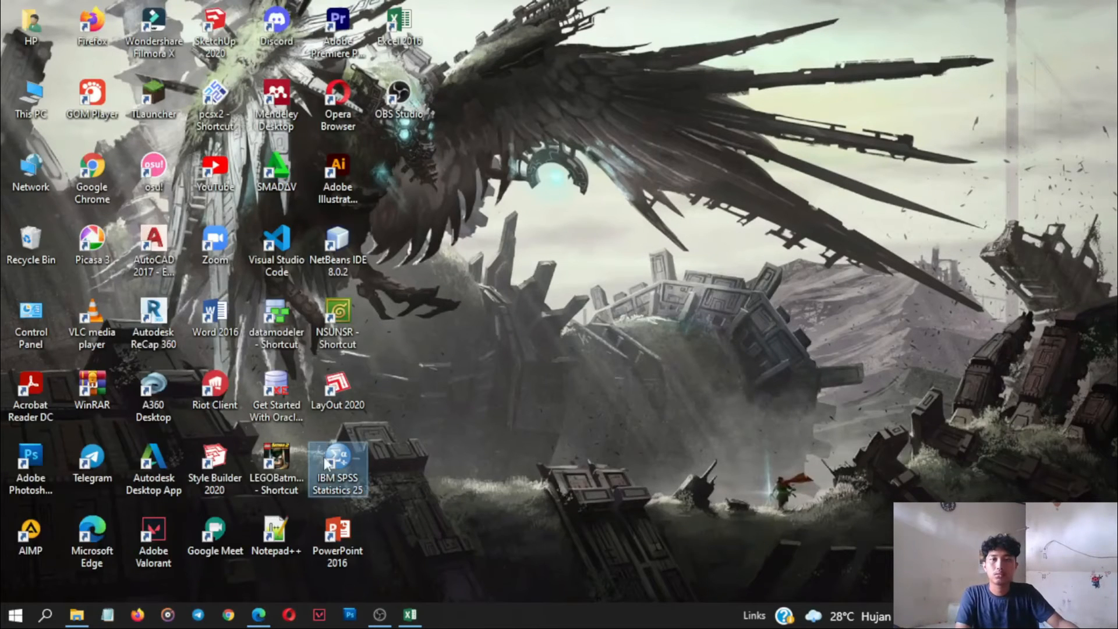
{"action": "double_click", "coordinate": [323, 456]}
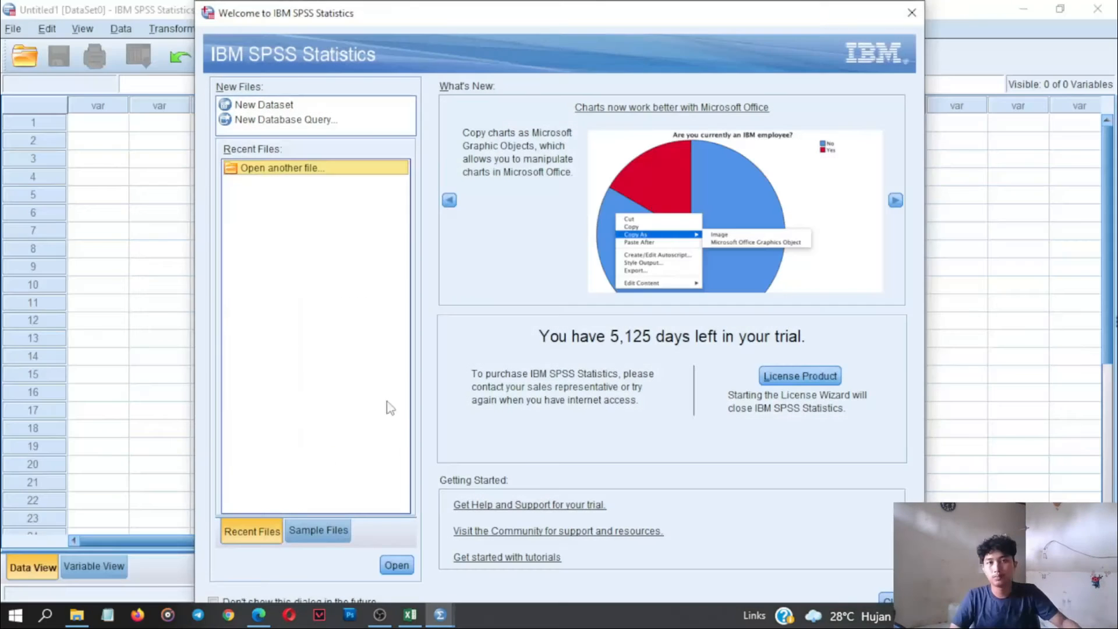
{"action": "left_click", "coordinate": [911, 12]}
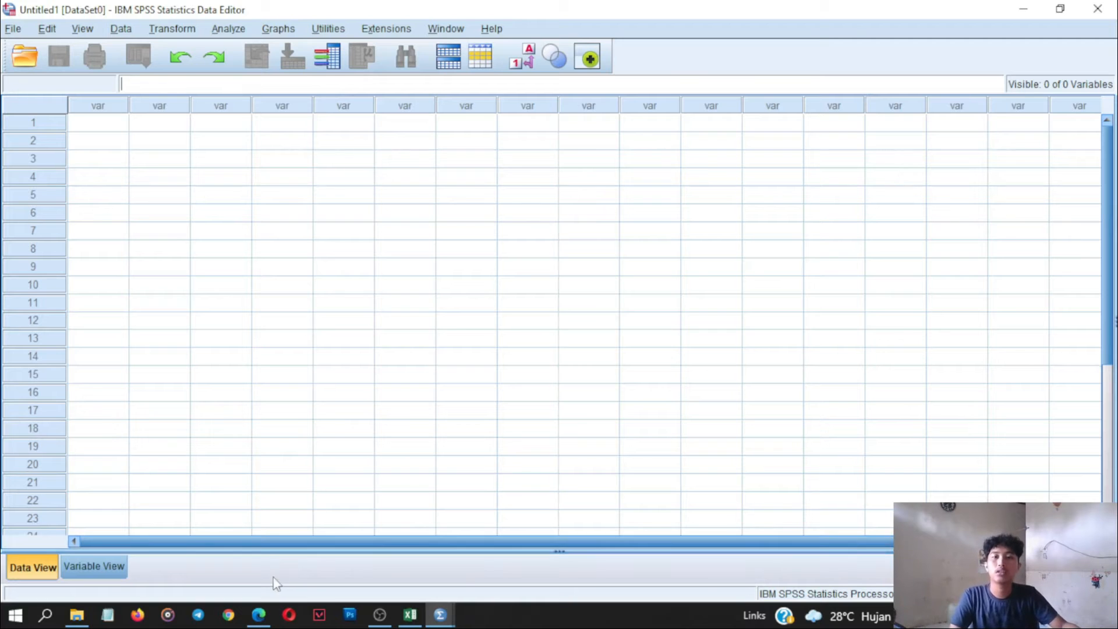
- Switch to the Excel workbook and copy the kepemimpinan 1 item scores and totals in B9:P18 of Sheet4
{"action": "left_click", "coordinate": [410, 615]}
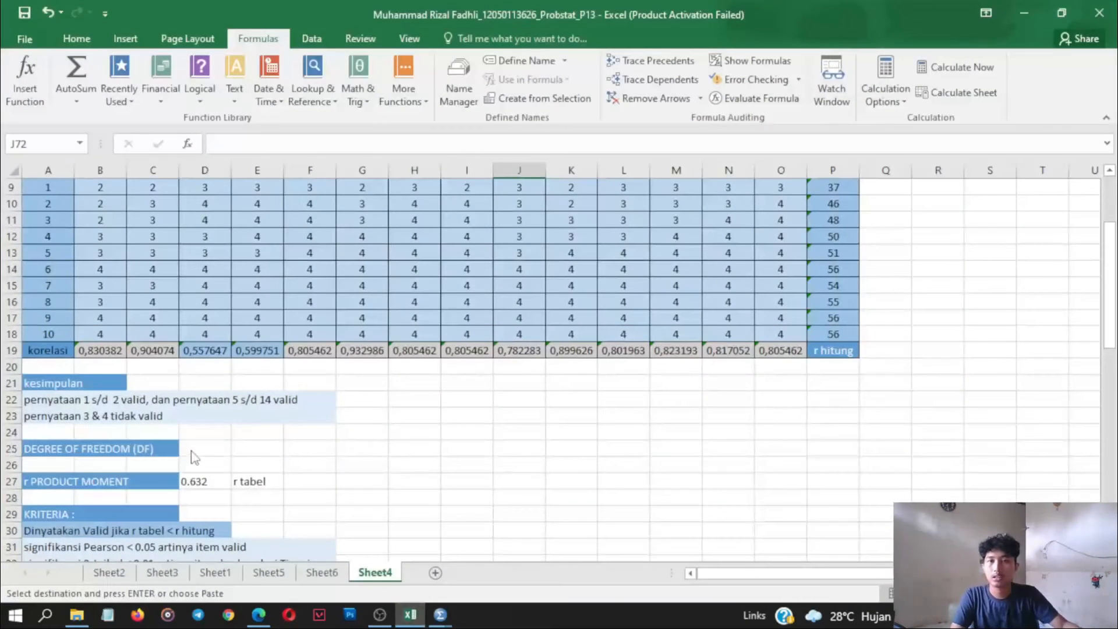
{"action": "scroll", "coordinate": [533, 407], "scroll_direction": "up", "scroll_amount": 1}
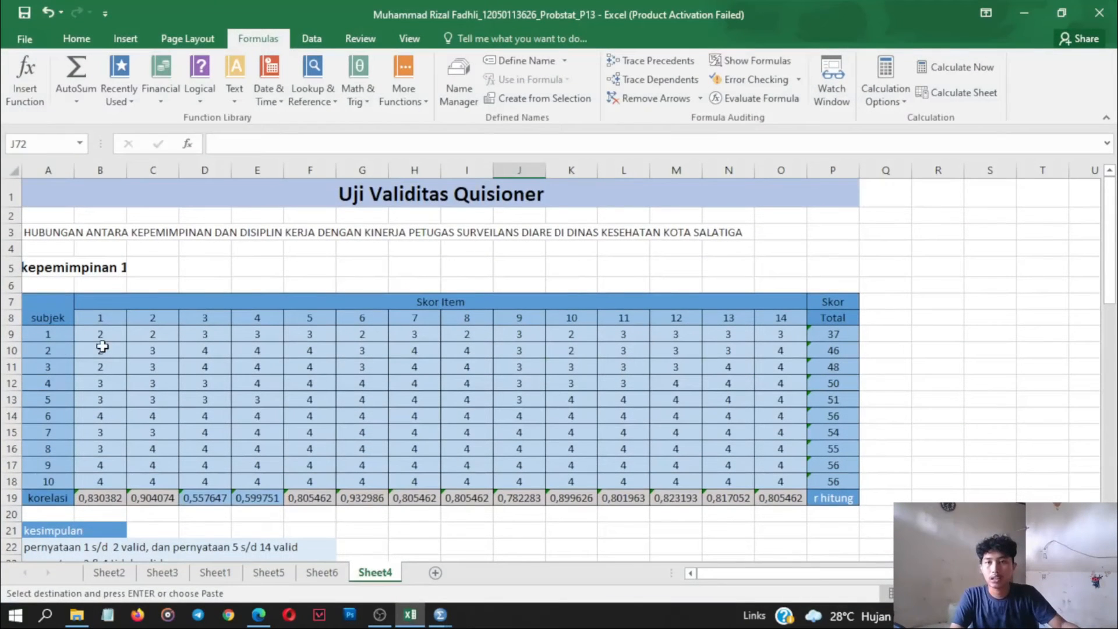
{"action": "left_click_drag", "start_coordinate": [96, 333], "coordinate": [836, 478]}
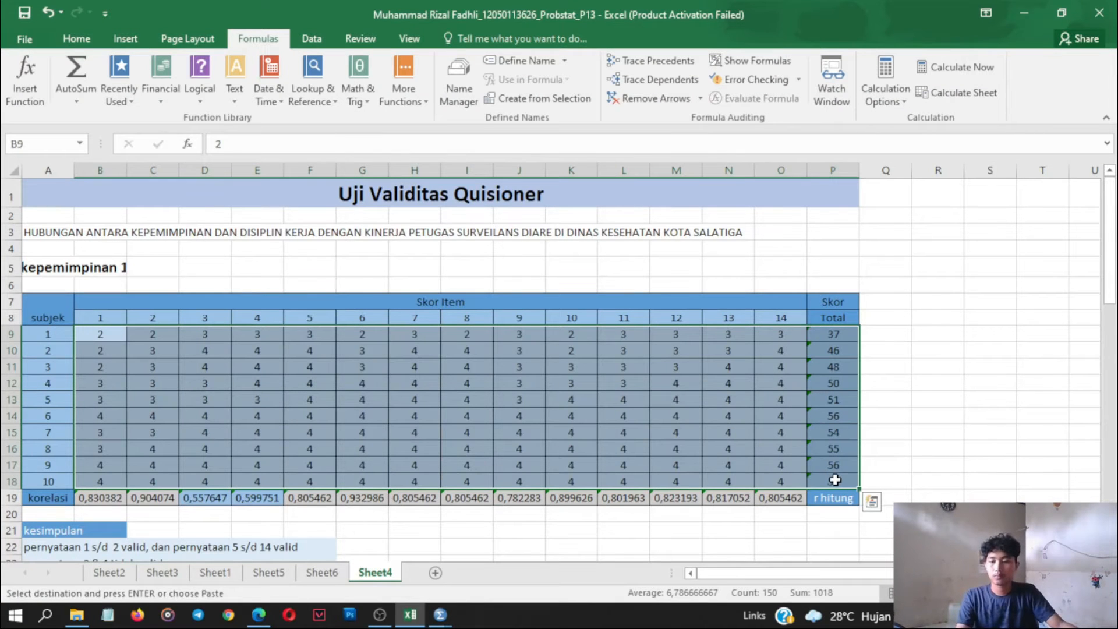
{"action": "left_click", "coordinate": [872, 502]}
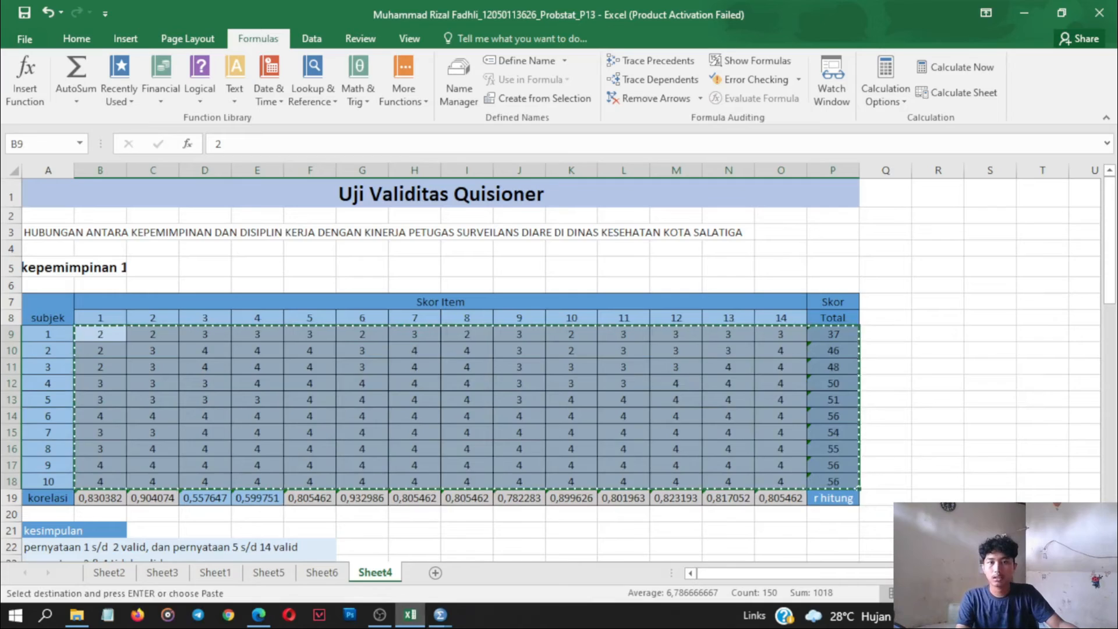
- Close the SPSS Output1 viewer window without saving its contents
{"action": "left_click", "coordinate": [439, 614]}
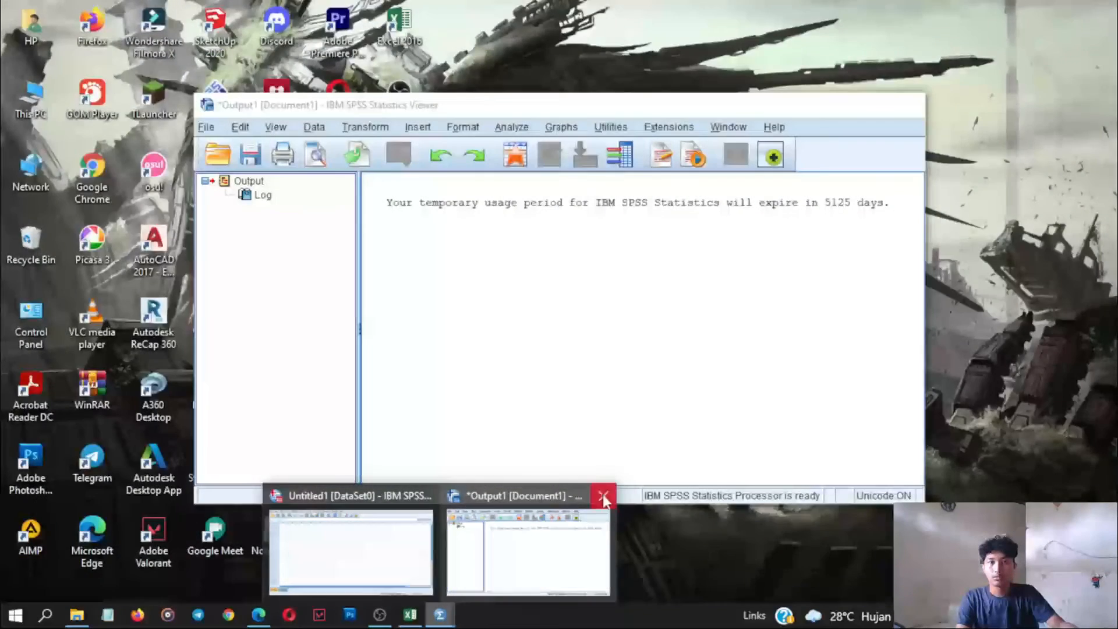
{"action": "left_click", "coordinate": [603, 495]}
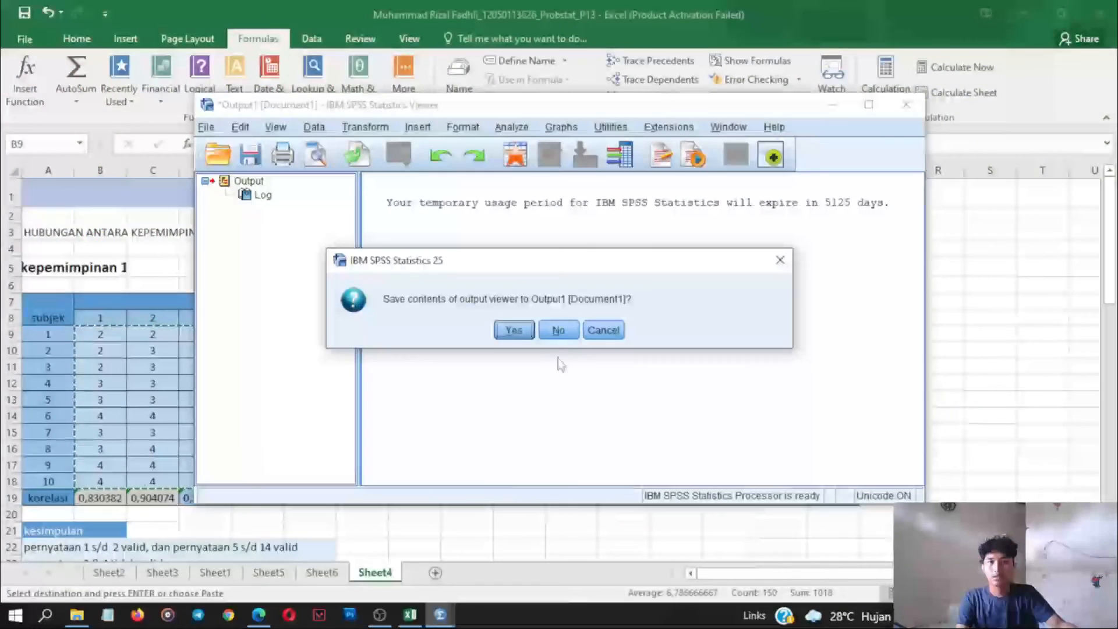
{"action": "left_click", "coordinate": [558, 330]}
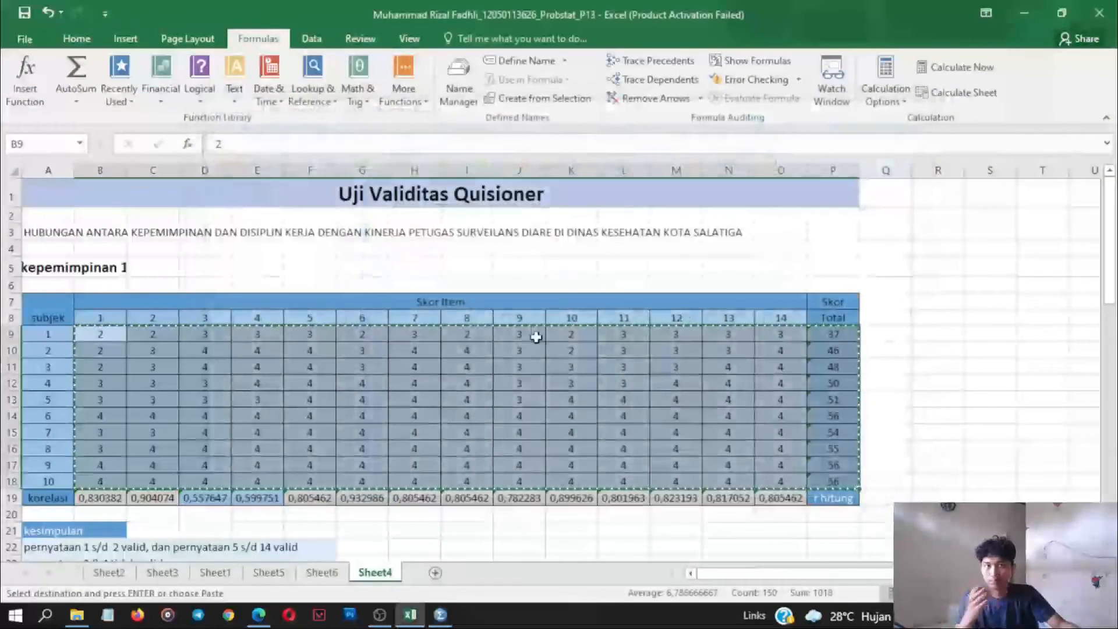
- Paste the copied scores into the SPSS Data Editor starting at the first cell of row 1, and show the variable definitions
{"action": "left_click", "coordinate": [441, 615]}
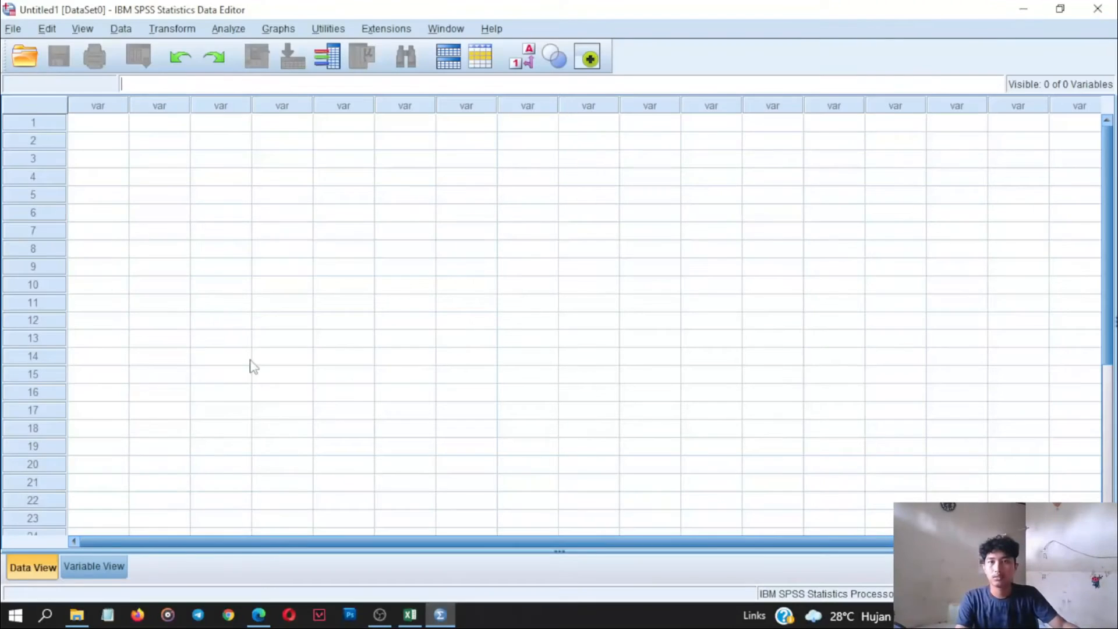
{"action": "left_click", "coordinate": [110, 125]}
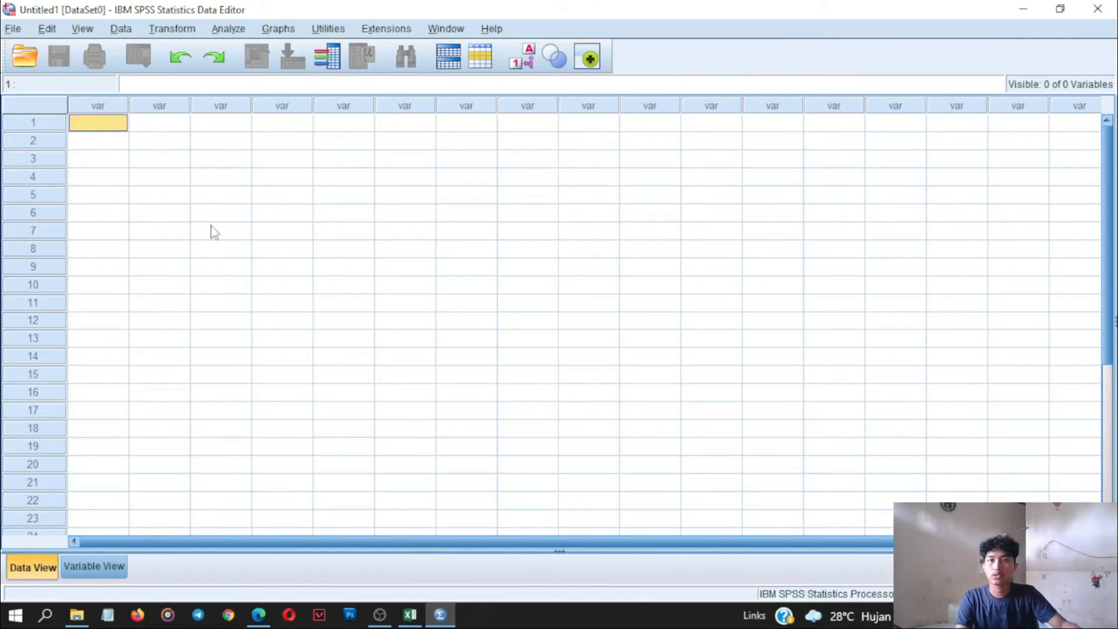
{"action": "key", "text": "ctrl+v"}
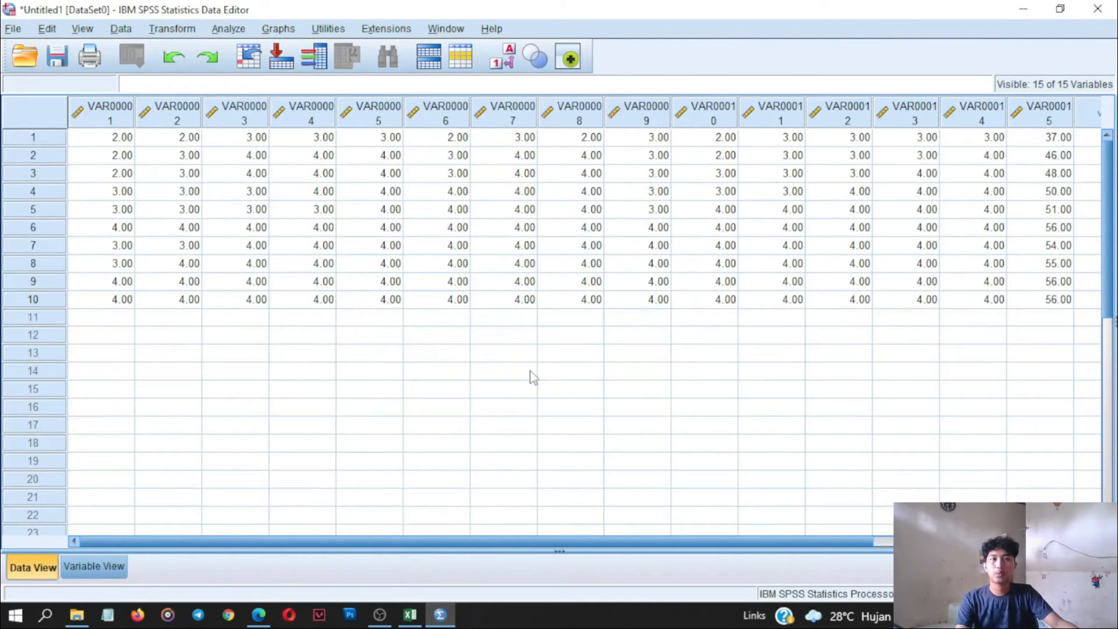
{"action": "left_click_drag", "start_coordinate": [588, 543], "coordinate": [195, 242]}
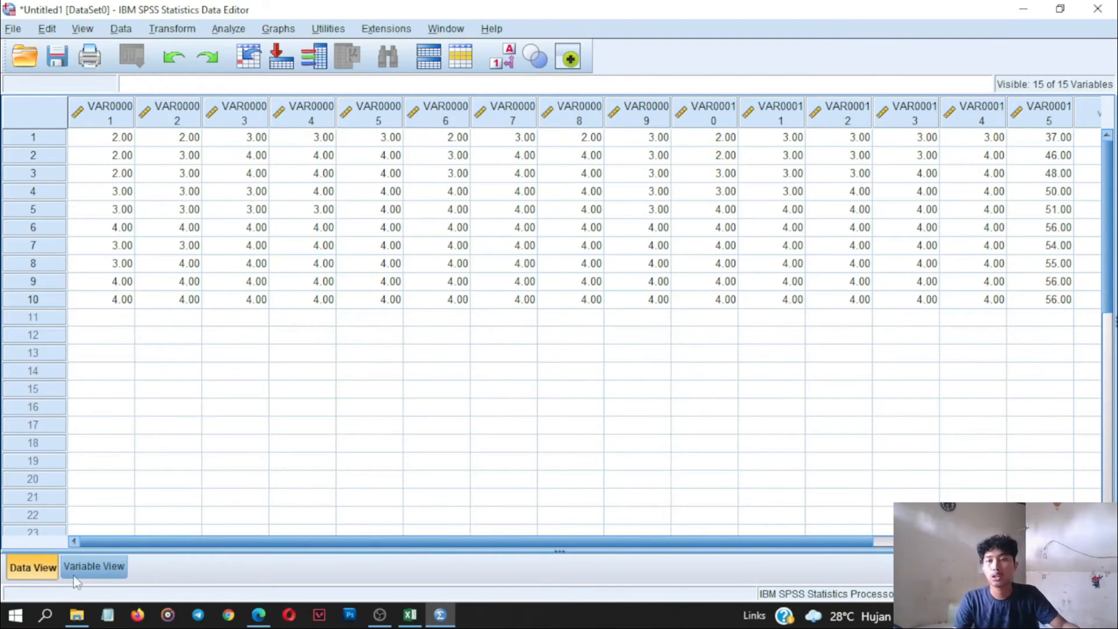
{"action": "left_click", "coordinate": [88, 567]}
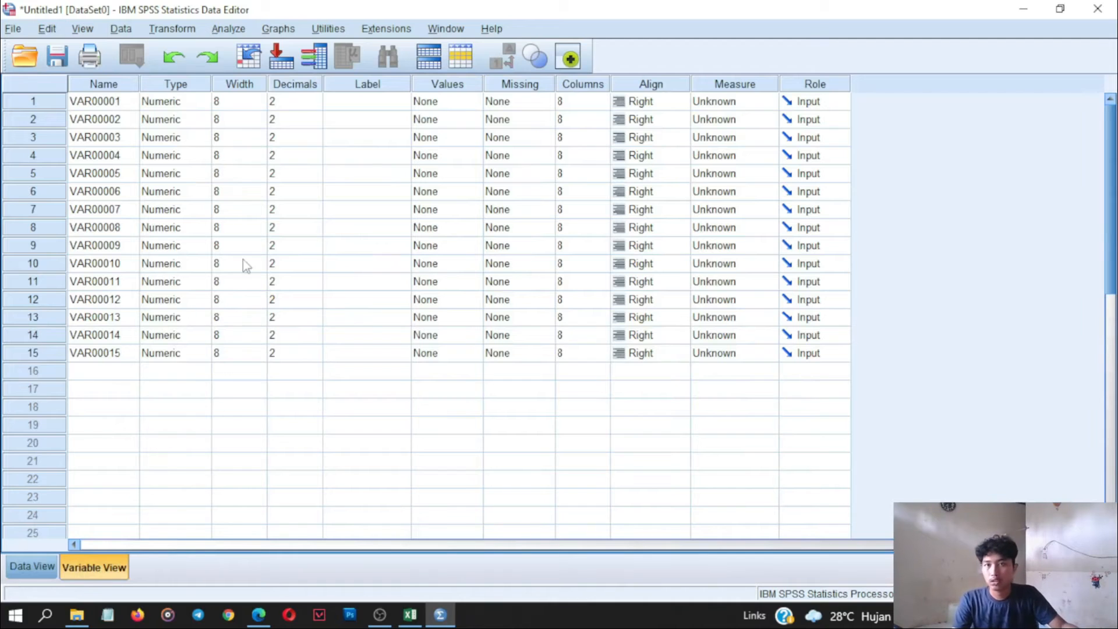
- Try to rename the first variable as 1
{"action": "left_click", "coordinate": [109, 105]}
{"action": "left_click", "coordinate": [96, 353]}
{"action": "left_click", "coordinate": [111, 107]}
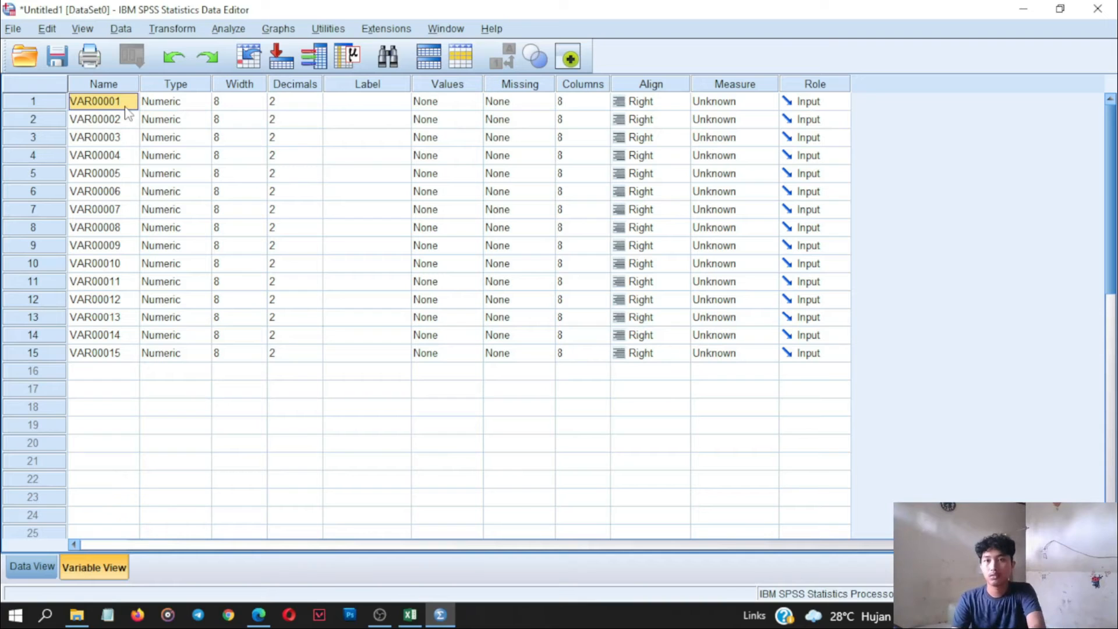
{"action": "type", "text": "kol"}
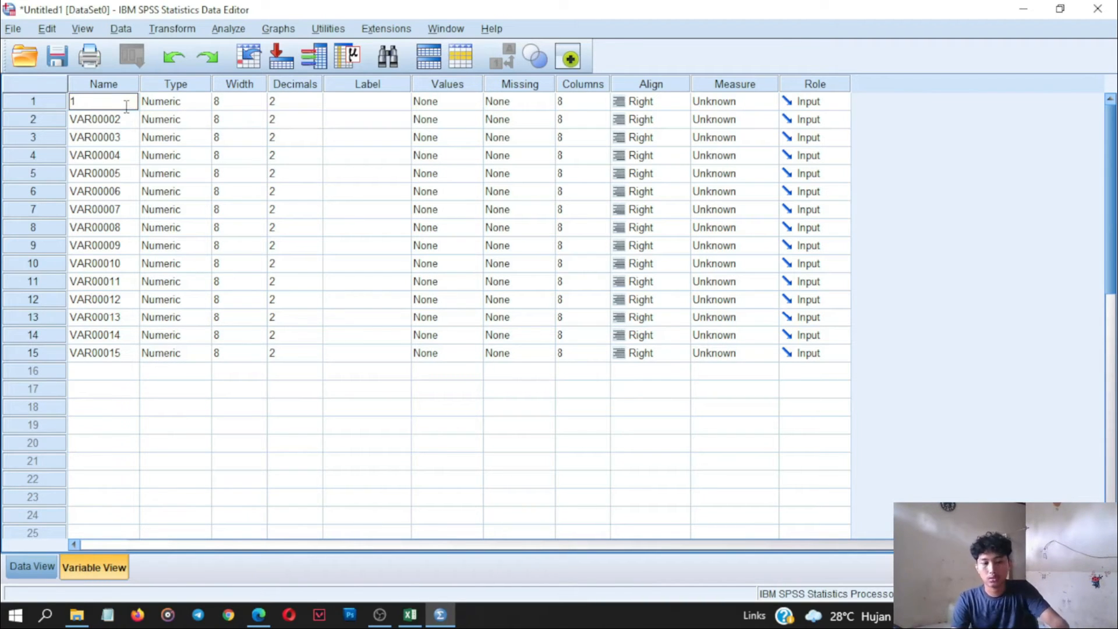
{"action": "key", "text": "Return"}
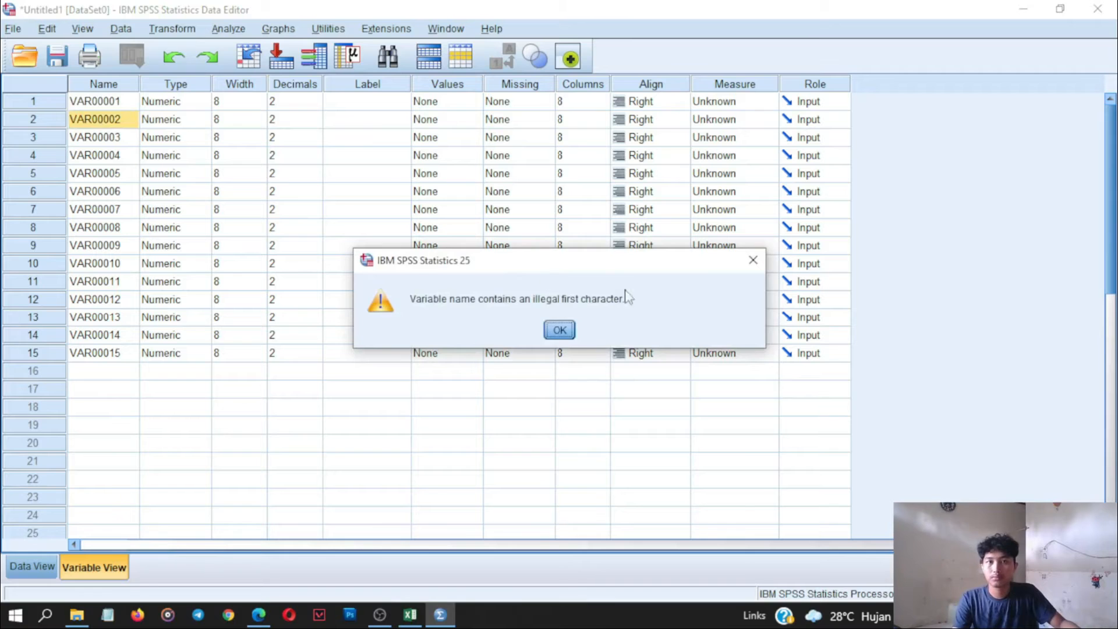
{"action": "left_click", "coordinate": [559, 329]}
{"action": "left_click", "coordinate": [103, 105]}
{"action": "type", "text": "1"}
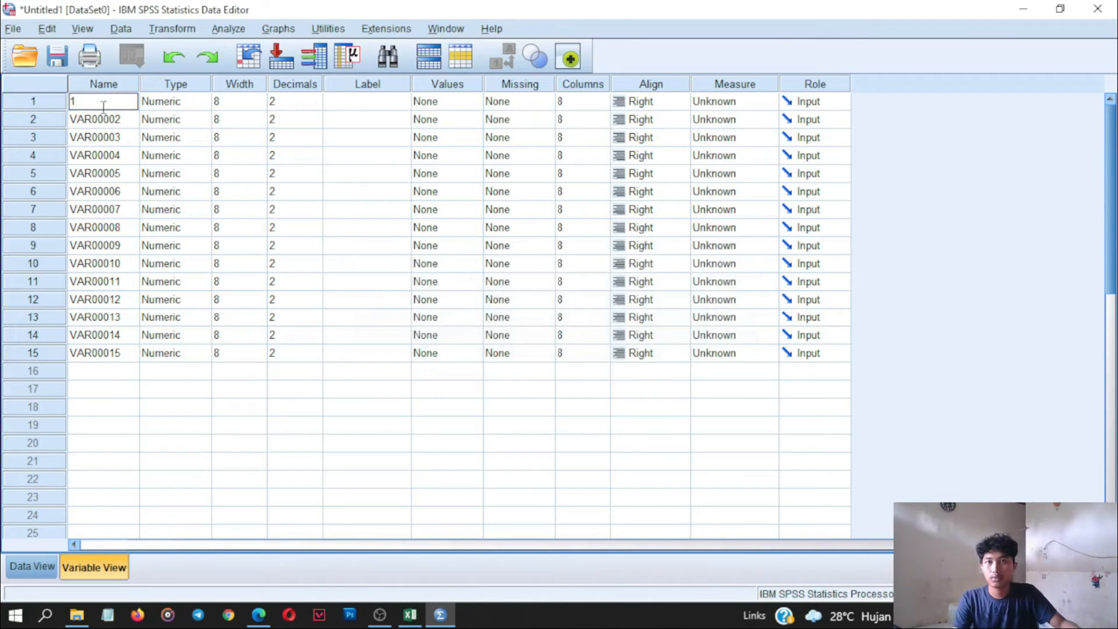
{"action": "key", "text": "Return"}
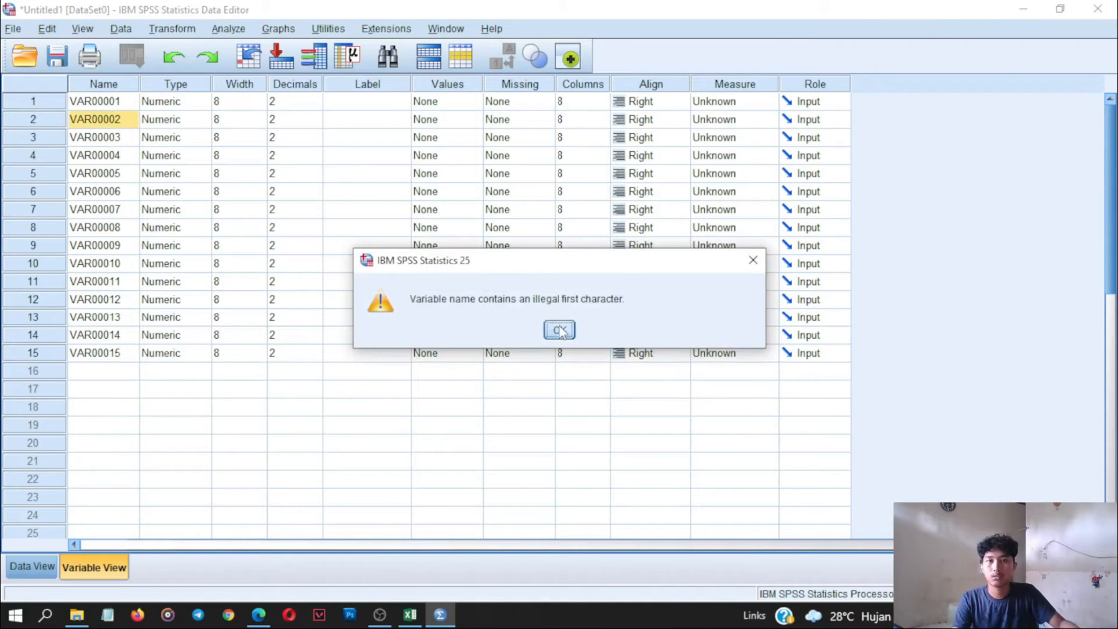
{"action": "key", "text": "Return"}
- Rename the first seven variables in order as var1, var2, var3, var4, var5, var6 and var7
{"action": "left_click", "coordinate": [79, 105]}
{"action": "type", "text": "va"}
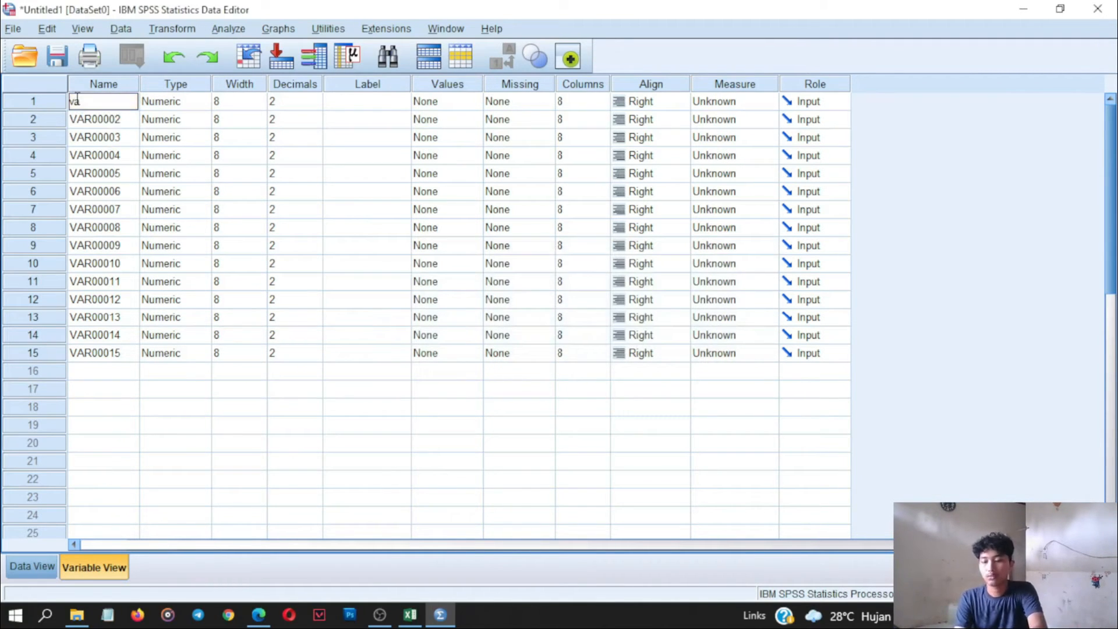
{"action": "type", "text": "r1"}
{"action": "key", "text": "Return"}
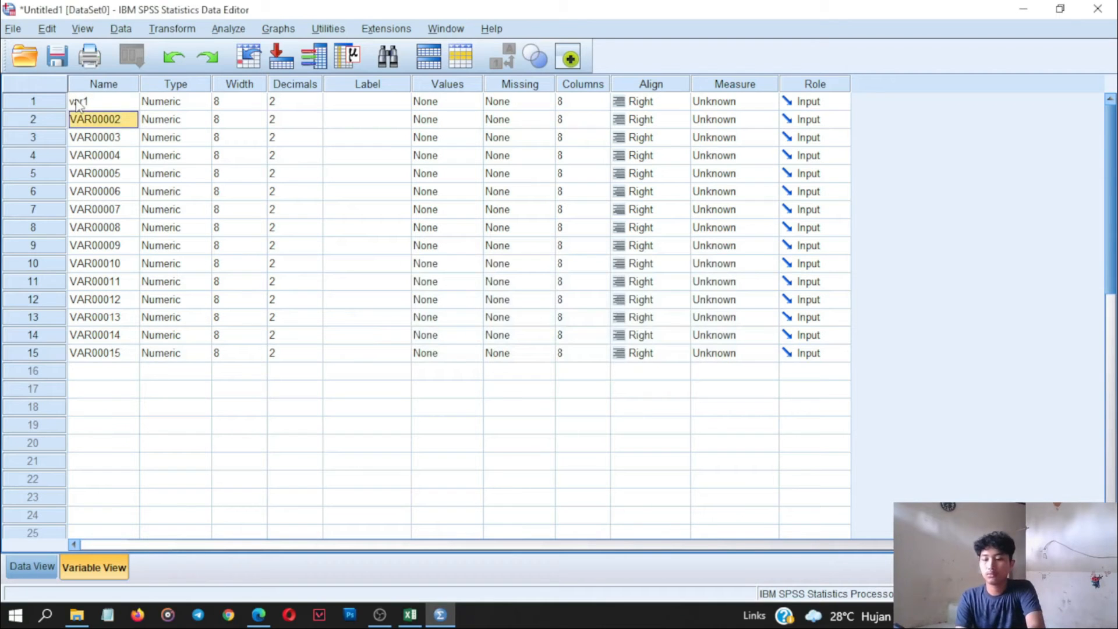
{"action": "type", "text": "var2"}
{"action": "key", "text": "Return"}
{"action": "type", "text": "var3"}
{"action": "key", "text": "Return"}
{"action": "type", "text": "var4"}
{"action": "key", "text": "Return"}
{"action": "type", "text": "var"}
{"action": "key", "text": "Return"}
{"action": "type", "text": "var6"}
{"action": "key", "text": "Return"}
{"action": "type", "text": "v"}
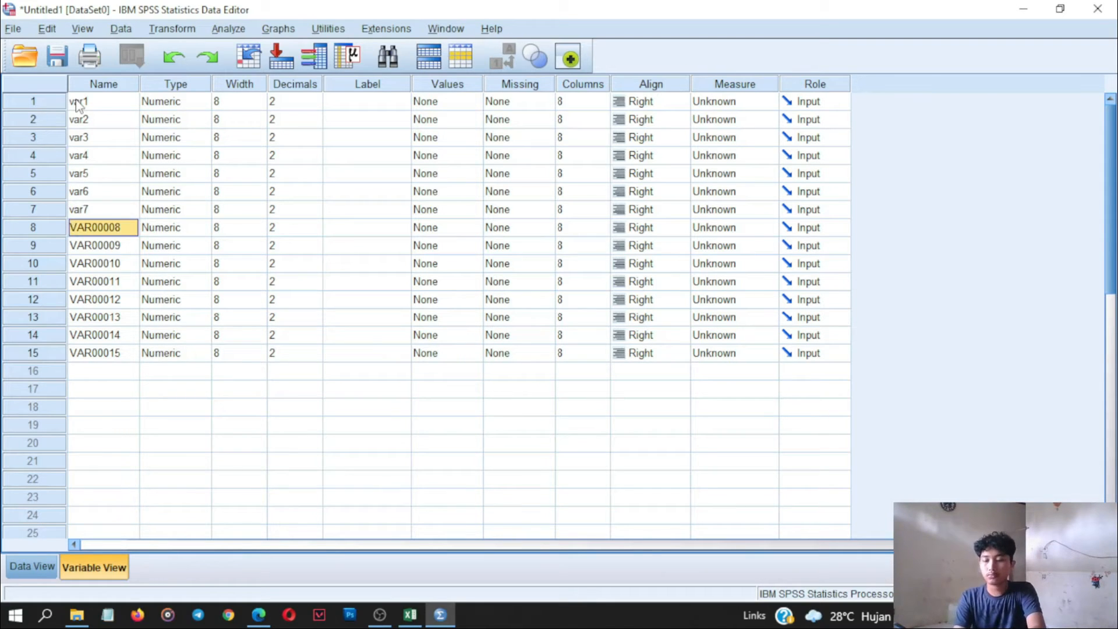
- Rename the eighth, ninth and tenth variables as var8, var9 and var10
{"action": "type", "text": "var"}
{"action": "key", "text": "Return"}
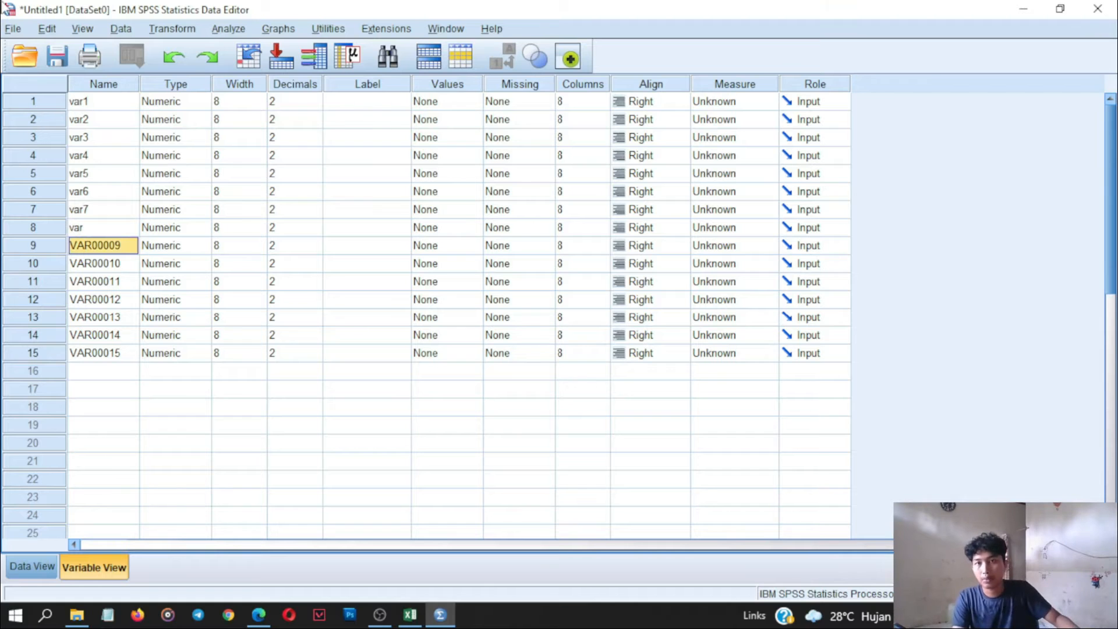
{"action": "left_click", "coordinate": [121, 228]}
{"action": "left_click", "coordinate": [120, 227]}
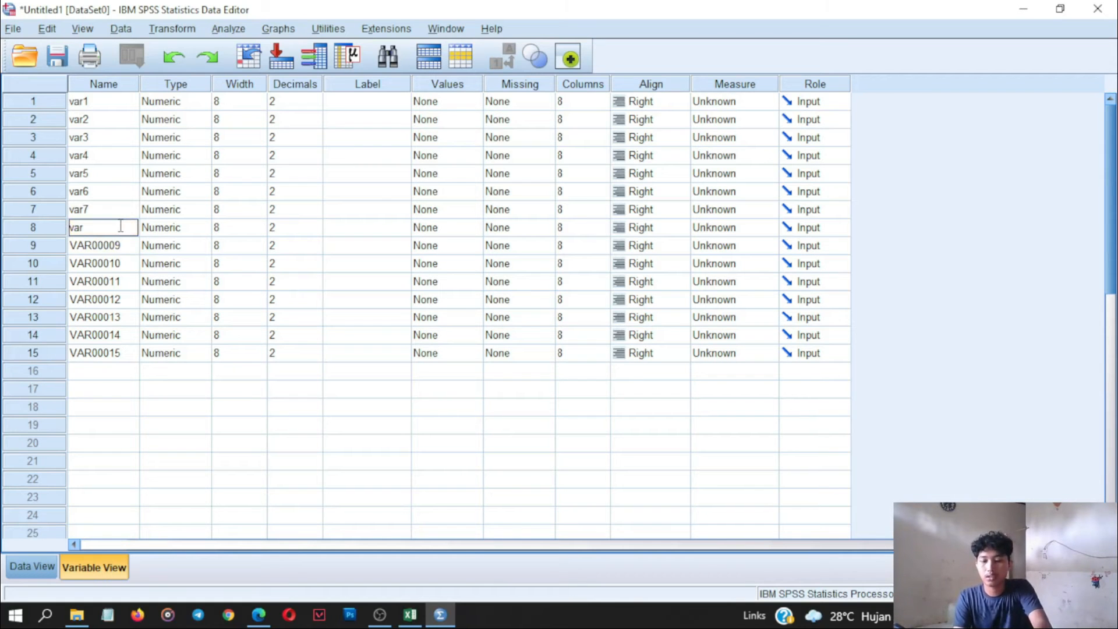
{"action": "key", "text": "Return"}
{"action": "type", "text": "var9"}
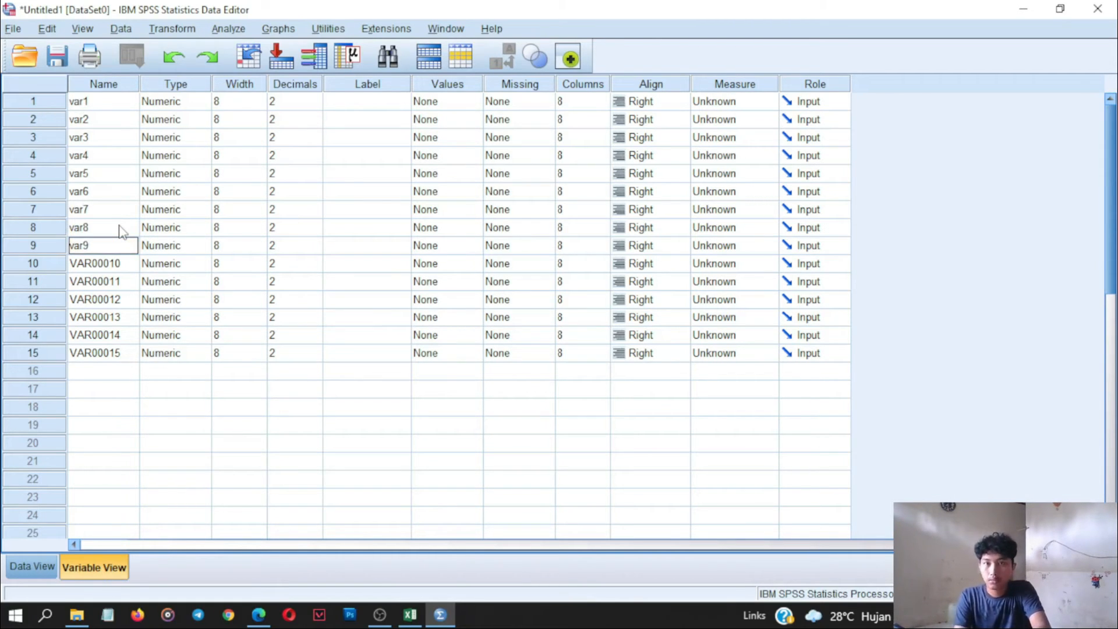
{"action": "key", "text": "Return"}
{"action": "type", "text": "var"}
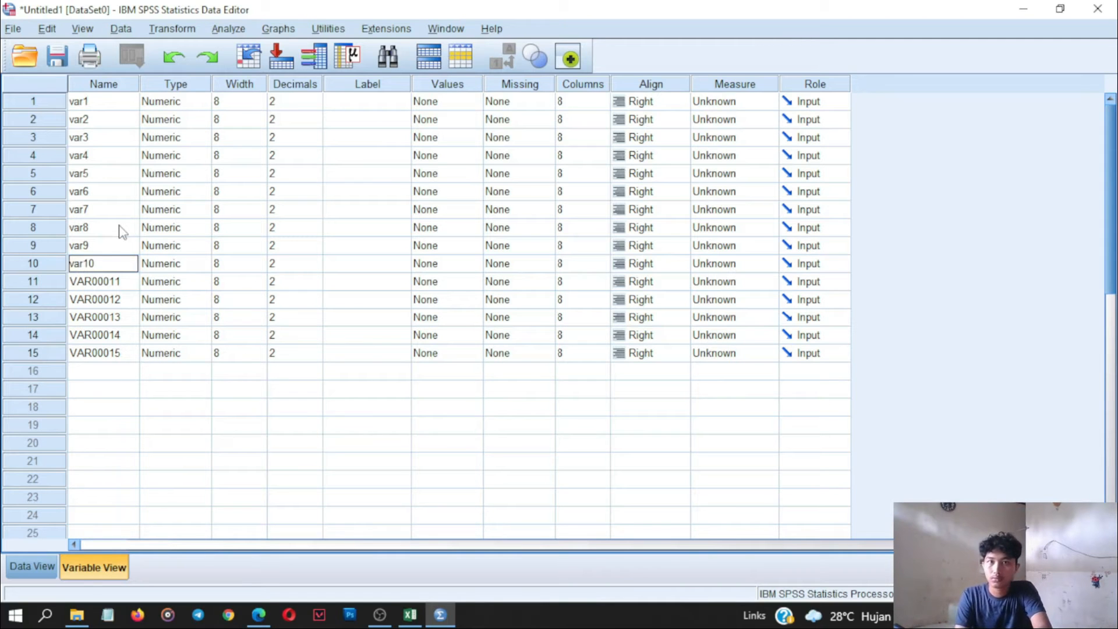
{"action": "key", "text": "Return"}
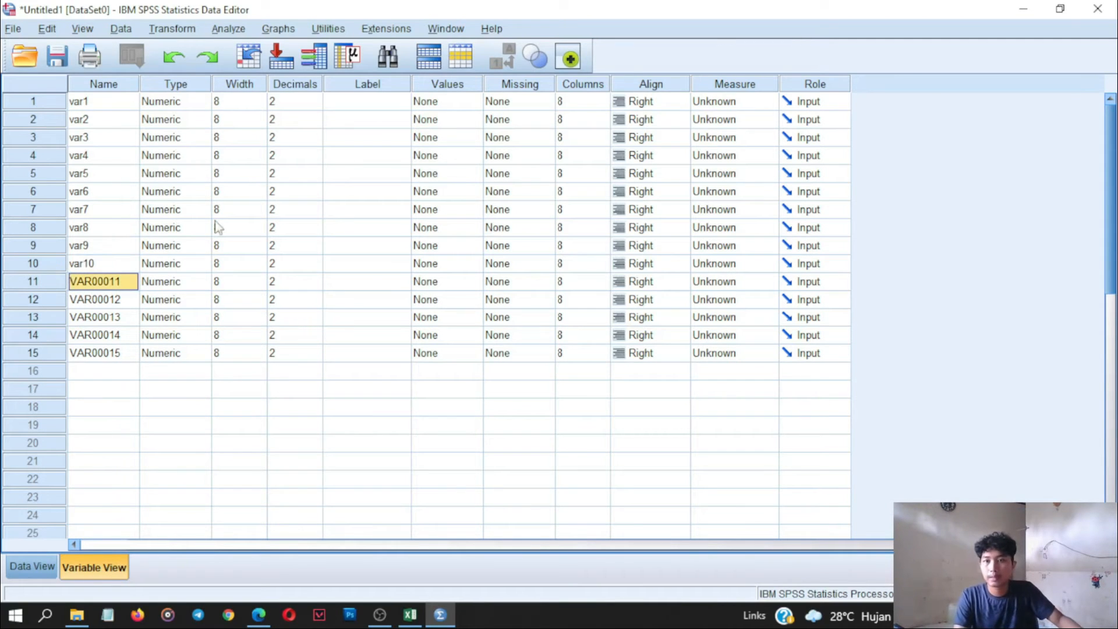
- Check the renamed column headings and the remaining default names above the pasted data
{"action": "left_click", "coordinate": [32, 567]}
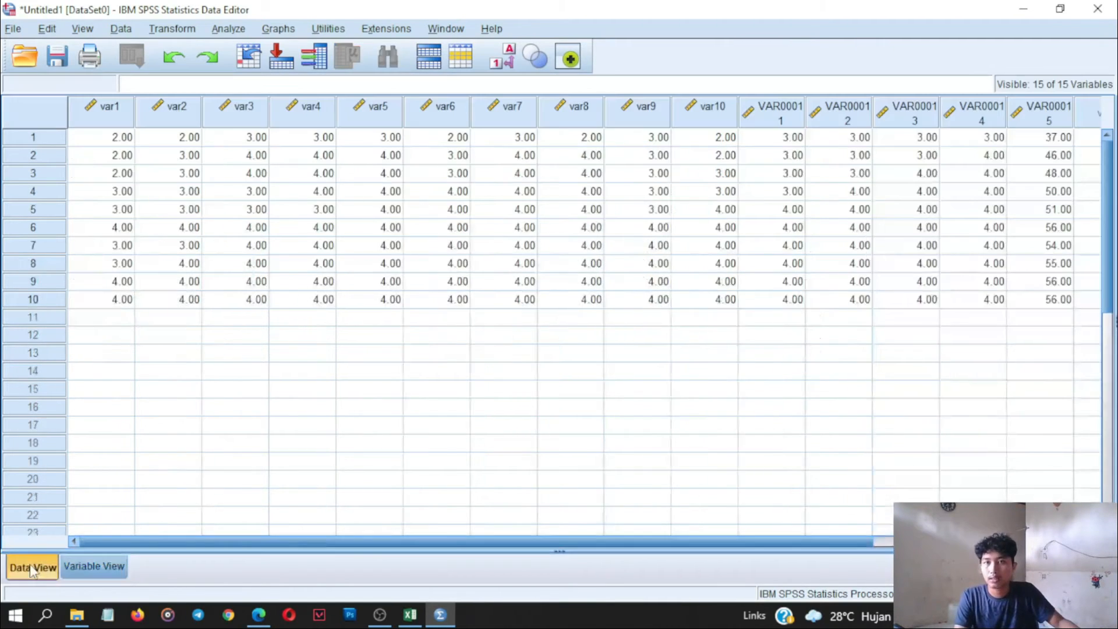
{"action": "left_click", "coordinate": [114, 570]}
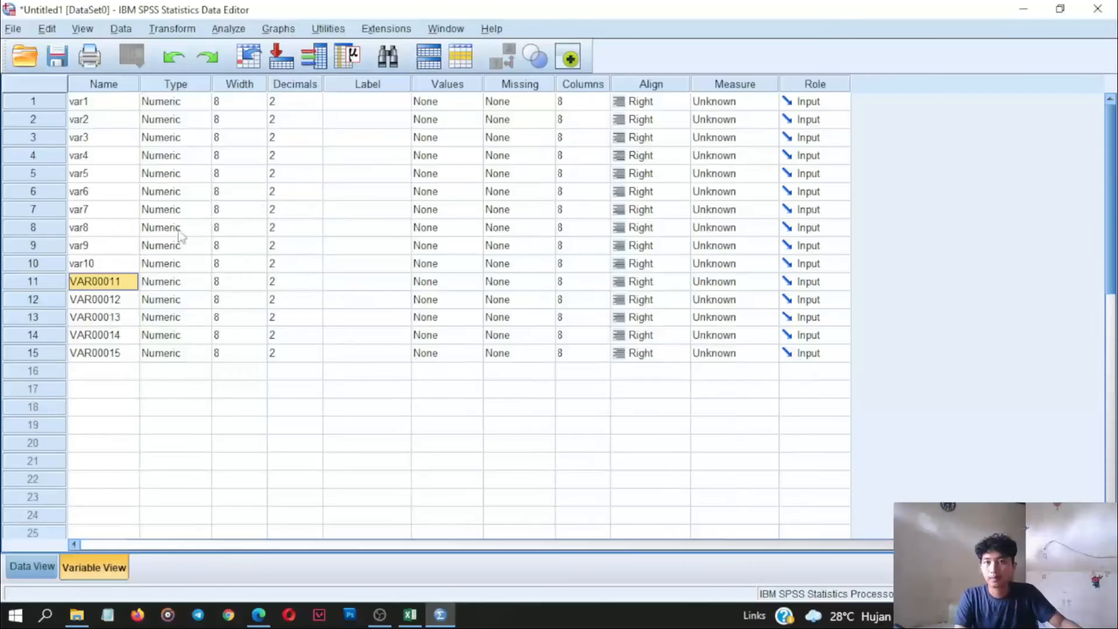
{"action": "left_click", "coordinate": [32, 565]}
{"action": "left_click_drag", "start_coordinate": [363, 541], "coordinate": [579, 531]}
{"action": "left_click_drag", "start_coordinate": [422, 534], "coordinate": [205, 536]}
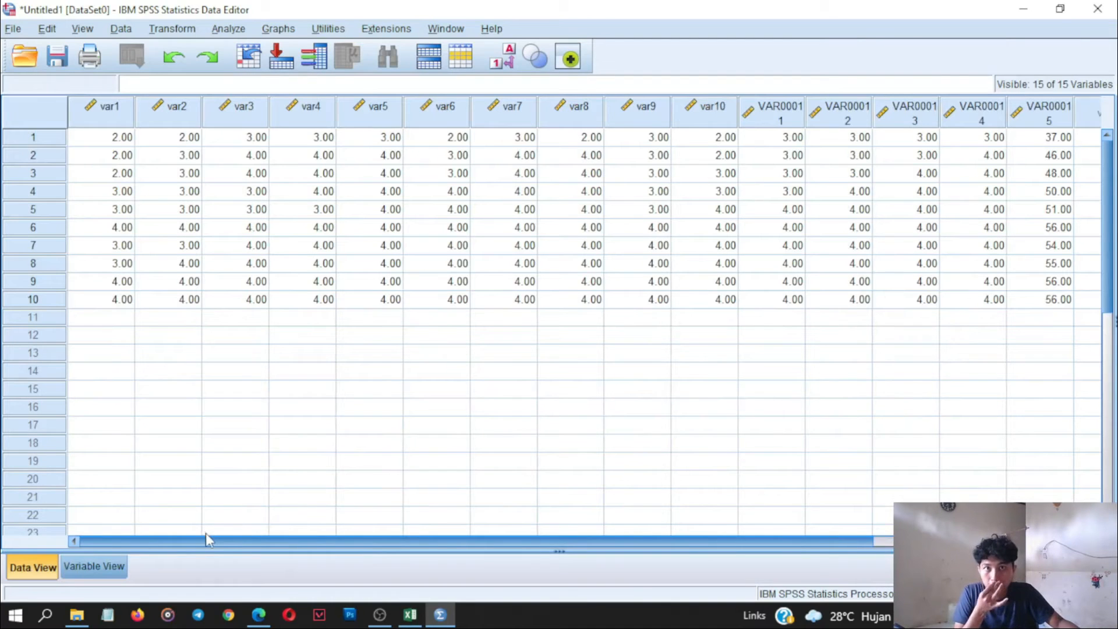
- Rename variables 11 to 15 in the variable definitions as var11, var12, var13, var14 and var15
{"action": "left_click", "coordinate": [93, 566]}
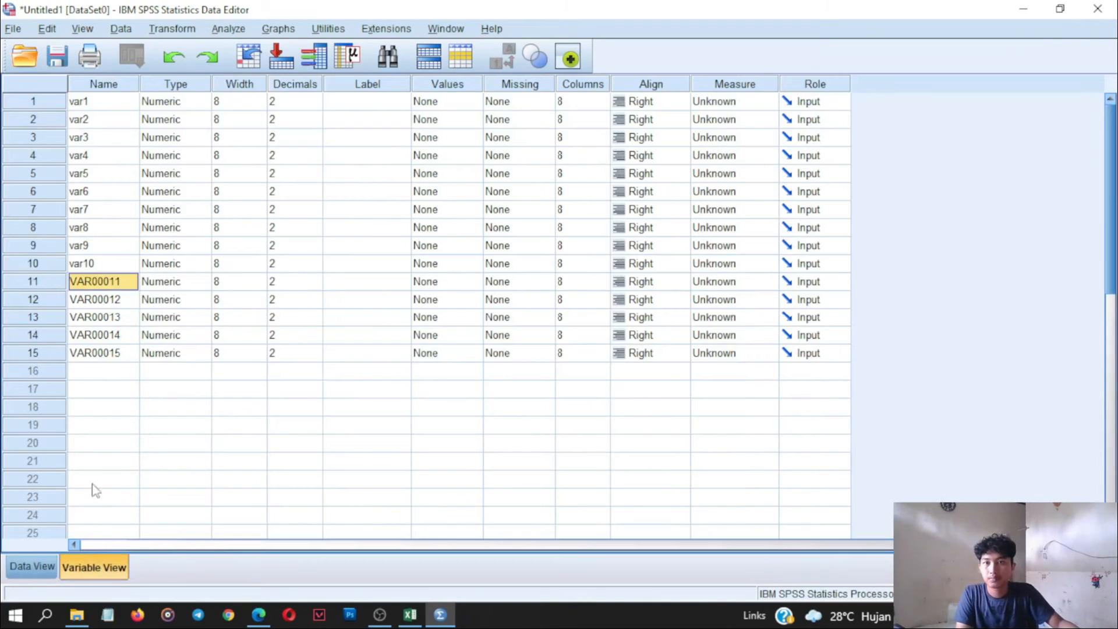
{"action": "left_click", "coordinate": [99, 304]}
{"action": "left_click", "coordinate": [98, 288]}
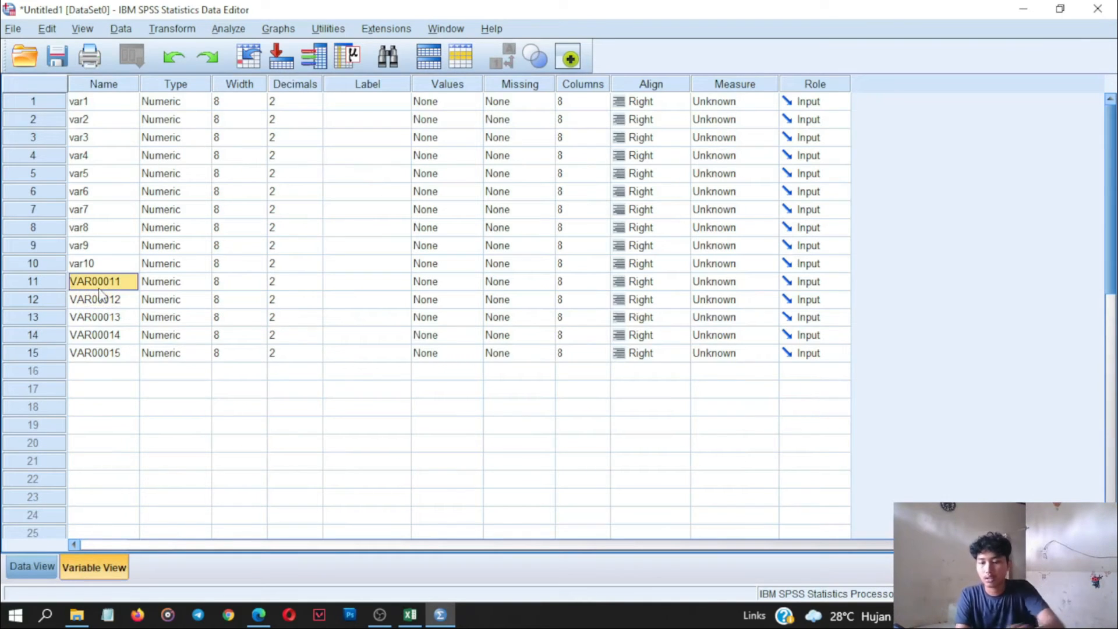
{"action": "type", "text": "var"}
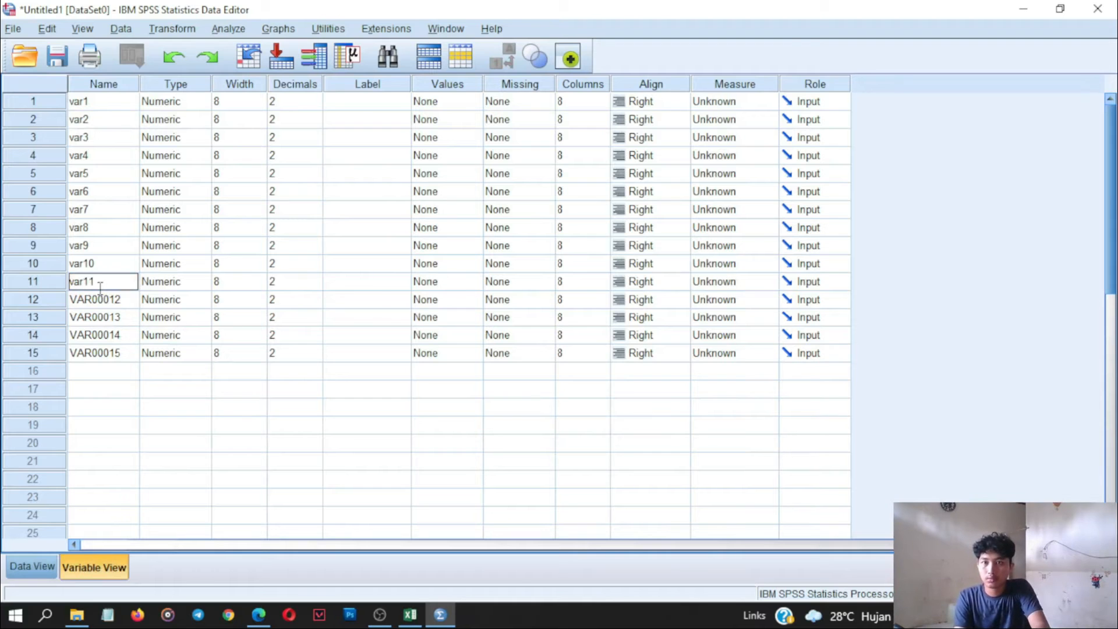
{"action": "left_click", "coordinate": [99, 294]}
{"action": "type", "text": "va"}
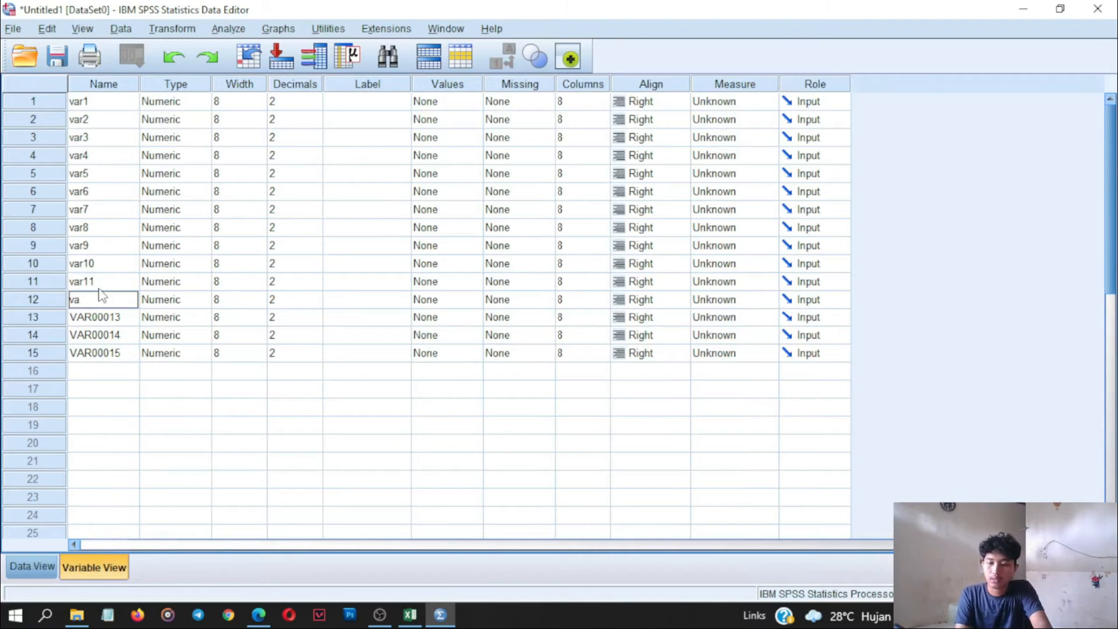
{"action": "type", "text": "r12"}
{"action": "key", "text": "Return"}
{"action": "type", "text": "var13"}
{"action": "key", "text": "Return"}
{"action": "type", "text": "var14"}
{"action": "key", "text": "Return"}
{"action": "type", "text": "va"}
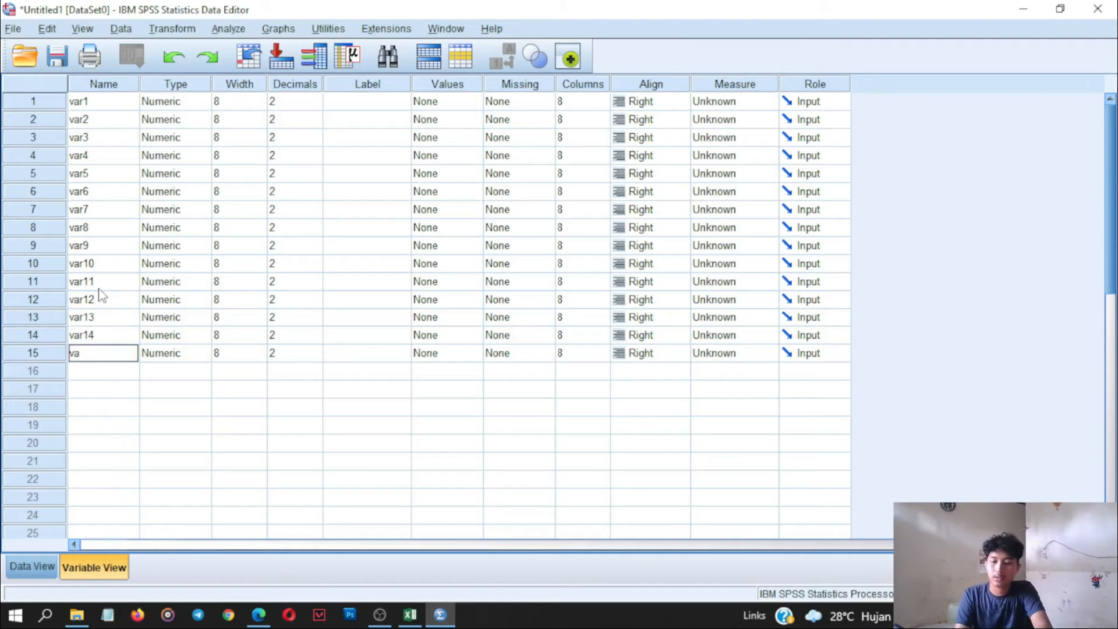
{"action": "key", "text": "Return"}
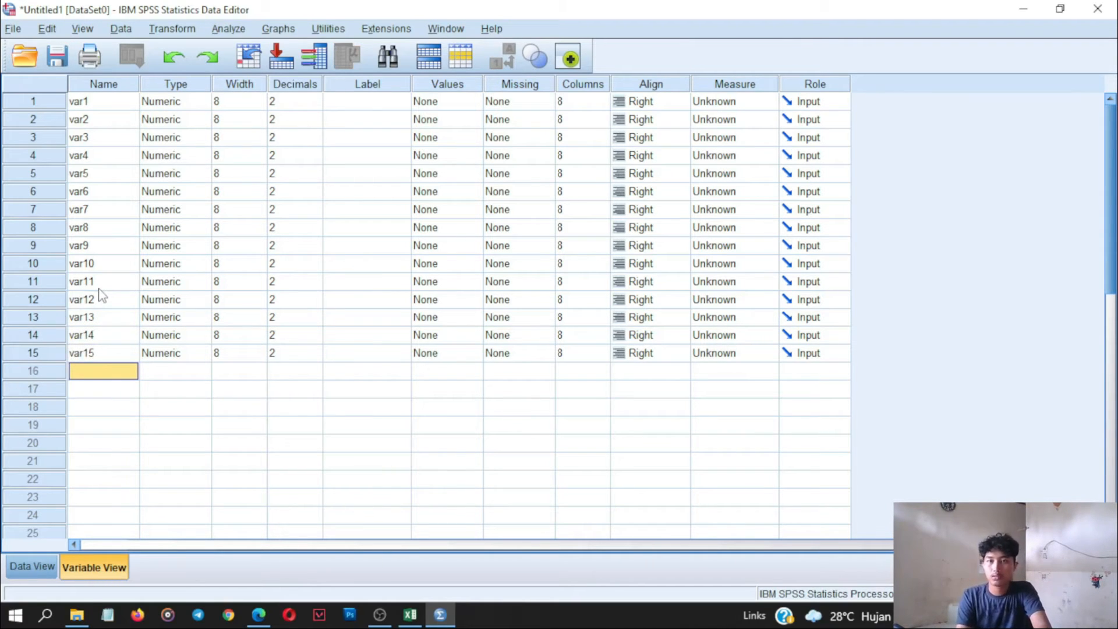
- Rename the fifteenth variable as total
{"action": "left_click", "coordinate": [115, 357]}
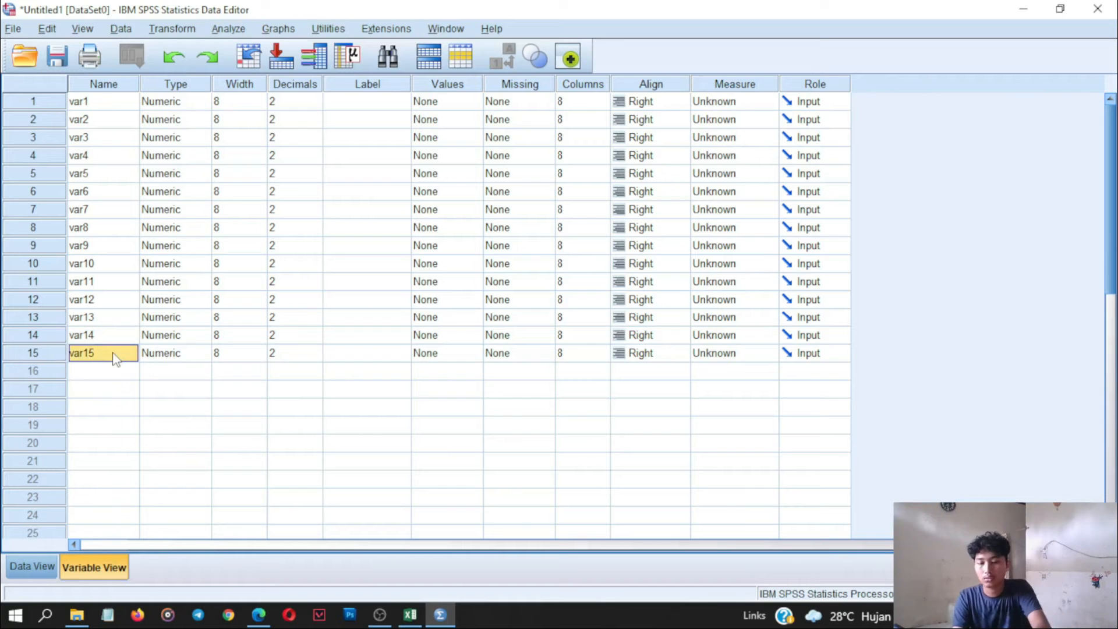
{"action": "type", "text": "total"}
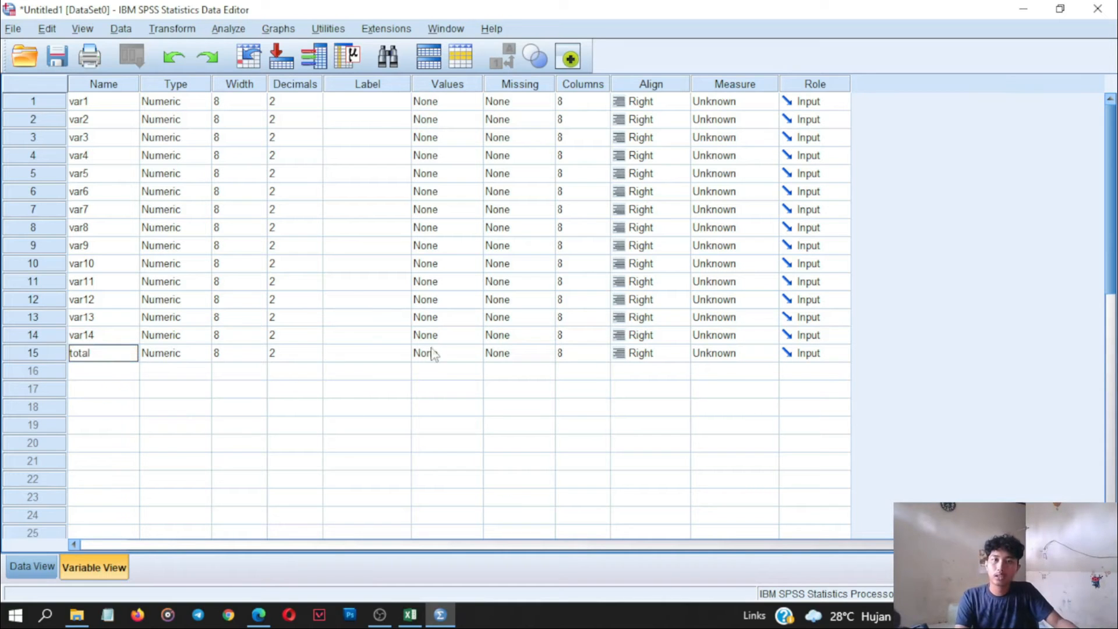
{"action": "left_click", "coordinate": [406, 353]}
- Label the first five variables in order as var1, var2, var3, var4 and var5
{"action": "left_click", "coordinate": [368, 104]}
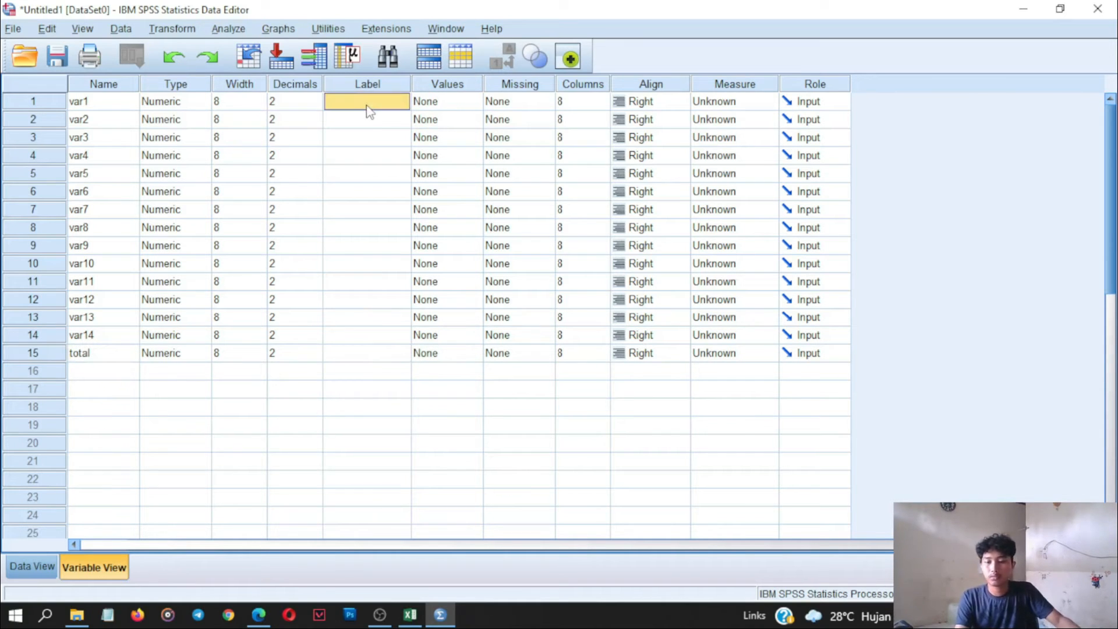
{"action": "type", "text": "var1"}
{"action": "key", "text": "Return"}
{"action": "type", "text": "var2"}
{"action": "key", "text": "Return"}
{"action": "type", "text": "var3"}
{"action": "key", "text": "Return"}
{"action": "type", "text": "var4"}
{"action": "key", "text": "Return"}
{"action": "type", "text": "var5"}
{"action": "key", "text": "Return"}
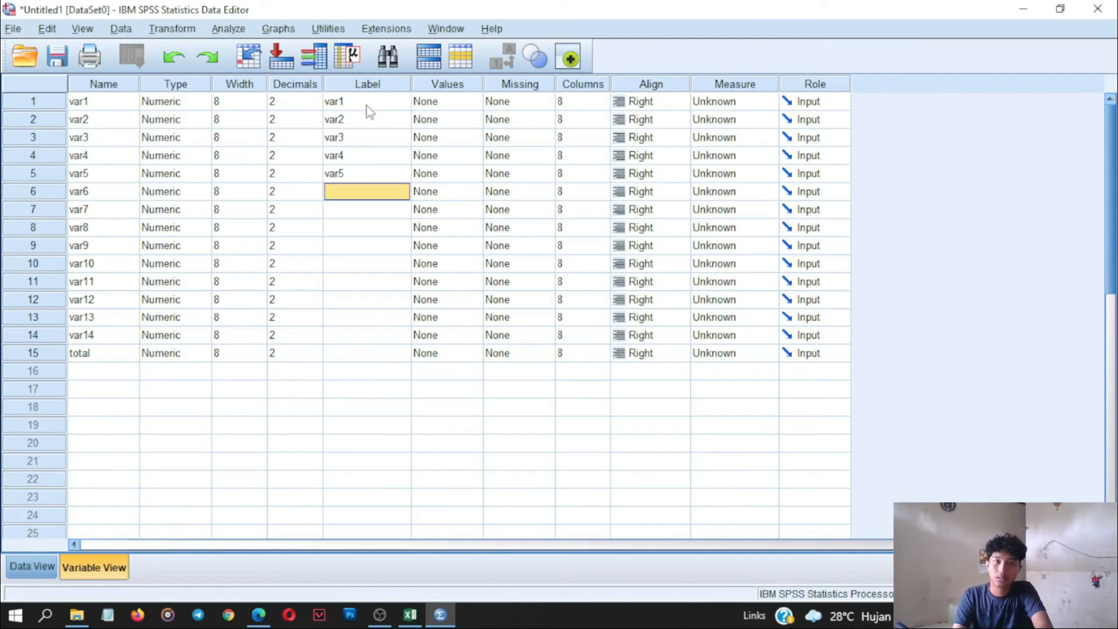
- Label variables 6 to 10 in order as var6, var7, var8, var9 and var10
{"action": "type", "text": "var6"}
{"action": "key", "text": "Return"}
{"action": "type", "text": "var7"}
{"action": "key", "text": "Return"}
{"action": "type", "text": "var8"}
{"action": "key", "text": "Return"}
{"action": "type", "text": "var9"}
{"action": "key", "text": "Return"}
{"action": "type", "text": "var"}
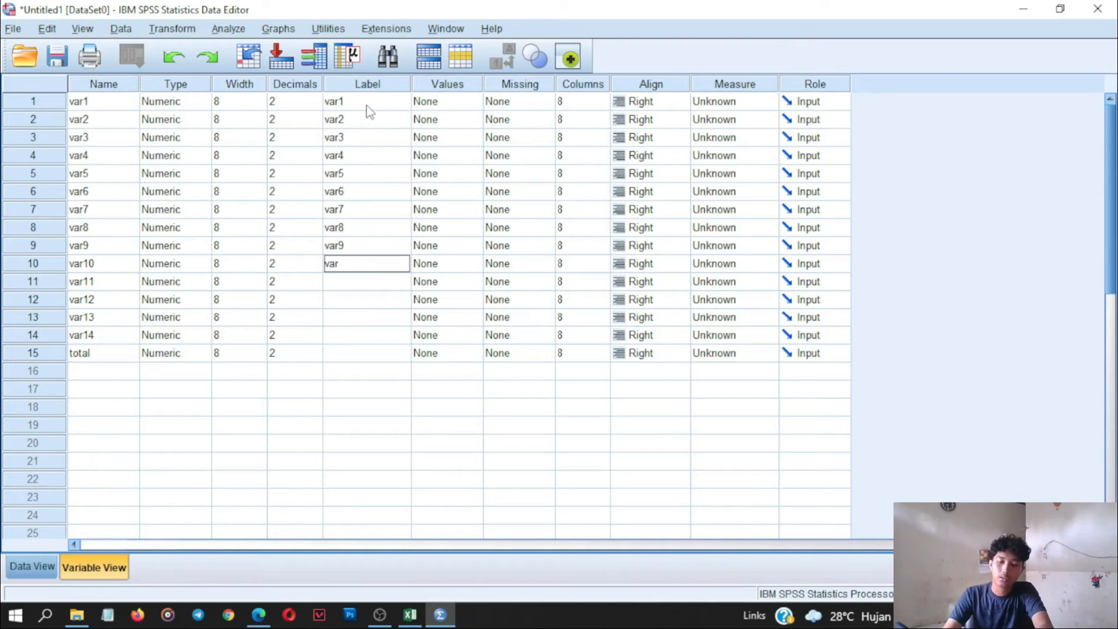
{"action": "type", "text": "10"}
{"action": "key", "text": "Return"}
- Label variables 11 to 14 as var11, var12, var13 and var14, and the fifteenth as total
{"action": "type", "text": "var11"}
{"action": "key", "text": "Return"}
{"action": "type", "text": "va"}
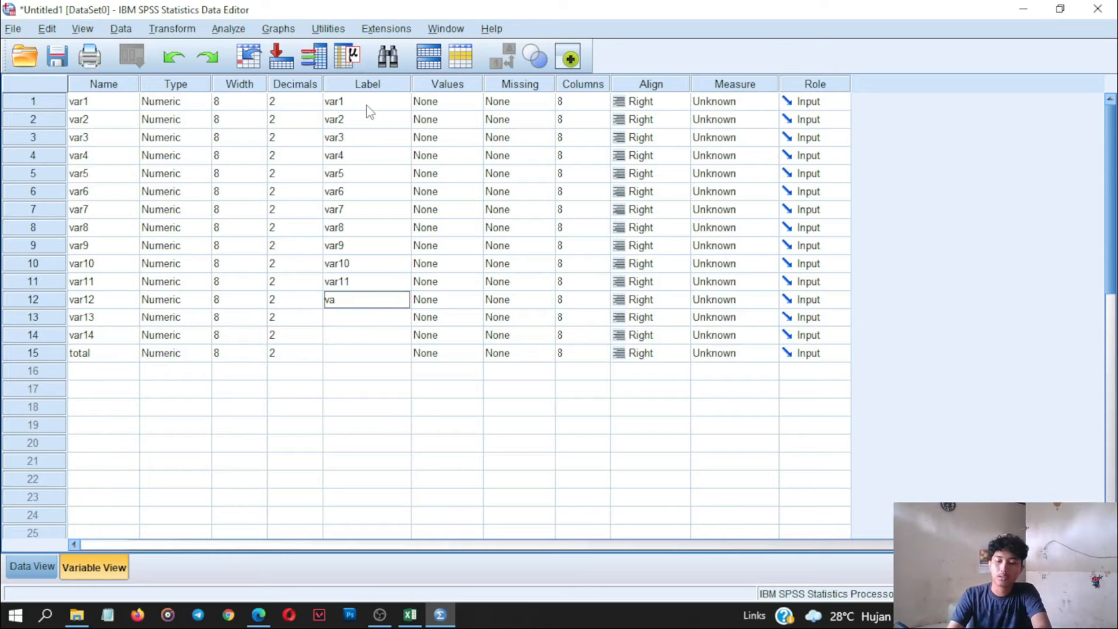
{"action": "type", "text": "r12"}
{"action": "key", "text": "Return"}
{"action": "type", "text": "var13"}
{"action": "key", "text": "Return"}
{"action": "type", "text": "var"}
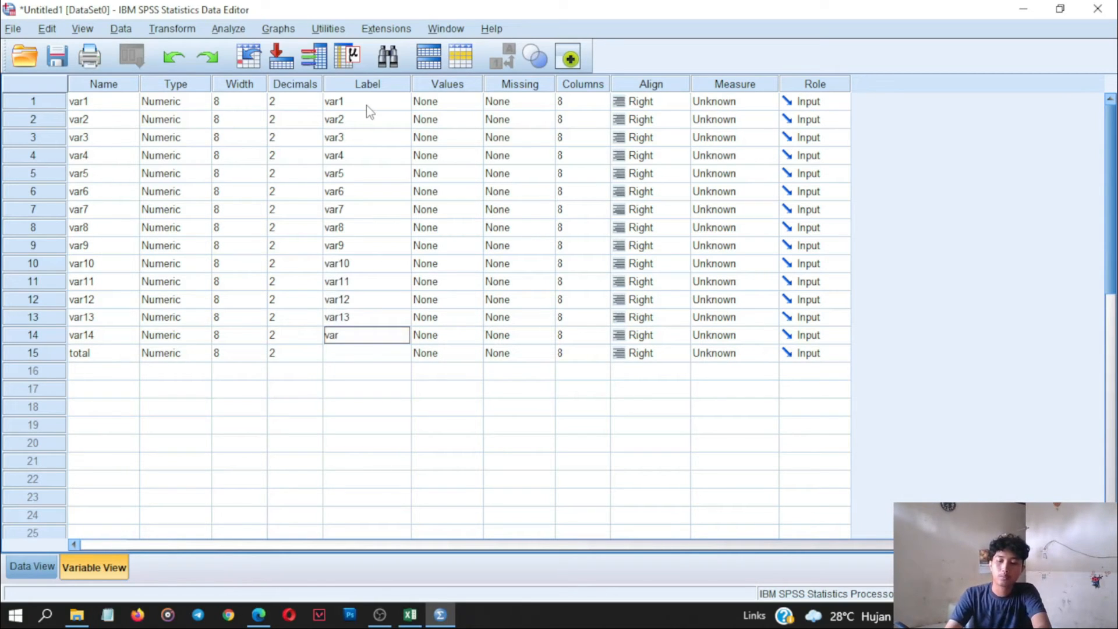
{"action": "key", "text": "Return"}
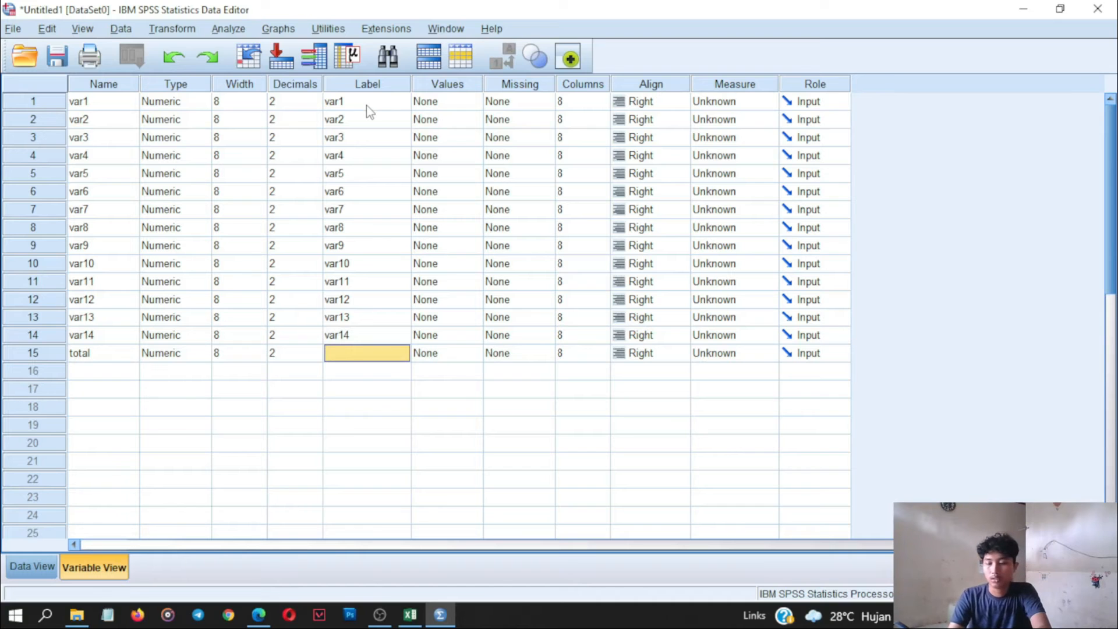
{"action": "type", "text": "total"}
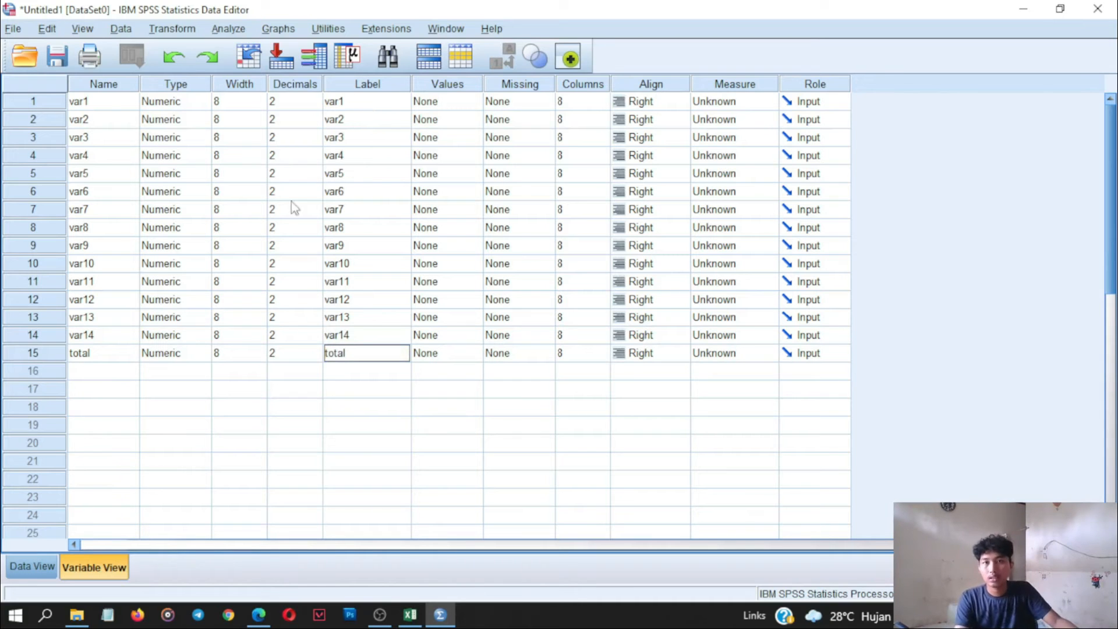
- Set the decimals of var1 to 0 and its width to 2
{"action": "left_click", "coordinate": [181, 105]}
{"action": "left_click", "coordinate": [265, 107]}
{"action": "left_click", "coordinate": [300, 100]}
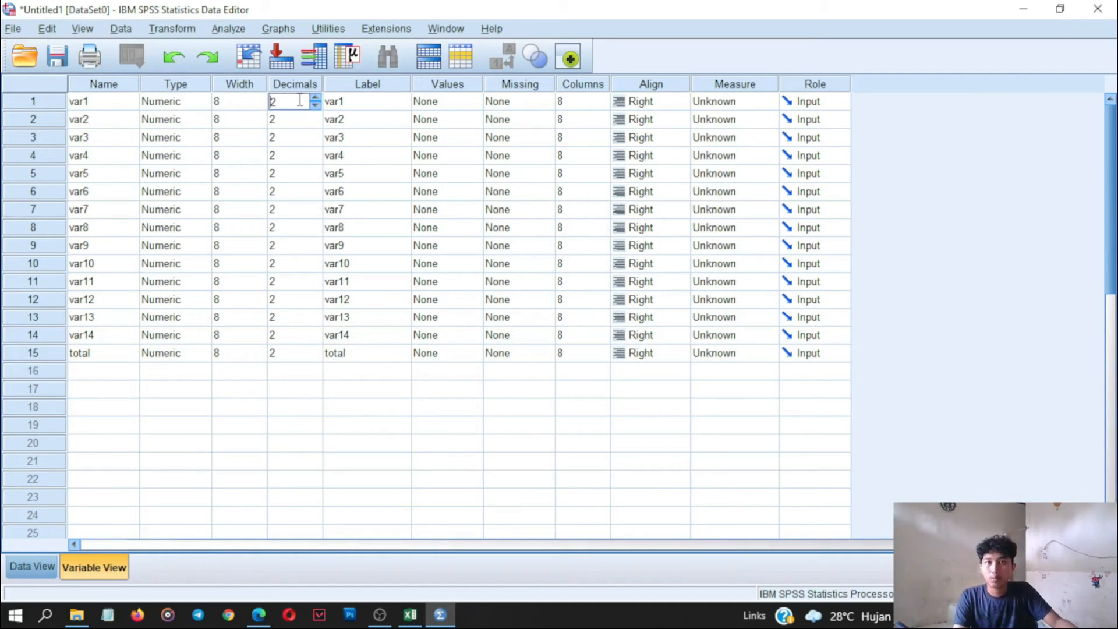
{"action": "left_click_drag", "start_coordinate": [301, 103], "coordinate": [248, 108]}
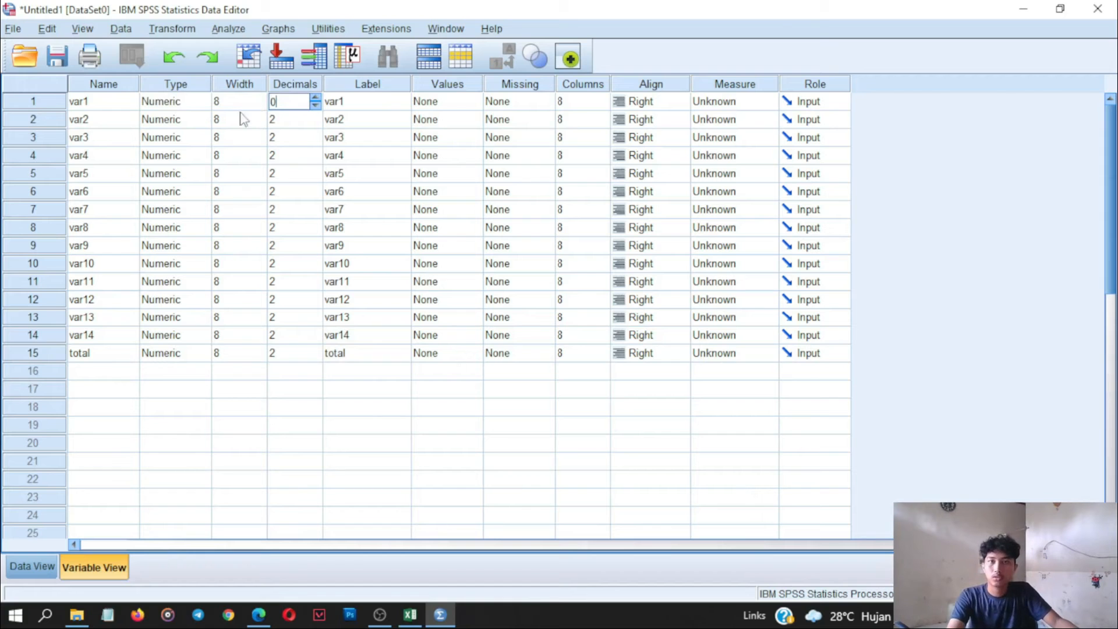
{"action": "type", "text": "0"}
{"action": "left_click", "coordinate": [233, 105]}
{"action": "type", "text": "2"}
- Try to set the width of var2 to 2 while it still has two decimals
{"action": "left_click", "coordinate": [247, 122]}
{"action": "left_click", "coordinate": [247, 136]}
{"action": "left_click", "coordinate": [257, 122]}
{"action": "type", "text": "2"}
{"action": "left_click", "coordinate": [259, 137]}
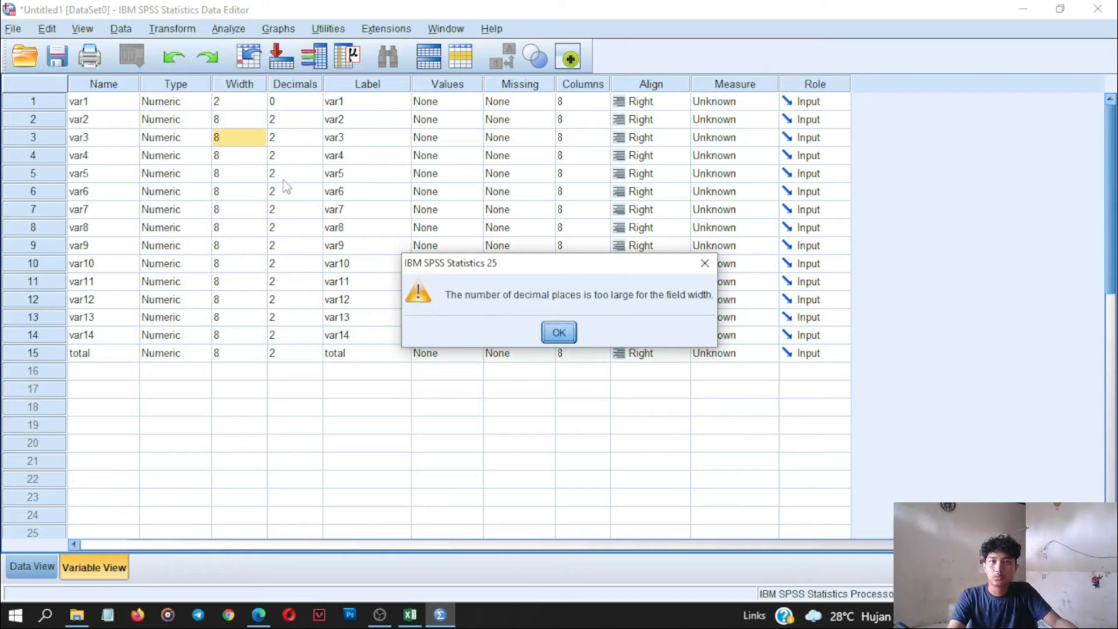
{"action": "left_click", "coordinate": [570, 336]}
{"action": "left_click", "coordinate": [261, 108]}
{"action": "left_click", "coordinate": [258, 114]}
{"action": "left_click", "coordinate": [230, 99]}
{"action": "type", "text": "2"}
{"action": "left_click", "coordinate": [216, 120]}
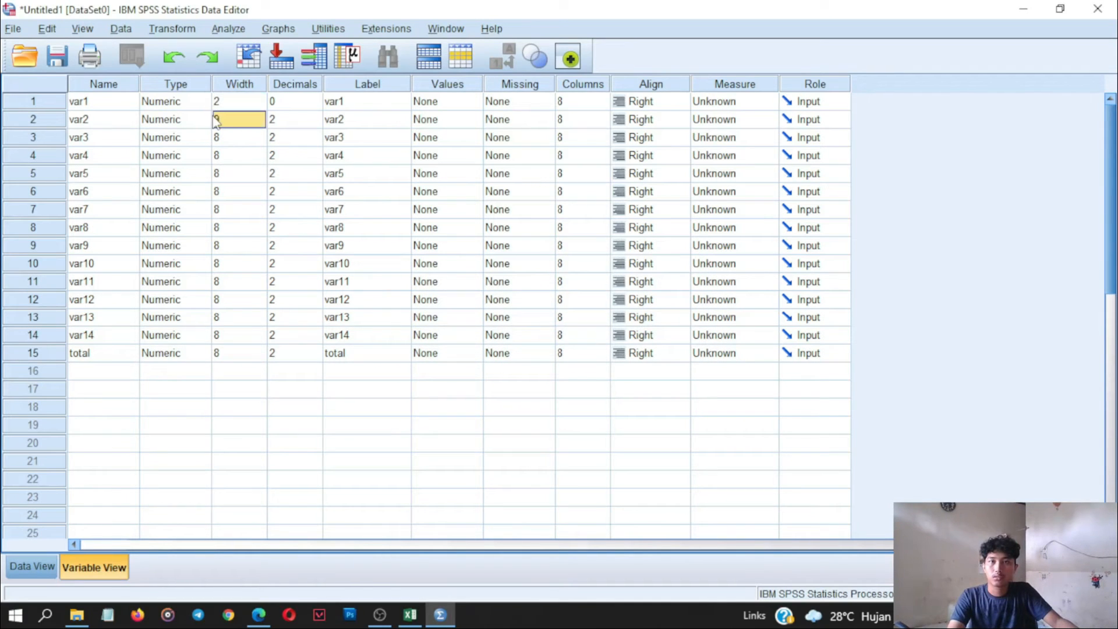
{"action": "type", "text": "2"}
{"action": "left_click", "coordinate": [233, 138]}
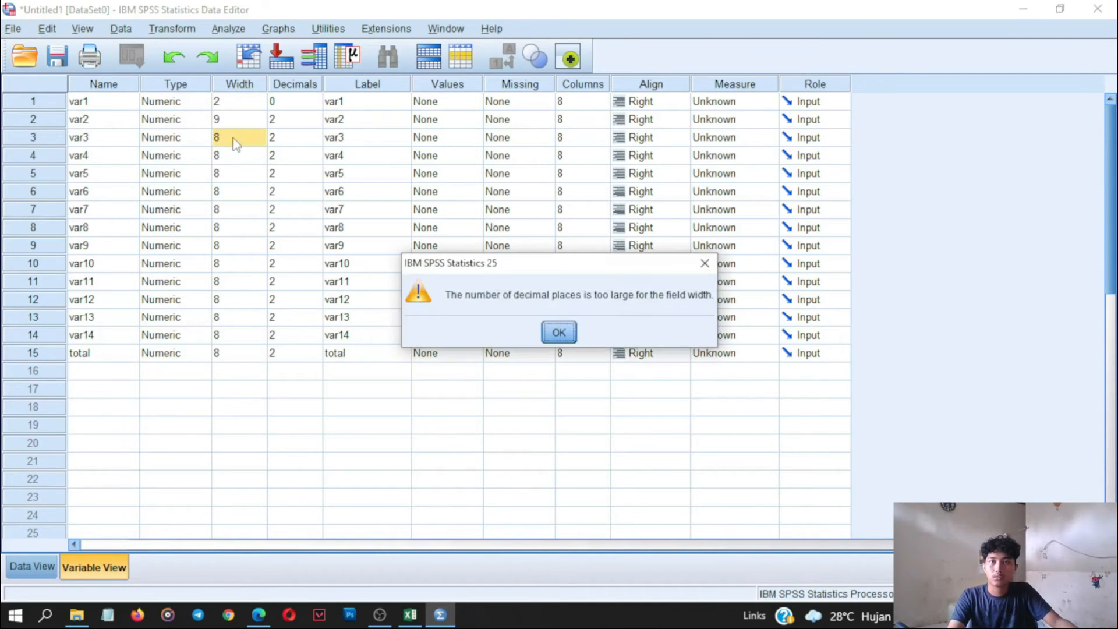
{"action": "key", "text": "Return"}
- Set the decimals of var2, var3 and var4 to 0
{"action": "left_click", "coordinate": [298, 119]}
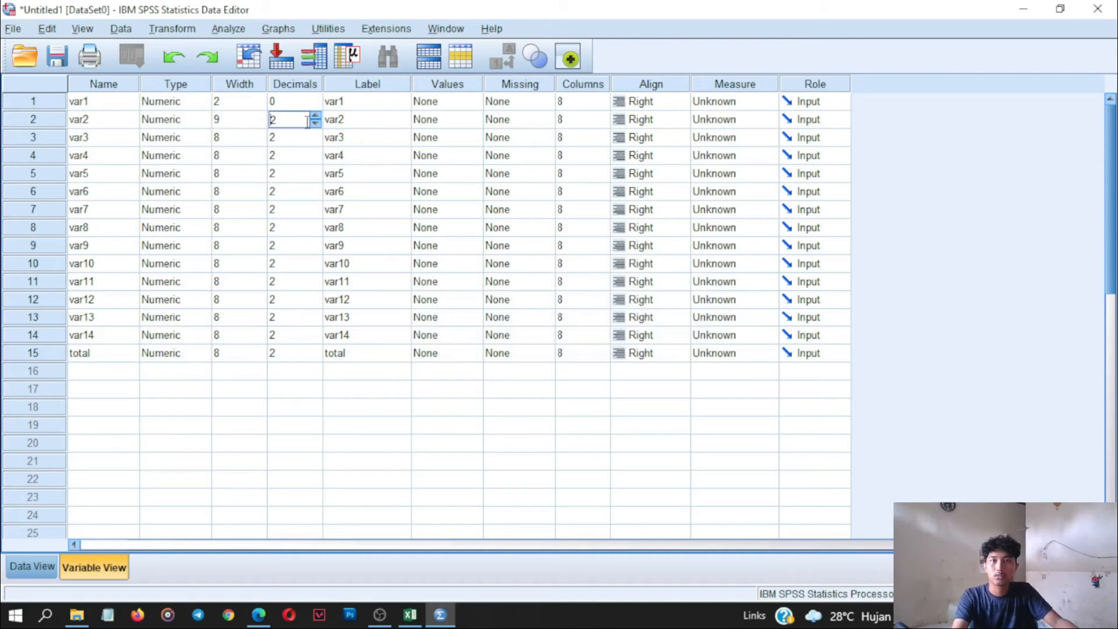
{"action": "left_click", "coordinate": [294, 138]}
{"action": "left_click", "coordinate": [315, 134]}
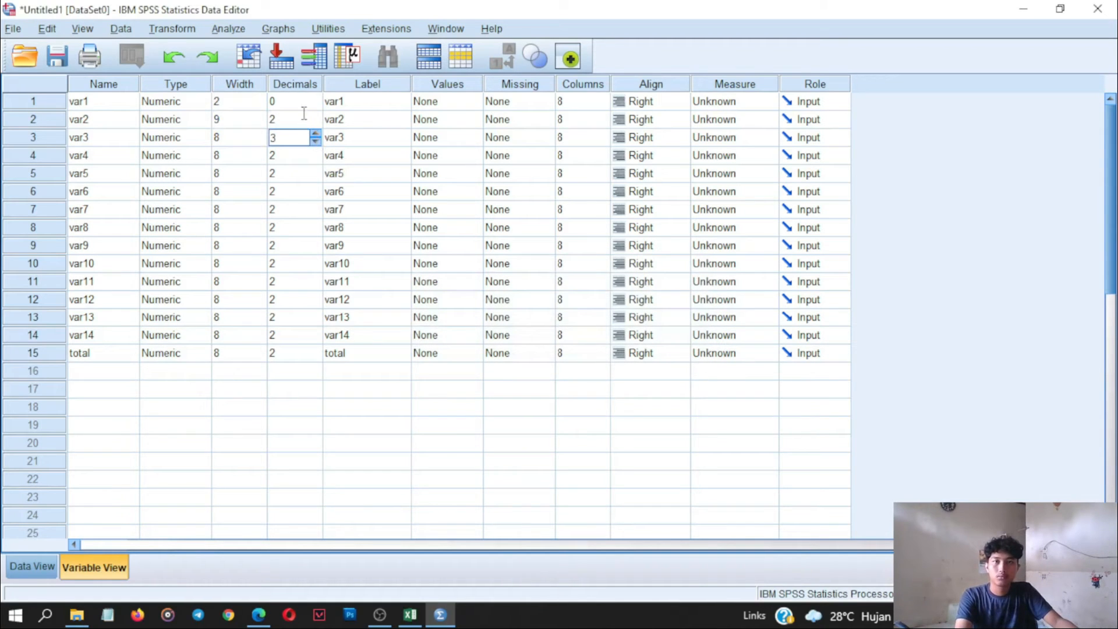
{"action": "left_click", "coordinate": [303, 114]}
{"action": "type", "text": "0"}
{"action": "left_click", "coordinate": [307, 136]}
{"action": "left_click", "coordinate": [318, 151]}
{"action": "left_click", "coordinate": [315, 134]}
{"action": "left_click", "coordinate": [285, 149]}
{"action": "left_click", "coordinate": [283, 138]}
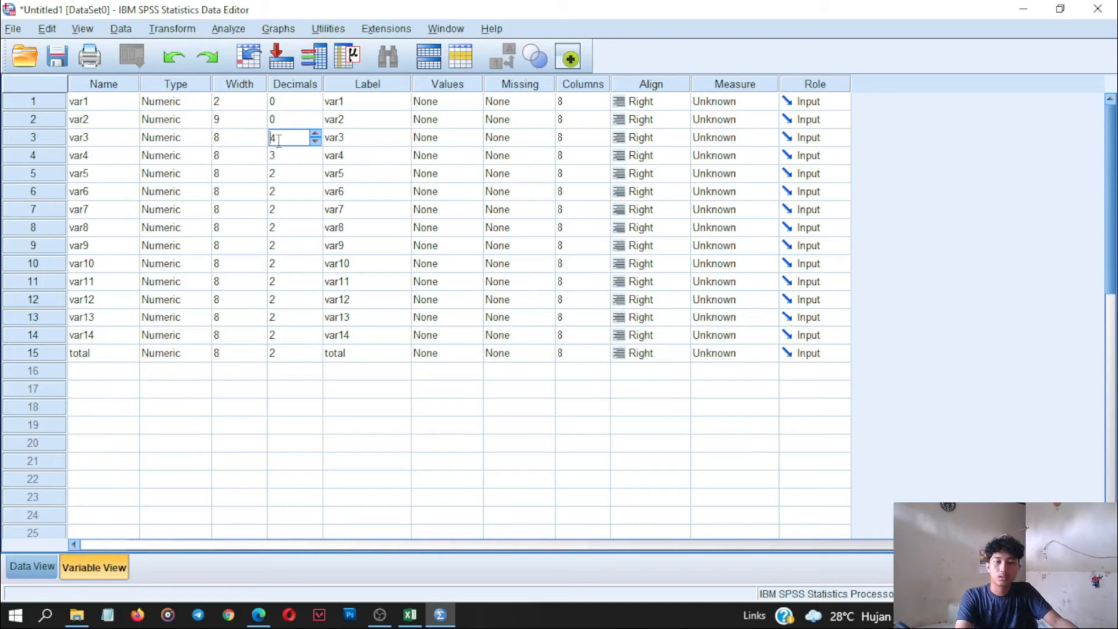
{"action": "type", "text": "00"}
- Set the decimals of var5, var6, var7, var8 and var9 to 0
{"action": "left_click", "coordinate": [290, 175]}
{"action": "left_click", "coordinate": [290, 192]}
{"action": "type", "text": "0"}
{"action": "left_click", "coordinate": [291, 209]}
{"action": "type", "text": "0"}
{"action": "left_click", "coordinate": [293, 245]}
{"action": "type", "text": "0"}
{"action": "left_click", "coordinate": [291, 227]}
{"action": "type", "text": "0"}
{"action": "left_click", "coordinate": [292, 245]}
- Set the decimals of var10 to var14 and of total to 0
{"action": "left_click", "coordinate": [292, 263]}
{"action": "type", "text": "0"}
{"action": "left_click", "coordinate": [292, 281]}
{"action": "type", "text": "0"}
{"action": "left_click", "coordinate": [290, 300]}
{"action": "type", "text": "0"}
{"action": "left_click", "coordinate": [290, 335]}
{"action": "type", "text": "0"}
{"action": "left_click", "coordinate": [290, 353]}
{"action": "type", "text": "0"}
- Set the width of each variable from var2 to var7 to 2
{"action": "left_click", "coordinate": [229, 120]}
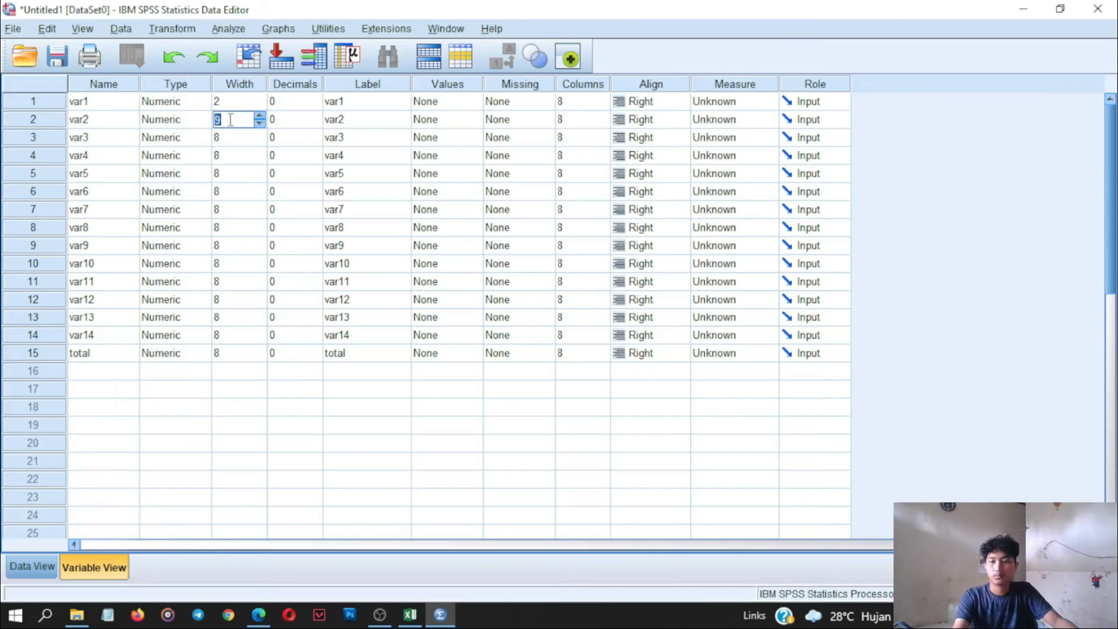
{"action": "type", "text": "2"}
{"action": "left_click", "coordinate": [232, 138]}
{"action": "type", "text": "2"}
{"action": "left_click", "coordinate": [232, 153]}
{"action": "type", "text": "2"}
{"action": "left_click", "coordinate": [234, 173]}
{"action": "type", "text": "2"}
{"action": "left_click", "coordinate": [236, 191]}
{"action": "type", "text": "2"}
{"action": "left_click", "coordinate": [238, 209]}
{"action": "type", "text": "2"}
- Set the width of var8, var9 and var10 to 2
{"action": "left_click", "coordinate": [241, 227]}
{"action": "left_click", "coordinate": [244, 245]}
{"action": "type", "text": "2"}
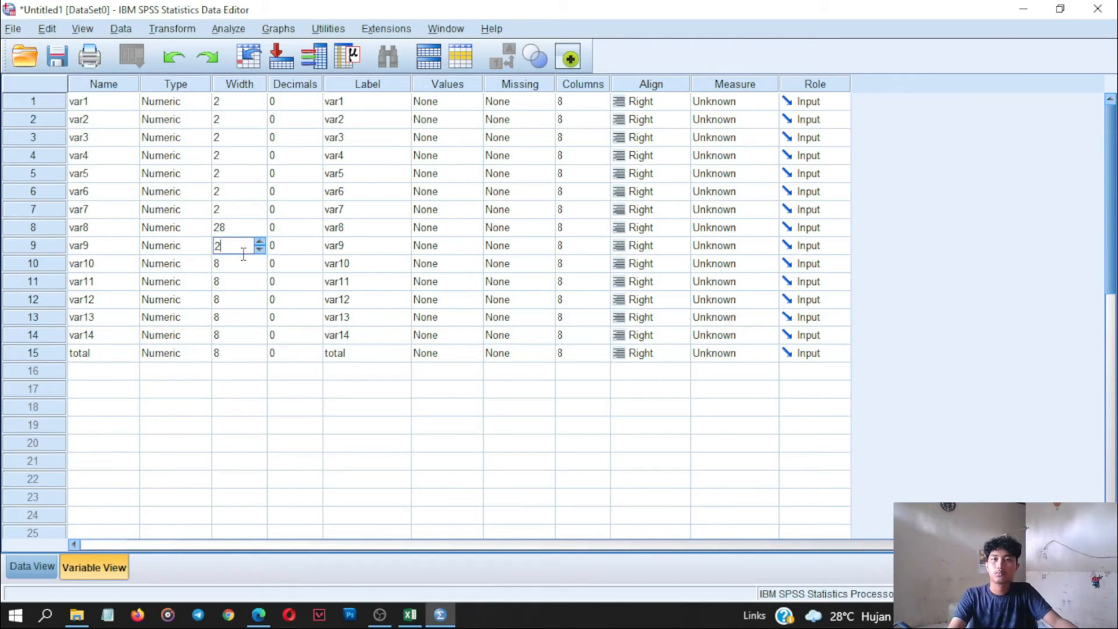
{"action": "left_click", "coordinate": [233, 228]}
{"action": "type", "text": "2"}
{"action": "left_click", "coordinate": [231, 263]}
{"action": "type", "text": "22"}
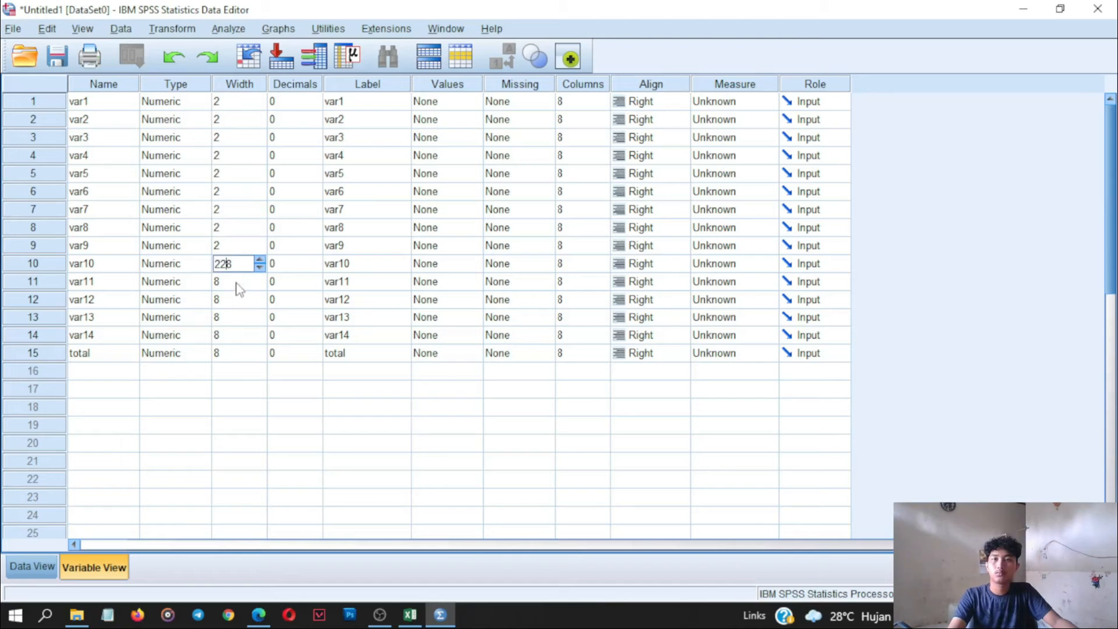
{"action": "double_click", "coordinate": [238, 257]}
{"action": "type", "text": "2"}
- Set the width of var11, var12, var13, var14 and total to 2
{"action": "left_click", "coordinate": [237, 282]}
{"action": "type", "text": "2"}
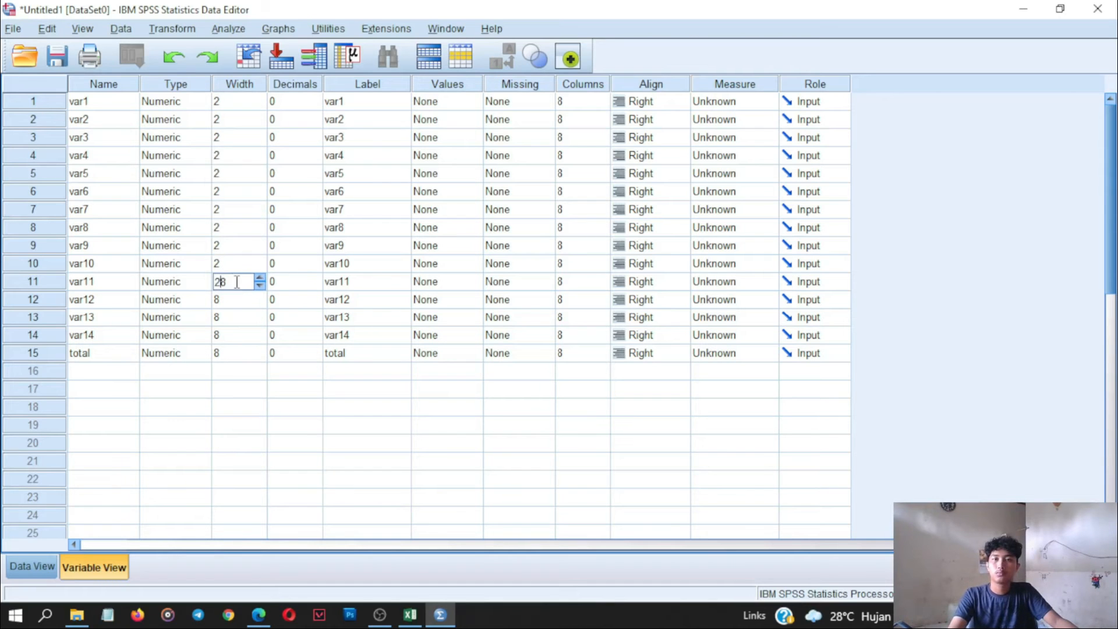
{"action": "type", "text": "2"}
{"action": "left_click", "coordinate": [237, 299]}
{"action": "type", "text": "2"}
{"action": "left_click", "coordinate": [238, 315]}
{"action": "type", "text": "2"}
{"action": "left_click", "coordinate": [237, 335]}
{"action": "type", "text": "2"}
{"action": "left_click", "coordinate": [236, 351]}
{"action": "type", "text": "2"}
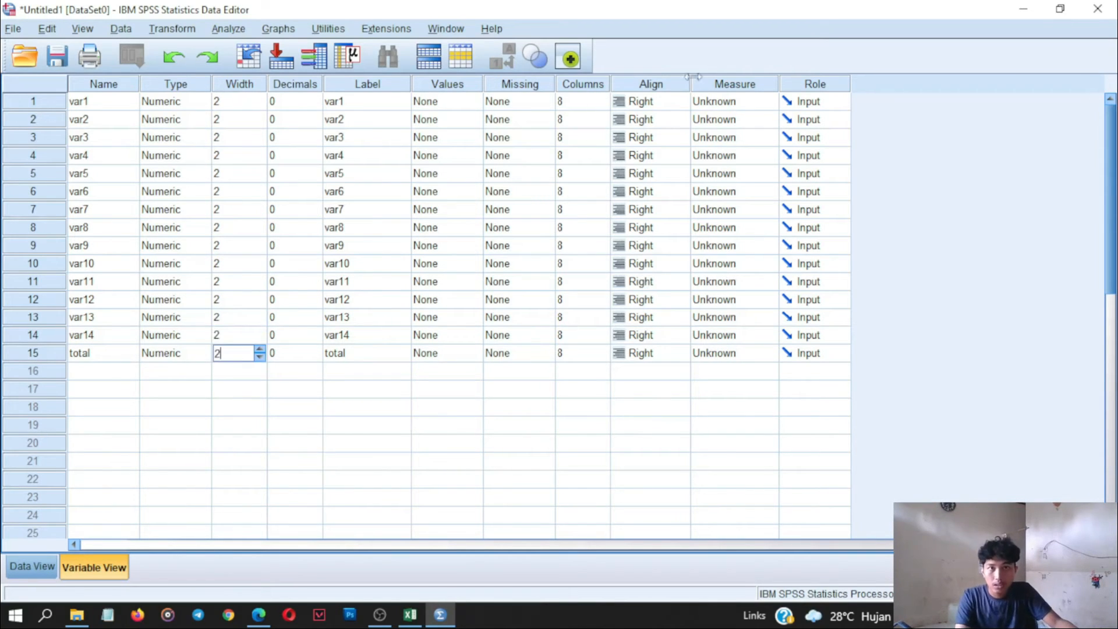
- Set the measurement level of var1 to var6 to Scale
{"action": "left_click", "coordinate": [738, 104]}
{"action": "left_click", "coordinate": [731, 116]}
{"action": "left_click", "coordinate": [723, 135]}
{"action": "left_click", "coordinate": [722, 139]}
{"action": "left_click", "coordinate": [721, 153]}
{"action": "left_click", "coordinate": [721, 158]}
{"action": "left_click", "coordinate": [722, 173]}
{"action": "left_click", "coordinate": [721, 176]}
{"action": "left_click", "coordinate": [721, 192]}
{"action": "left_click", "coordinate": [715, 192]}
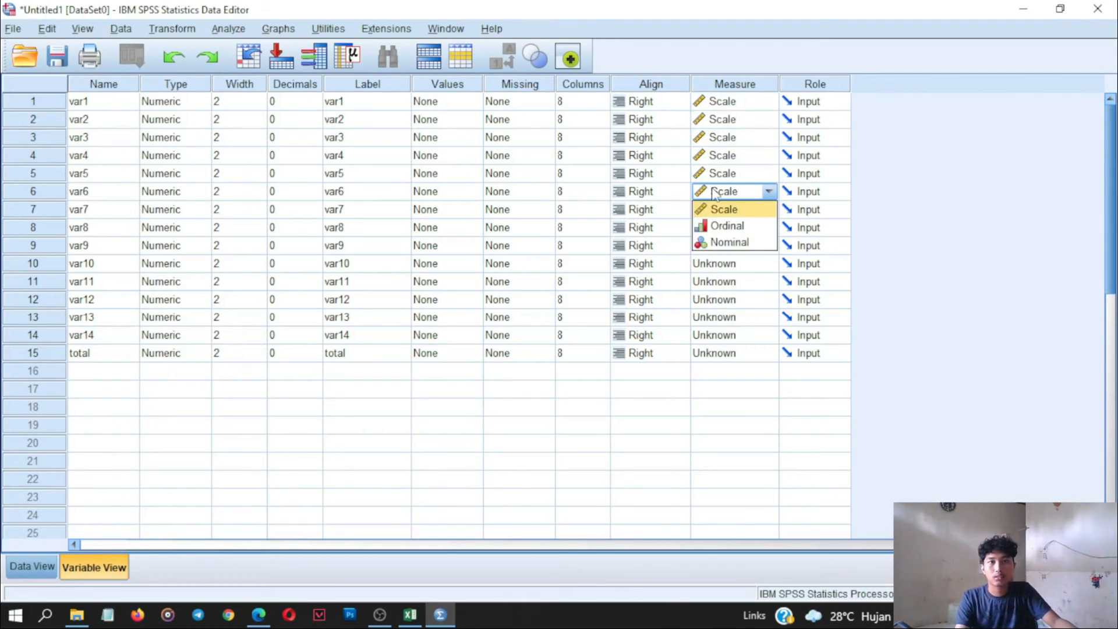
{"action": "left_click", "coordinate": [720, 209]}
- Set the measurement level of var7 to var11 to Scale
{"action": "left_click", "coordinate": [718, 233]}
{"action": "left_click", "coordinate": [720, 245]}
{"action": "left_click", "coordinate": [719, 248]}
{"action": "left_click", "coordinate": [717, 262]}
{"action": "left_click", "coordinate": [717, 263]}
{"action": "left_click", "coordinate": [721, 282]}
{"action": "left_click", "coordinate": [721, 281]}
- Set the measurement level of var12, var13, var14 and total to Scale
{"action": "left_click", "coordinate": [722, 299]}
{"action": "left_click", "coordinate": [721, 299]}
{"action": "left_click", "coordinate": [722, 317]}
{"action": "left_click", "coordinate": [722, 318]}
{"action": "left_click", "coordinate": [721, 320]}
{"action": "left_click", "coordinate": [722, 343]}
{"action": "left_click", "coordinate": [722, 345]}
{"action": "left_click", "coordinate": [723, 352]}
{"action": "left_click", "coordinate": [723, 352]}
{"action": "left_click", "coordinate": [723, 352]}
{"action": "left_click", "coordinate": [531, 426]}
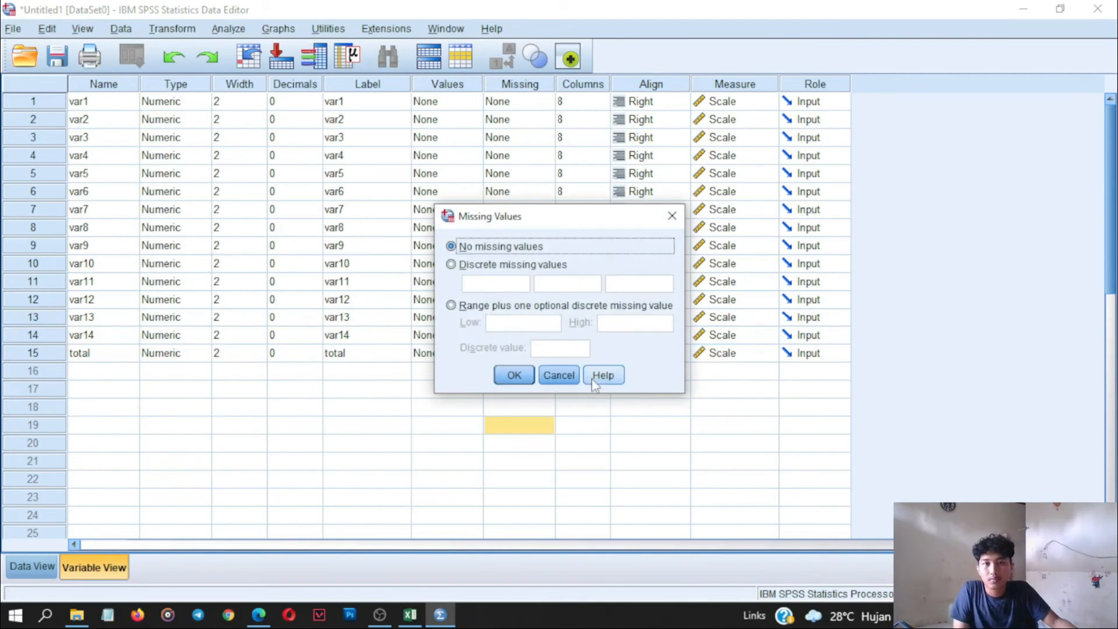
{"action": "left_click", "coordinate": [552, 376]}
{"action": "left_click", "coordinate": [573, 388]}
{"action": "left_click", "coordinate": [546, 431]}
- Return to the data values and open the Bivariate Correlations analysis
{"action": "left_click", "coordinate": [43, 564]}
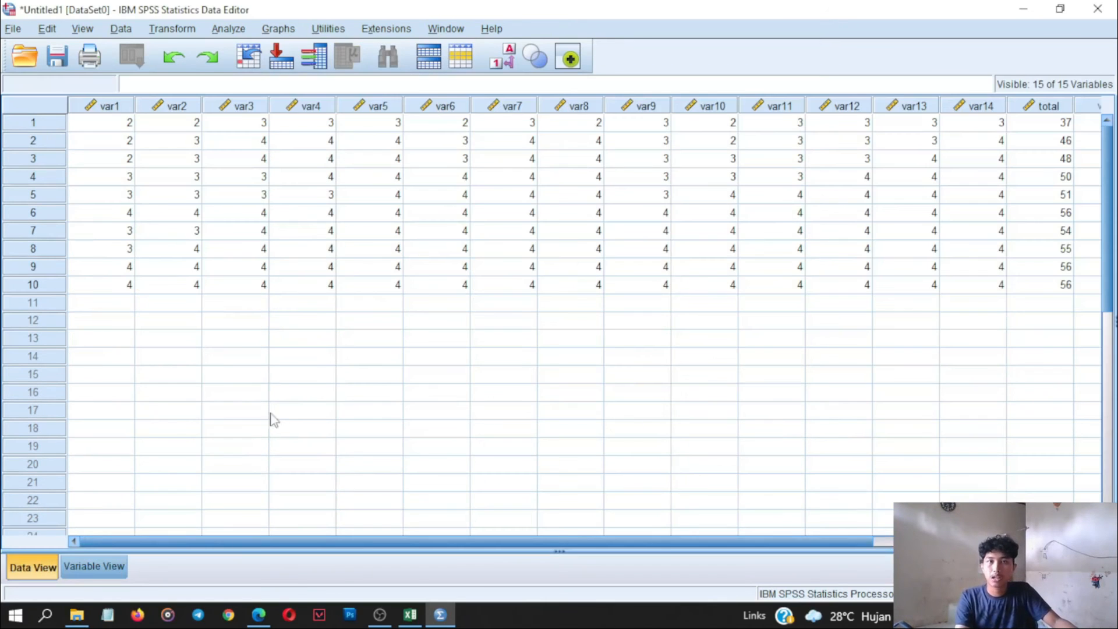
{"action": "left_click_drag", "start_coordinate": [454, 536], "coordinate": [385, 545]}
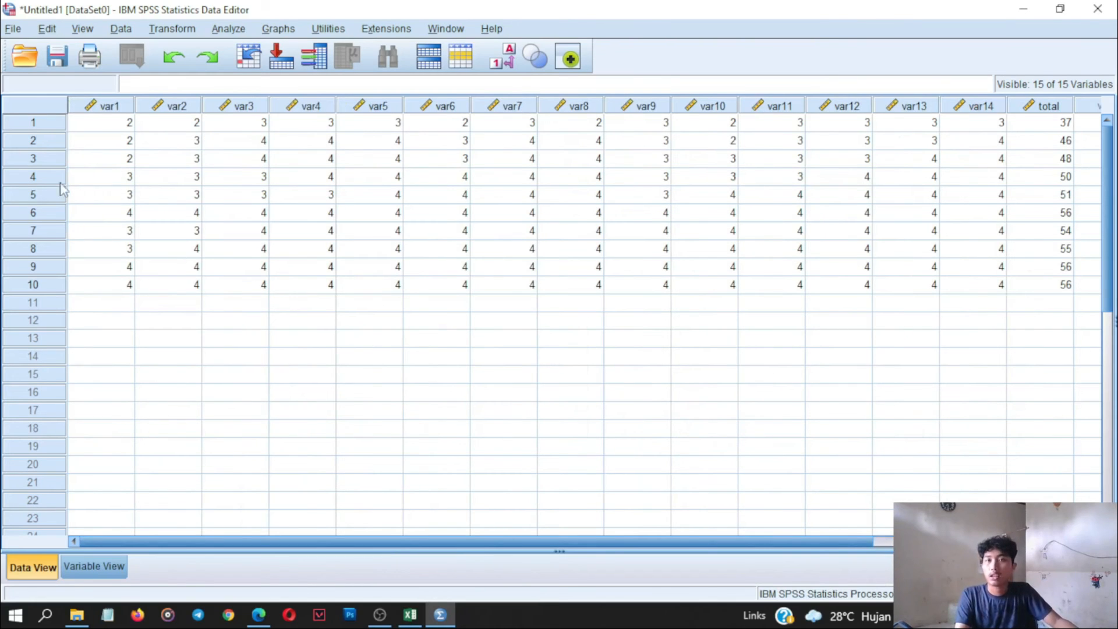
{"action": "left_click", "coordinate": [224, 29]}
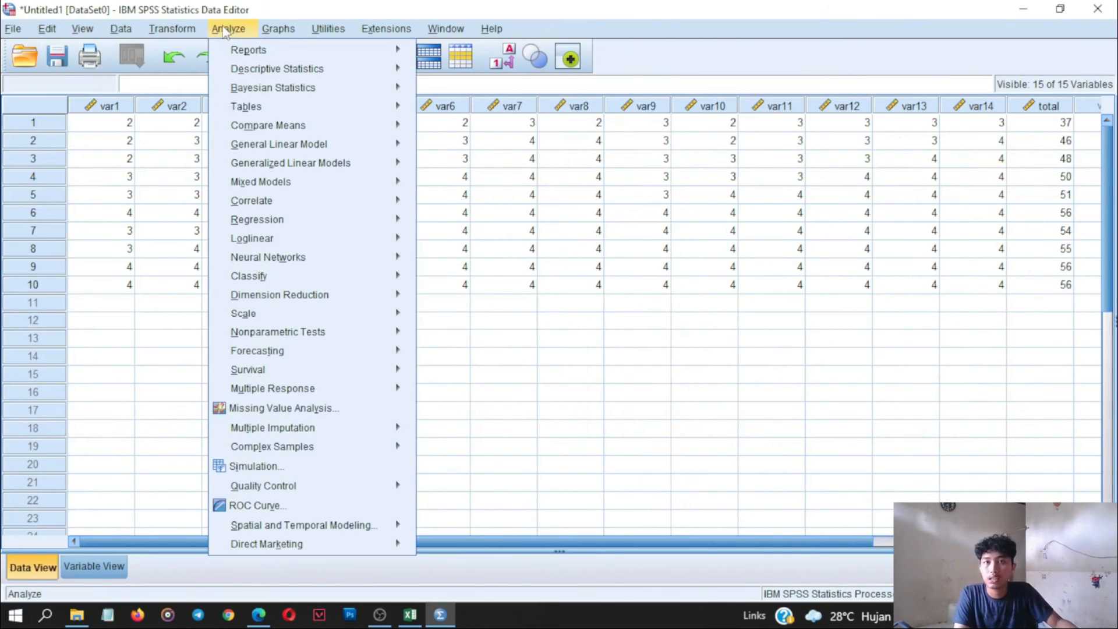
{"action": "mouse_move", "coordinate": [309, 198]}
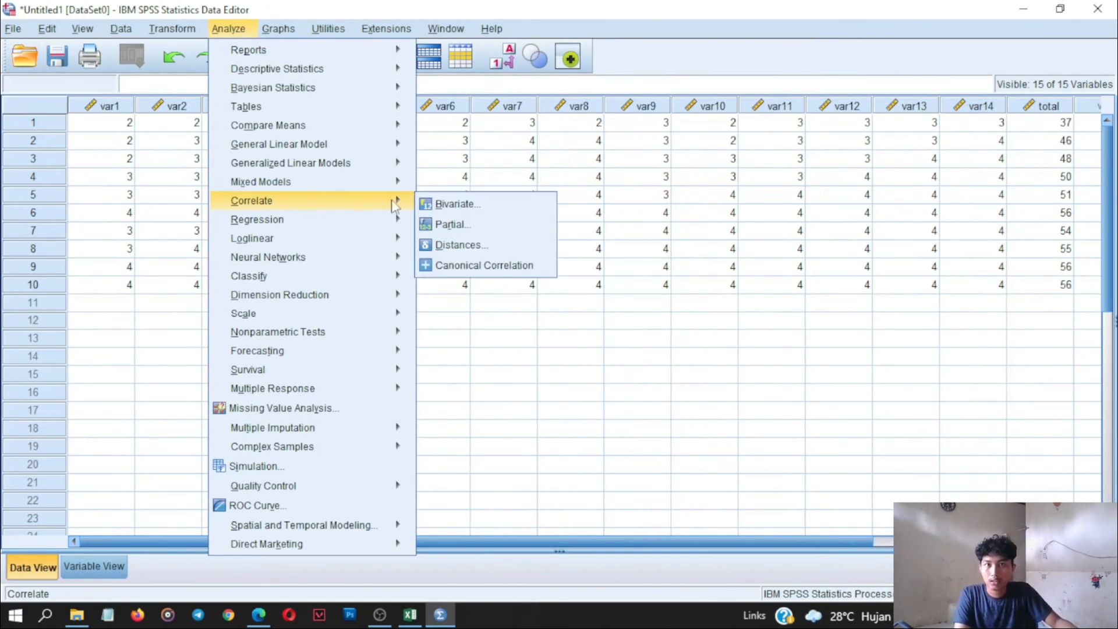
{"action": "left_click", "coordinate": [430, 204]}
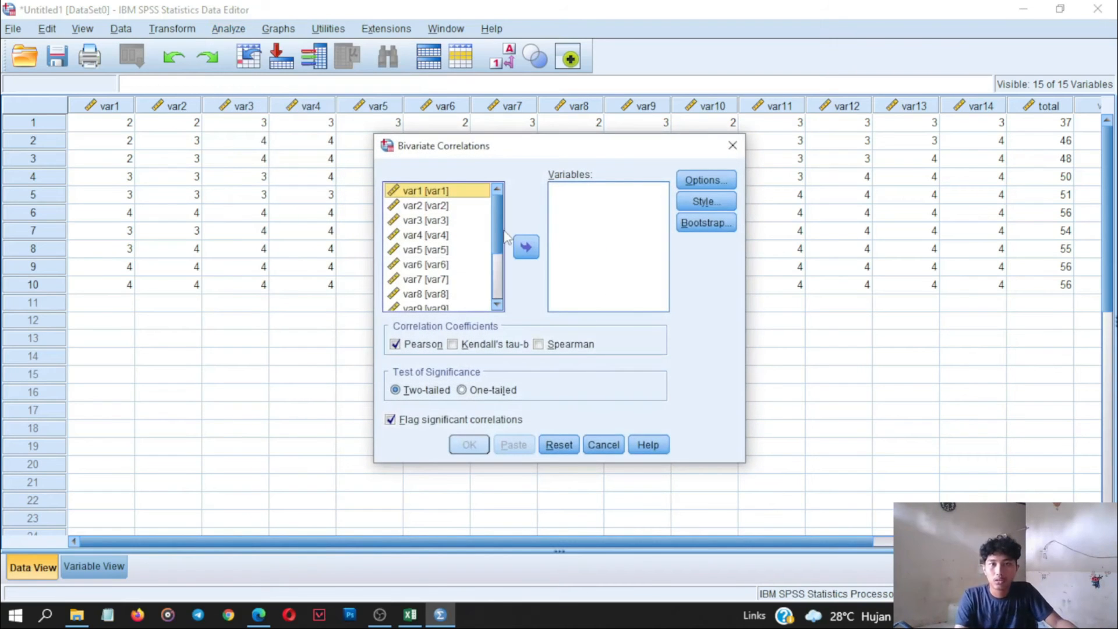
- Run a two-tailed Pearson correlation on var1 through var14 and total, flagging significant correlations
{"action": "scroll", "coordinate": [482, 243], "scroll_direction": "down", "scroll_amount": 2}
{"action": "scroll", "coordinate": [474, 229], "scroll_direction": "up", "scroll_amount": 2}
{"action": "scroll", "coordinate": [464, 224], "scroll_direction": "down", "scroll_amount": 2}
{"action": "scroll", "coordinate": [463, 224], "scroll_direction": "up", "scroll_amount": 2}
{"action": "left_click", "coordinate": [442, 187]}
{"action": "scroll", "coordinate": [457, 245], "scroll_direction": "down", "scroll_amount": 2}
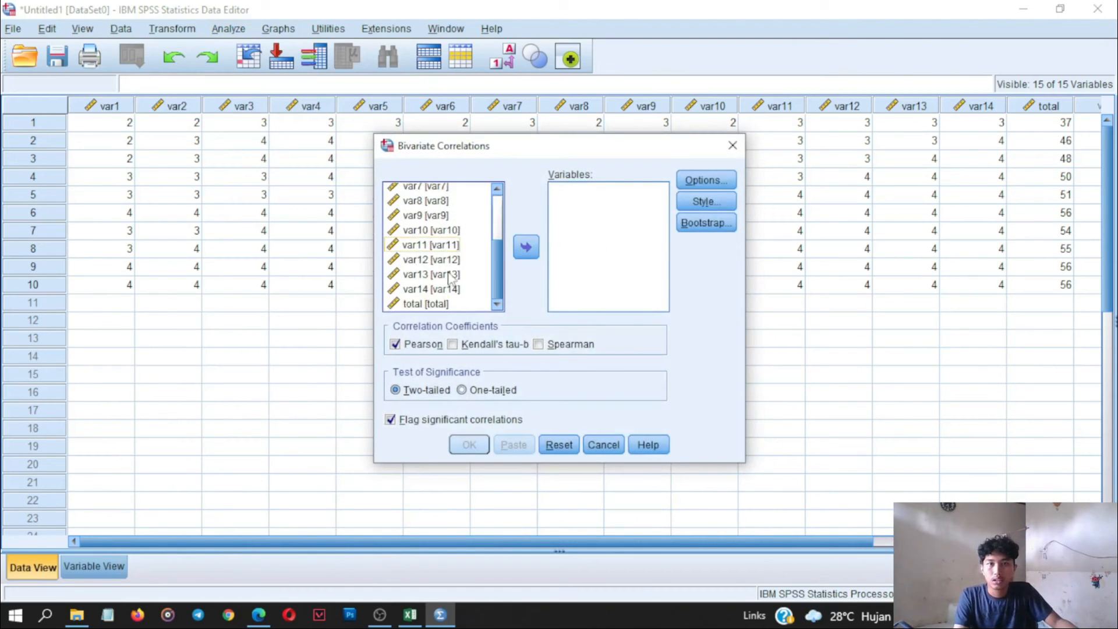
{"action": "left_click", "coordinate": [435, 304], "text": "shift"}
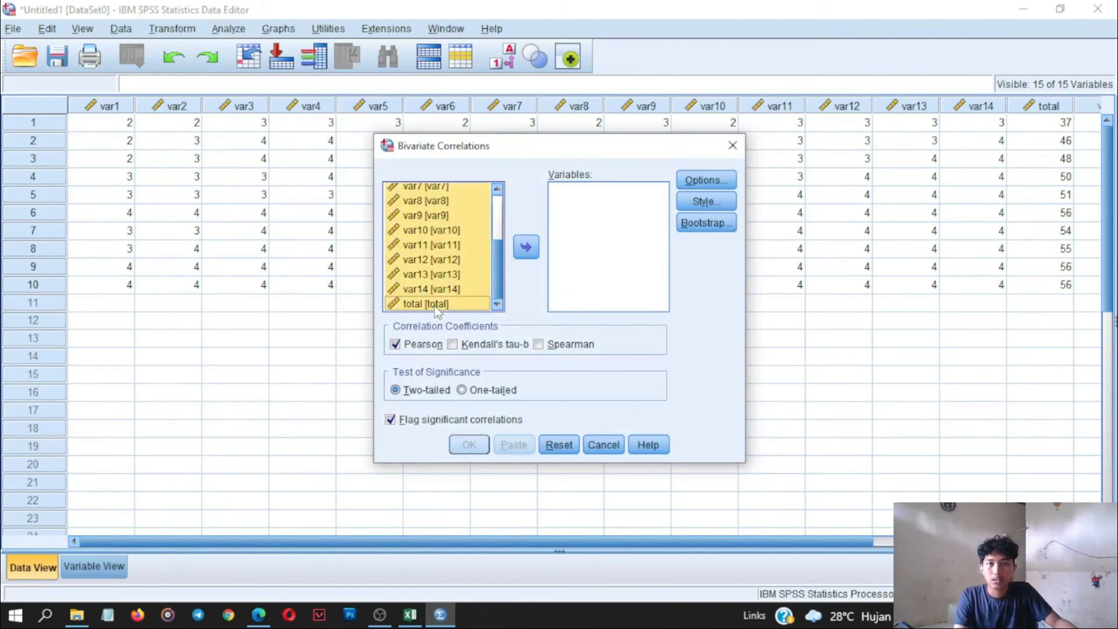
{"action": "left_click", "coordinate": [526, 247]}
{"action": "left_click", "coordinate": [469, 445]}
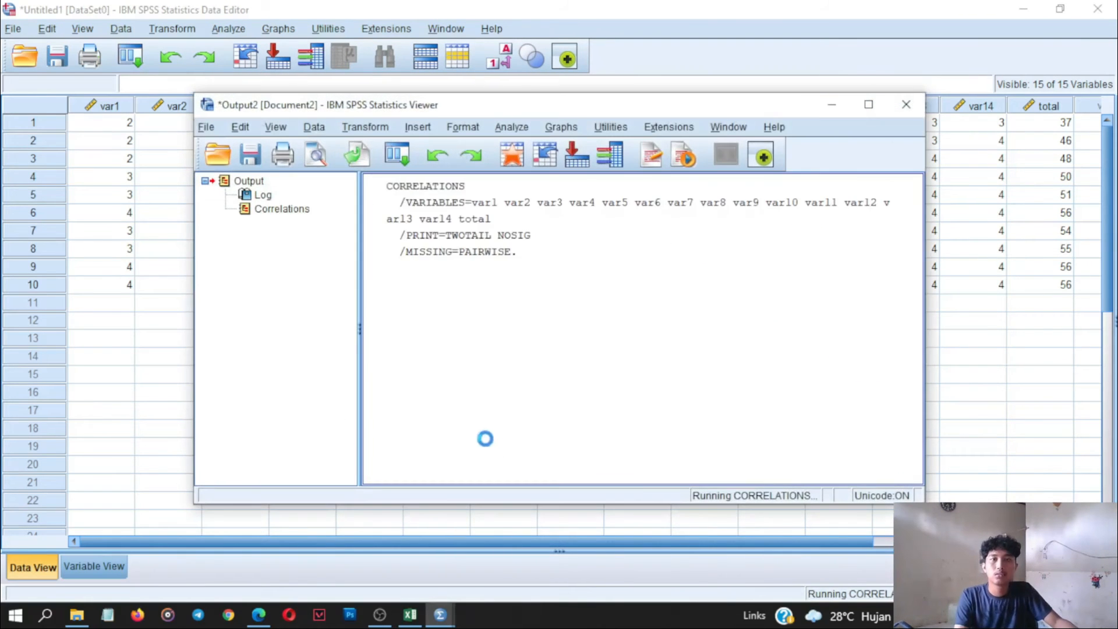
- Maximize the output viewer and examine the Correlations table, including its total row and column
{"action": "scroll", "coordinate": [576, 289], "scroll_direction": "down", "scroll_amount": 3}
{"action": "left_click", "coordinate": [869, 104]}
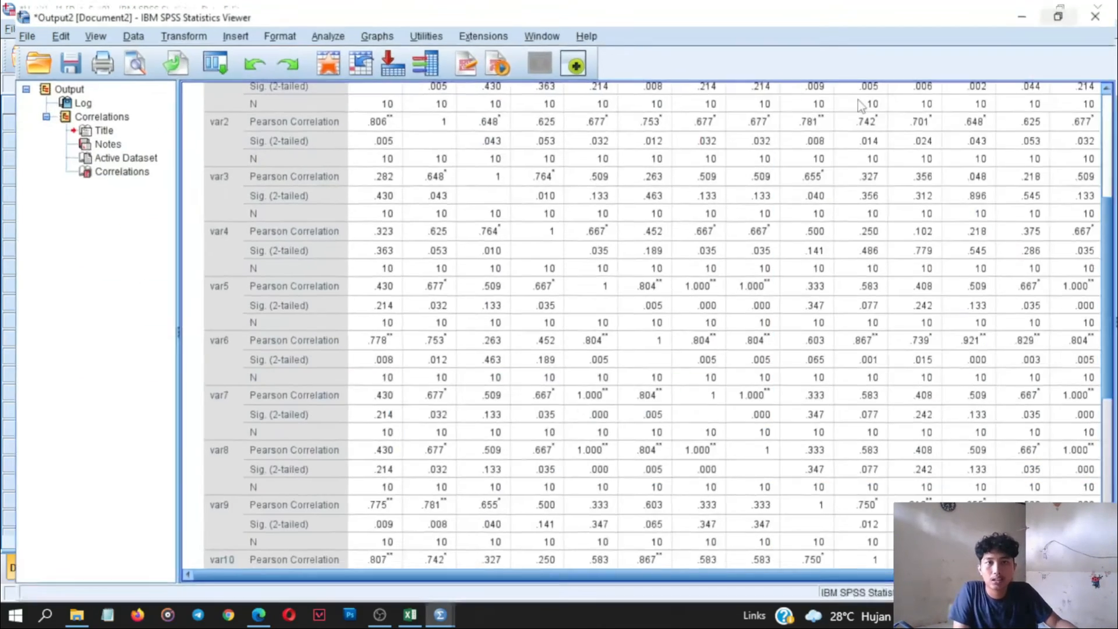
{"action": "scroll", "coordinate": [517, 315], "scroll_direction": "down", "scroll_amount": 10}
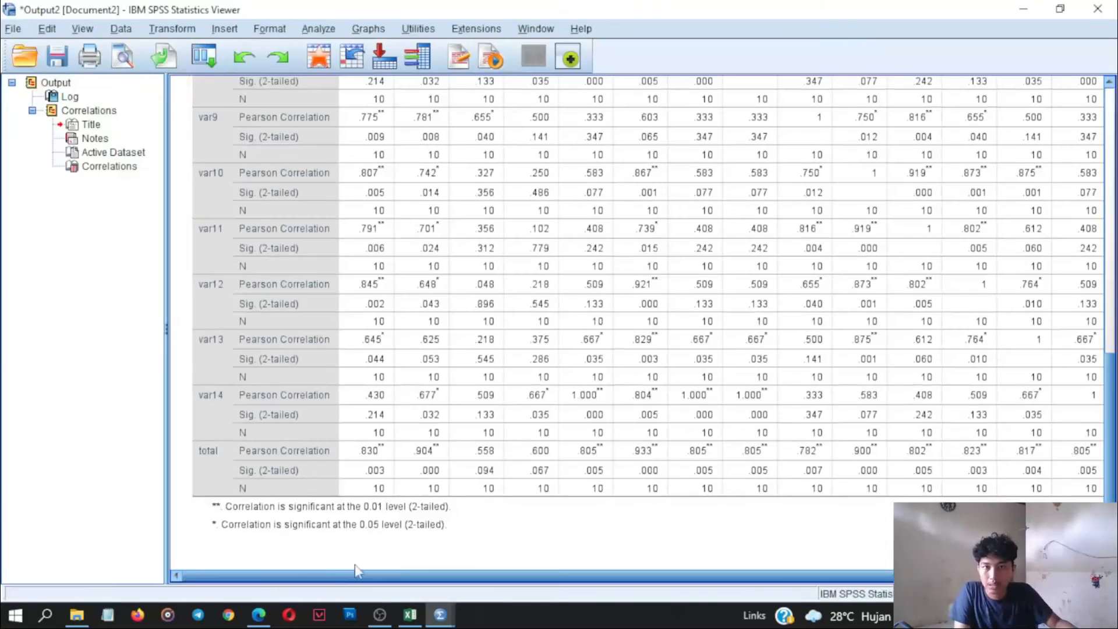
{"action": "scroll", "coordinate": [374, 576], "scroll_direction": "right", "scroll_amount": 3}
{"action": "scroll", "coordinate": [623, 529], "scroll_direction": "up", "scroll_amount": 10}
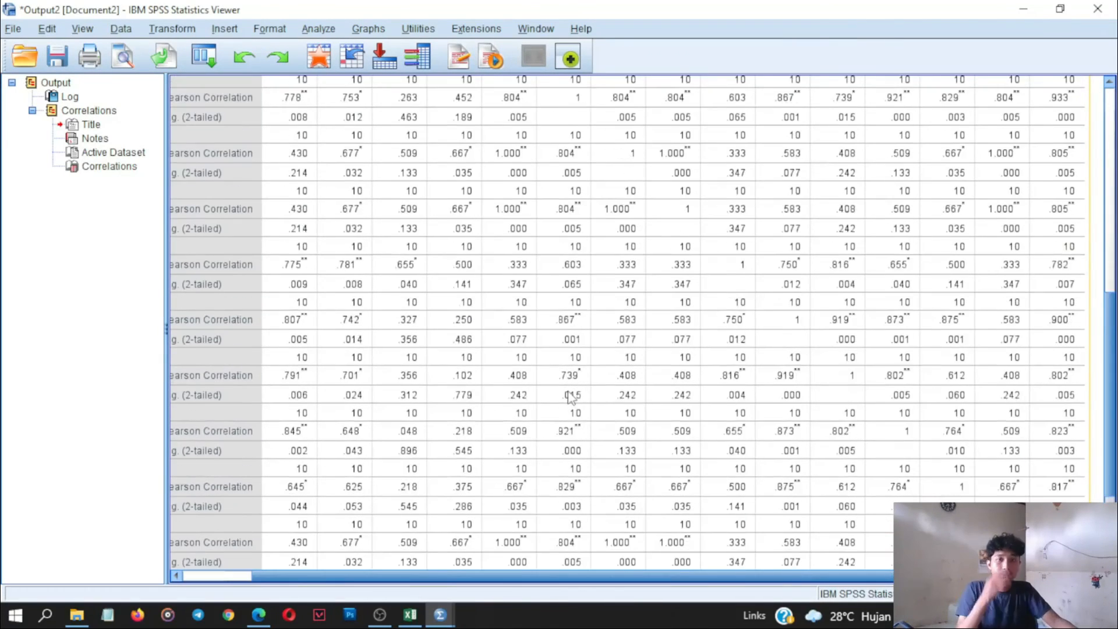
{"action": "scroll", "coordinate": [528, 298], "scroll_direction": "down", "scroll_amount": 10}
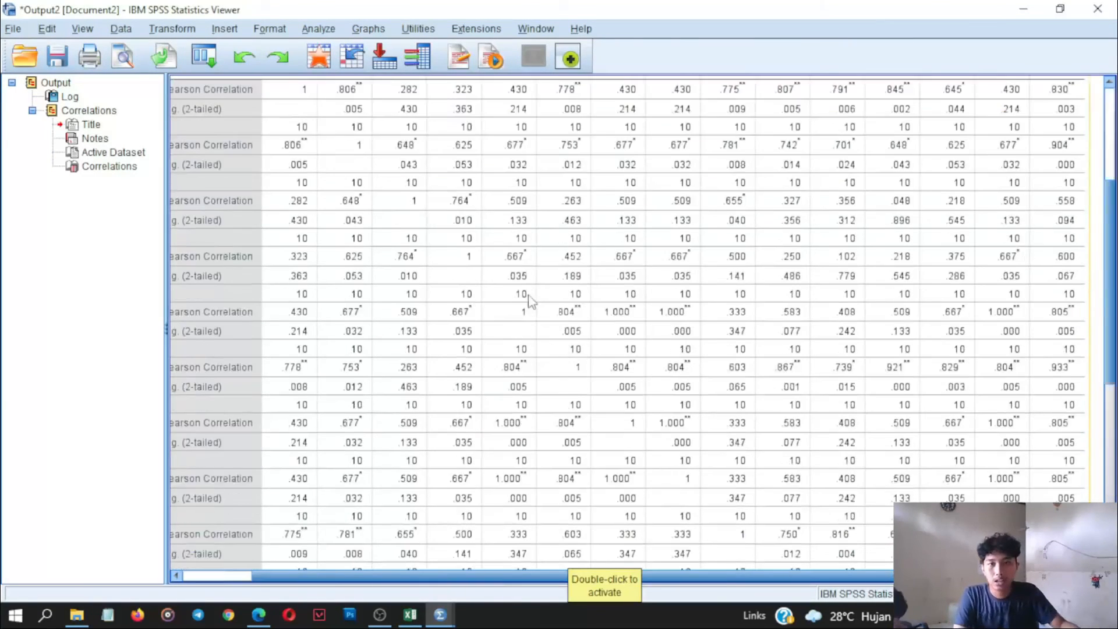
{"action": "right_click", "coordinate": [357, 276]}
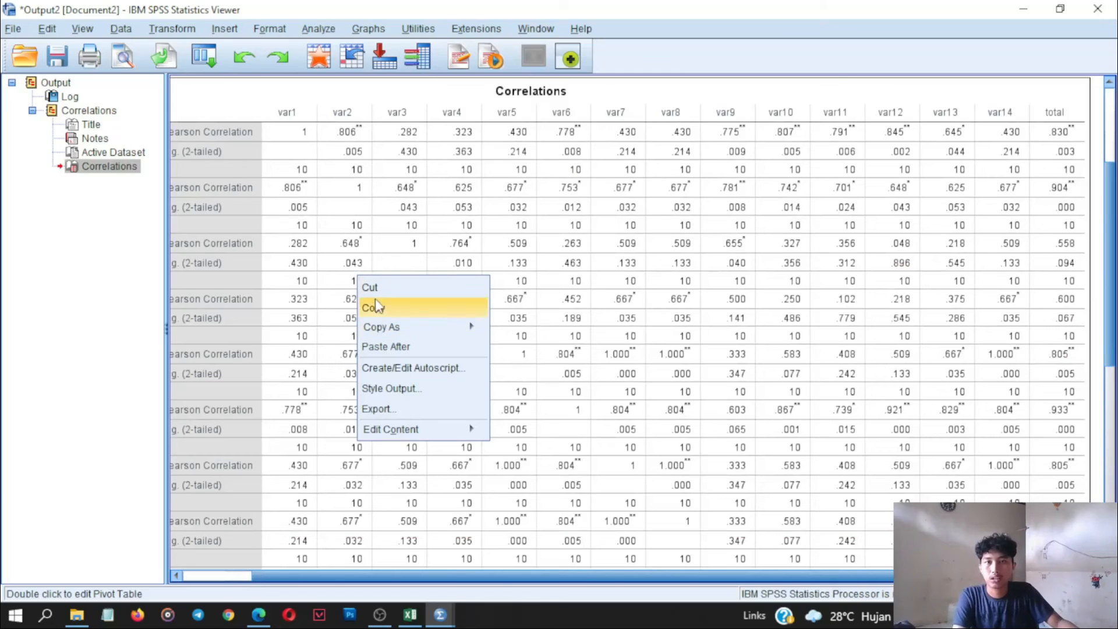
- Switch to the Excel workbook and bring up the kepemimpinan 1 score table on Sheet1
{"action": "left_click", "coordinate": [410, 615]}
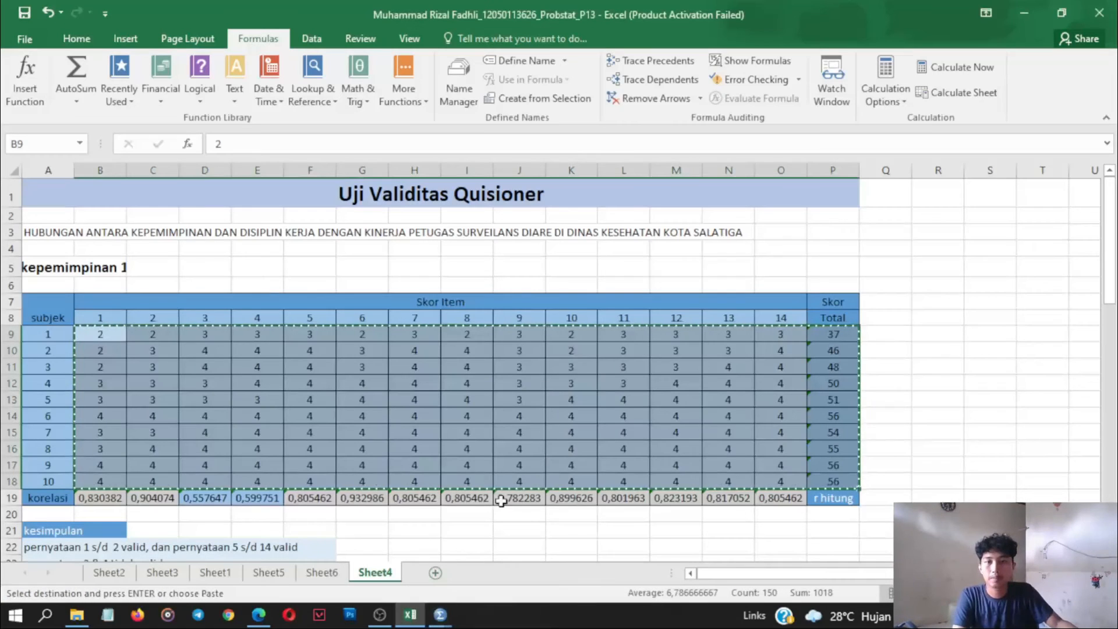
{"action": "left_click", "coordinate": [728, 530]}
{"action": "left_click", "coordinate": [560, 329]}
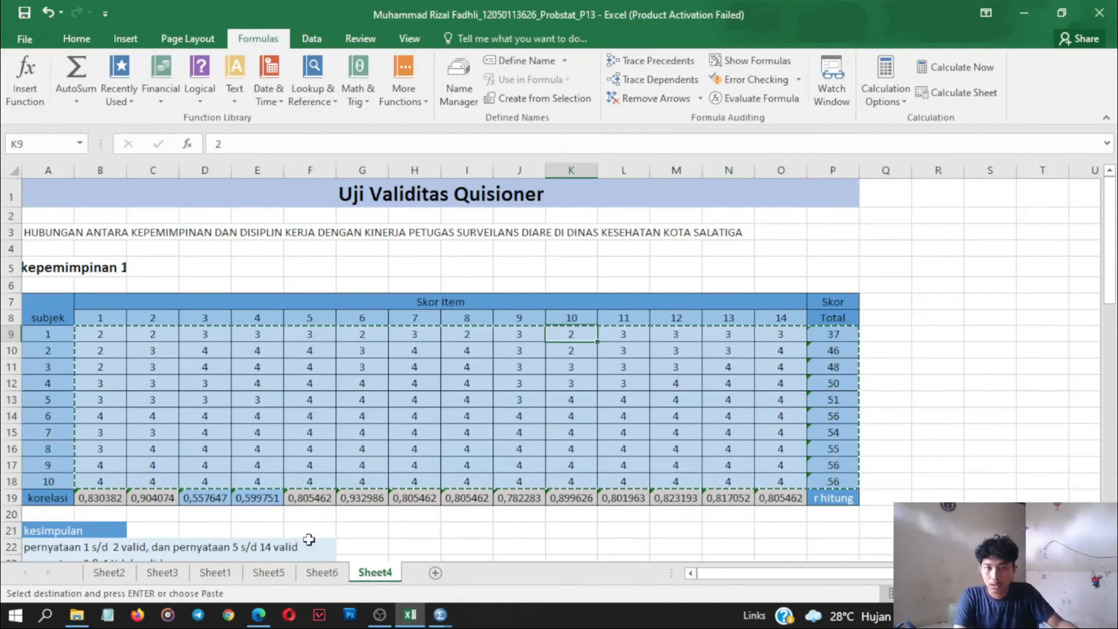
{"action": "left_click", "coordinate": [214, 572]}
{"action": "scroll", "coordinate": [553, 338], "scroll_direction": "up", "scroll_amount": 15}
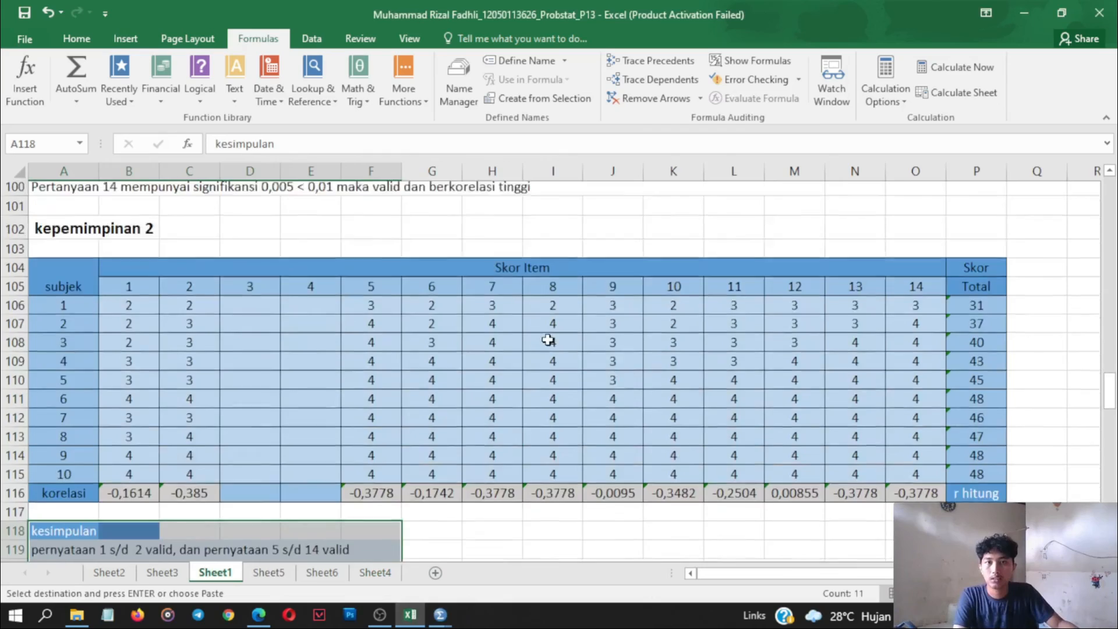
{"action": "scroll", "coordinate": [546, 339], "scroll_direction": "up", "scroll_amount": 11}
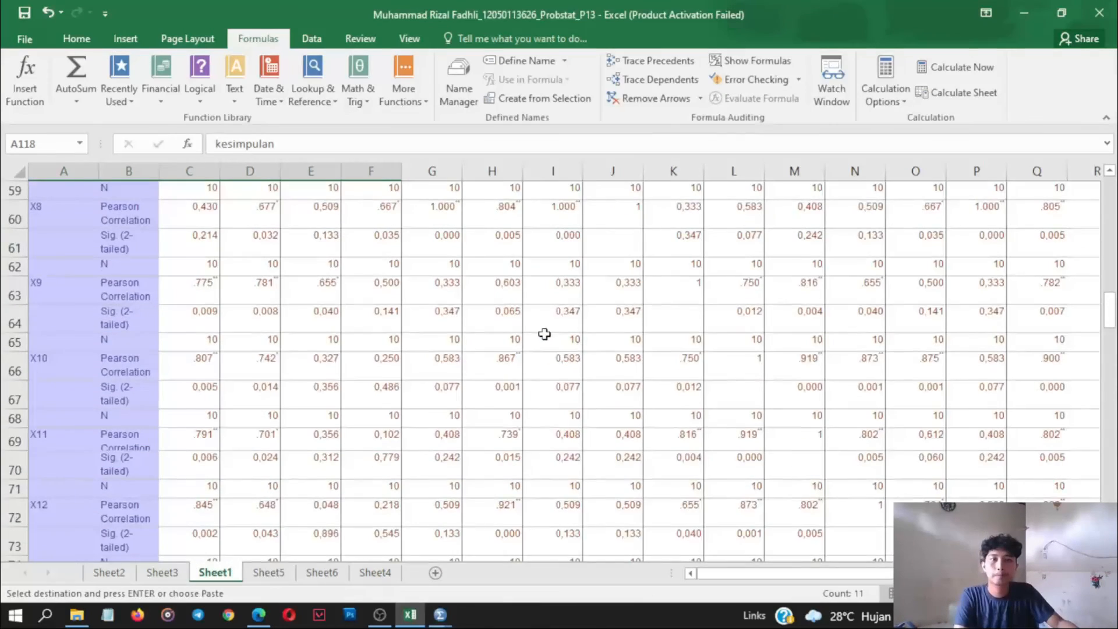
{"action": "scroll", "coordinate": [525, 322], "scroll_direction": "up", "scroll_amount": 8}
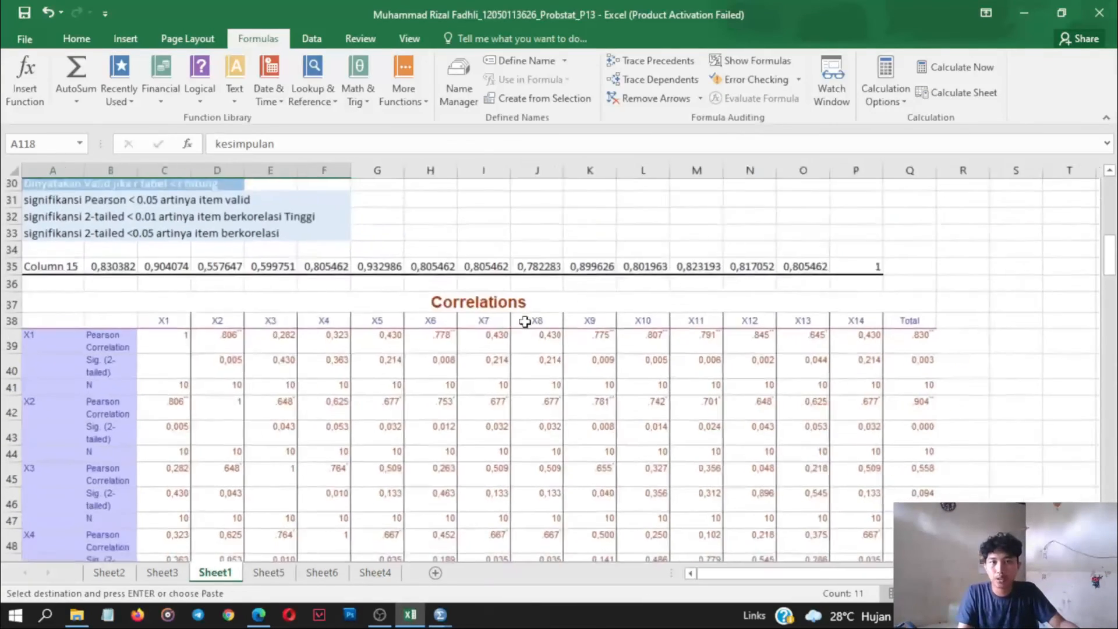
{"action": "scroll", "coordinate": [355, 281], "scroll_direction": "up", "scroll_amount": 3}
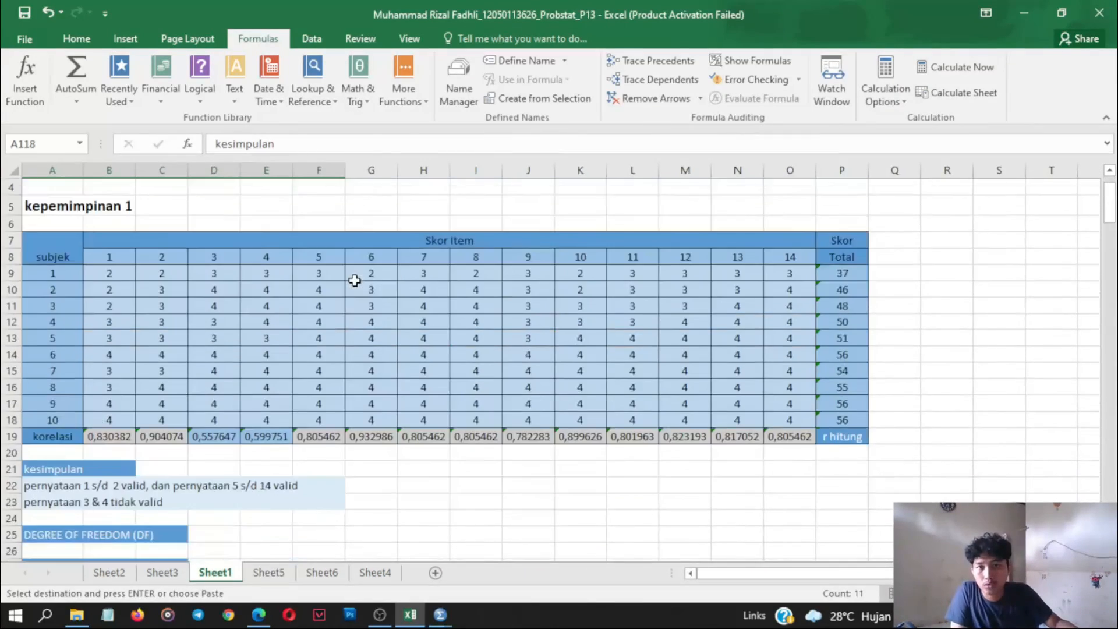
- Compare the Total row significances in the kepemimpinan 1 Correlations table with the validity criteria and the per-question conclusions
{"action": "scroll", "coordinate": [358, 280], "scroll_direction": "down", "scroll_amount": 16}
{"action": "scroll", "coordinate": [361, 280], "scroll_direction": "down", "scroll_amount": 9}
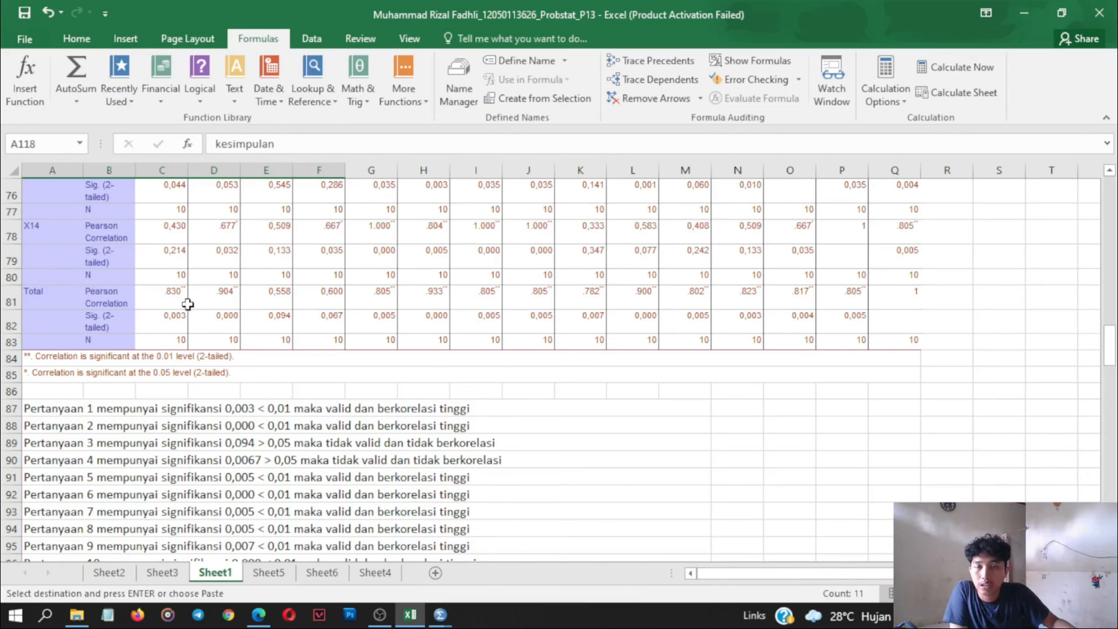
{"action": "scroll", "coordinate": [188, 304], "scroll_direction": "up", "scroll_amount": 3}
{"action": "scroll", "coordinate": [178, 367], "scroll_direction": "down", "scroll_amount": 2}
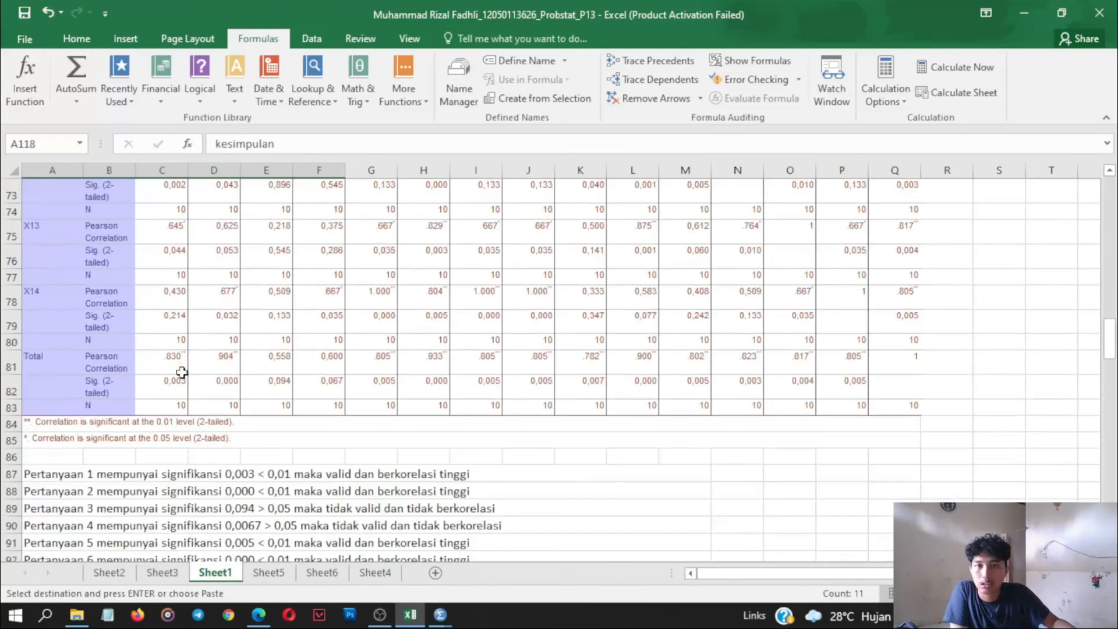
{"action": "scroll", "coordinate": [182, 373], "scroll_direction": "up", "scroll_amount": 15}
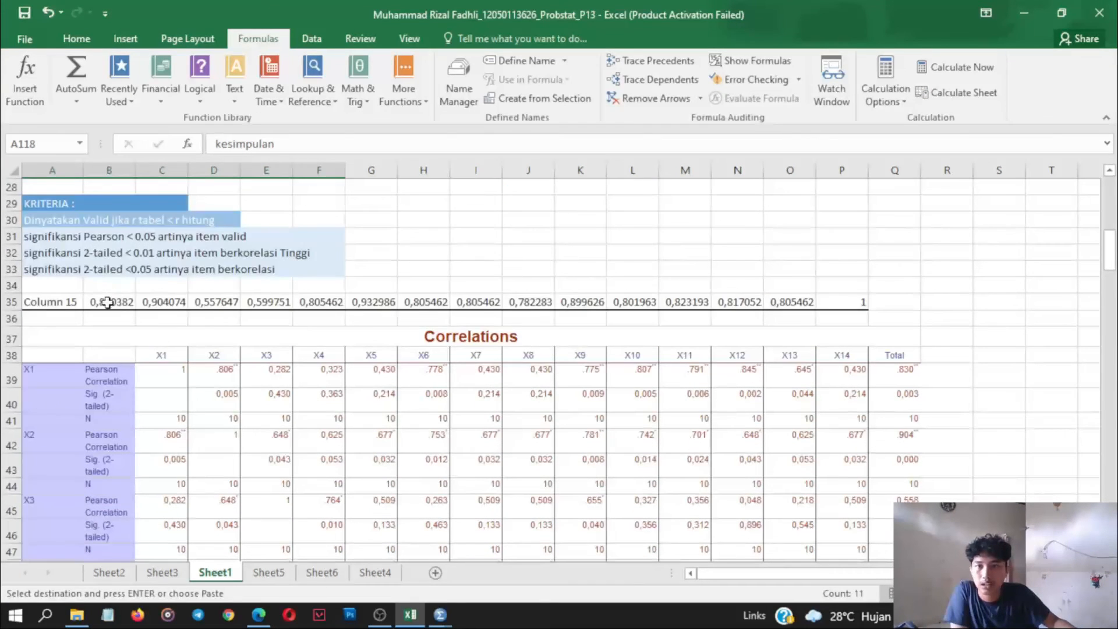
{"action": "scroll", "coordinate": [314, 324], "scroll_direction": "down", "scroll_amount": 15}
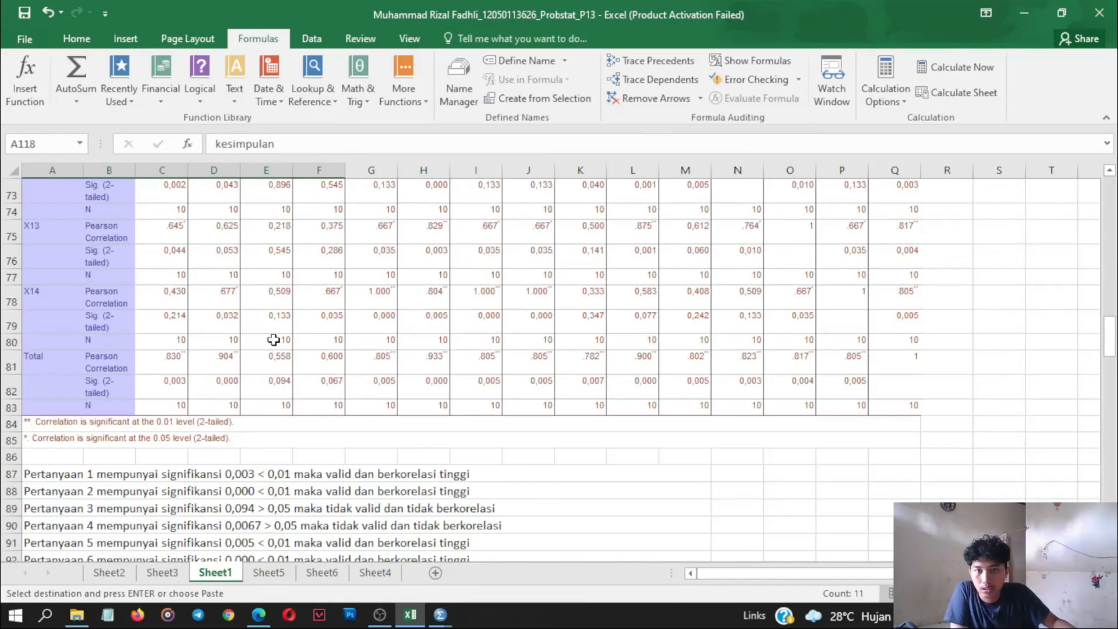
{"action": "scroll", "coordinate": [196, 443], "scroll_direction": "up", "scroll_amount": 20}
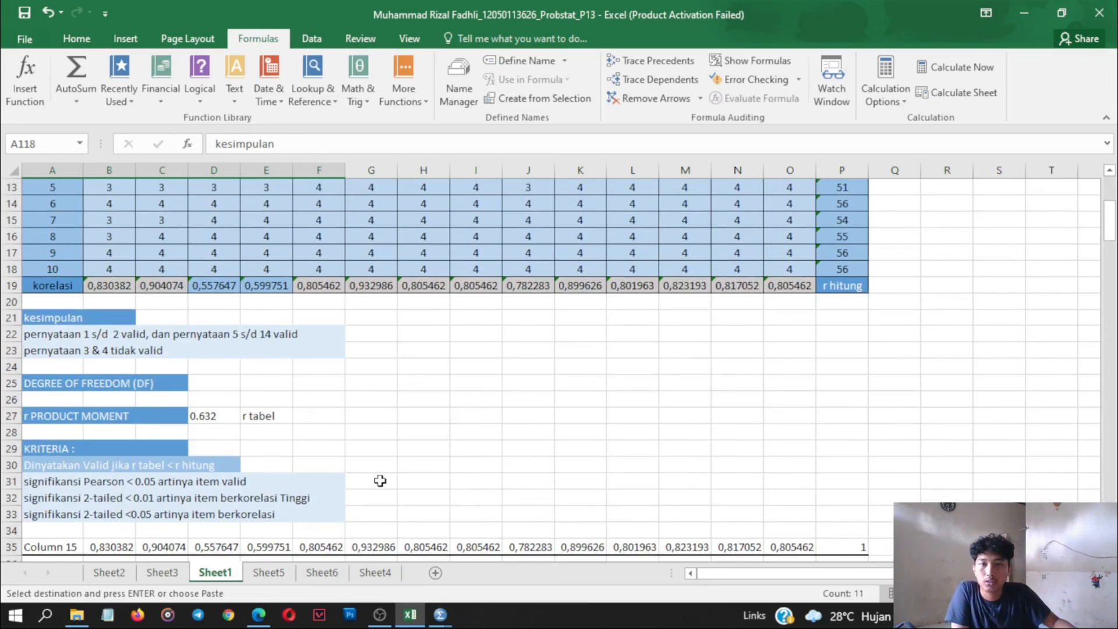
{"action": "scroll", "coordinate": [303, 460], "scroll_direction": "down", "scroll_amount": 8}
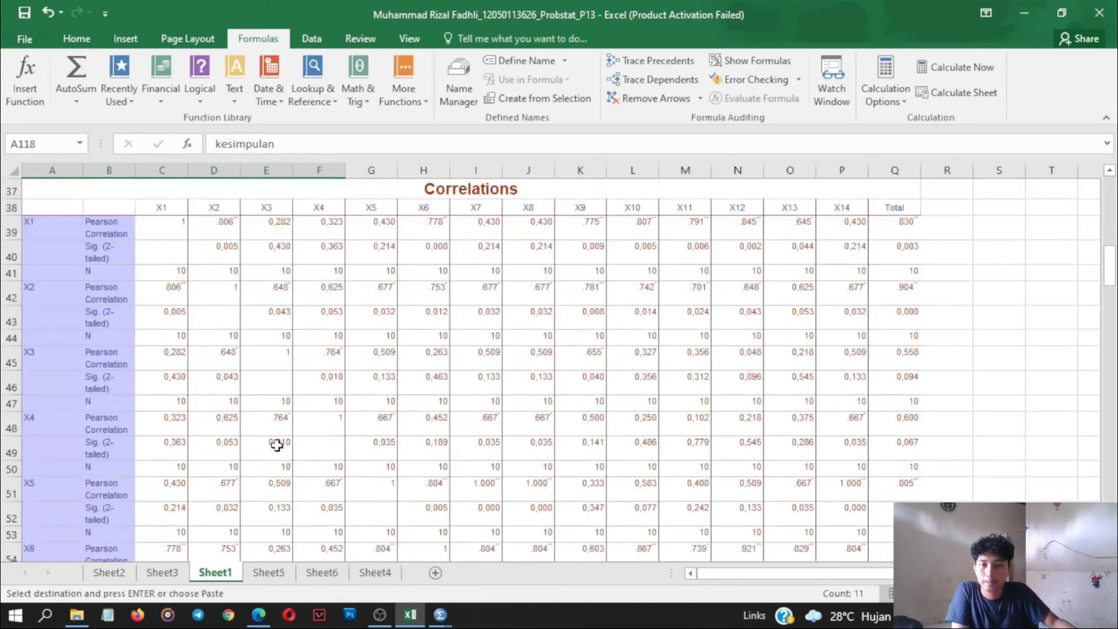
{"action": "scroll", "coordinate": [276, 445], "scroll_direction": "down", "scroll_amount": 14}
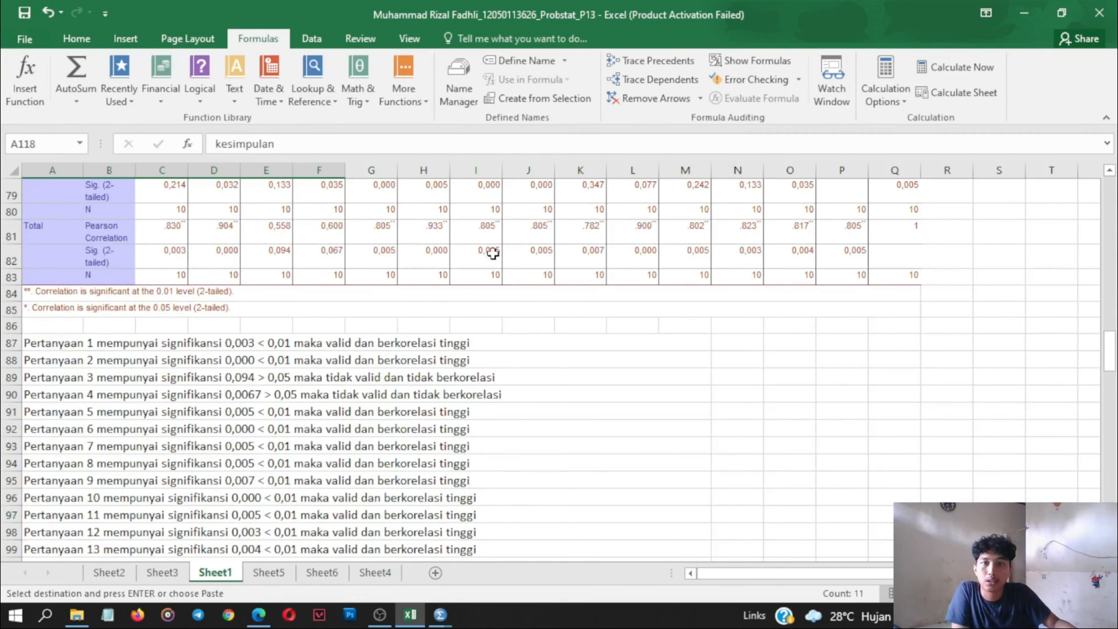
{"action": "scroll", "coordinate": [236, 254], "scroll_direction": "down", "scroll_amount": 2}
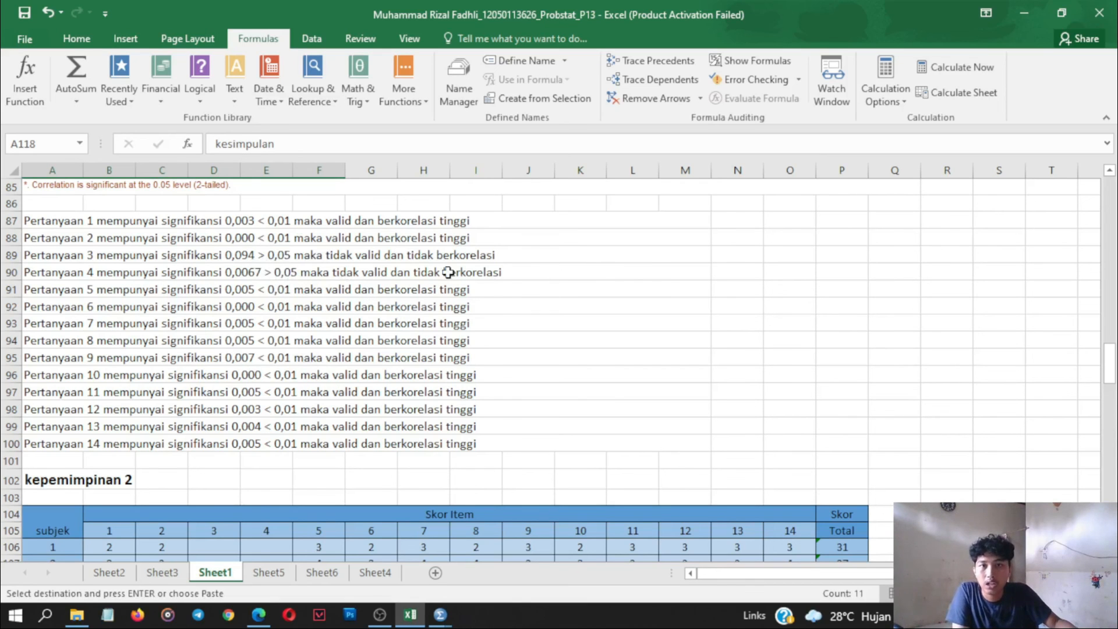
{"action": "scroll", "coordinate": [202, 320], "scroll_direction": "up", "scroll_amount": 18}
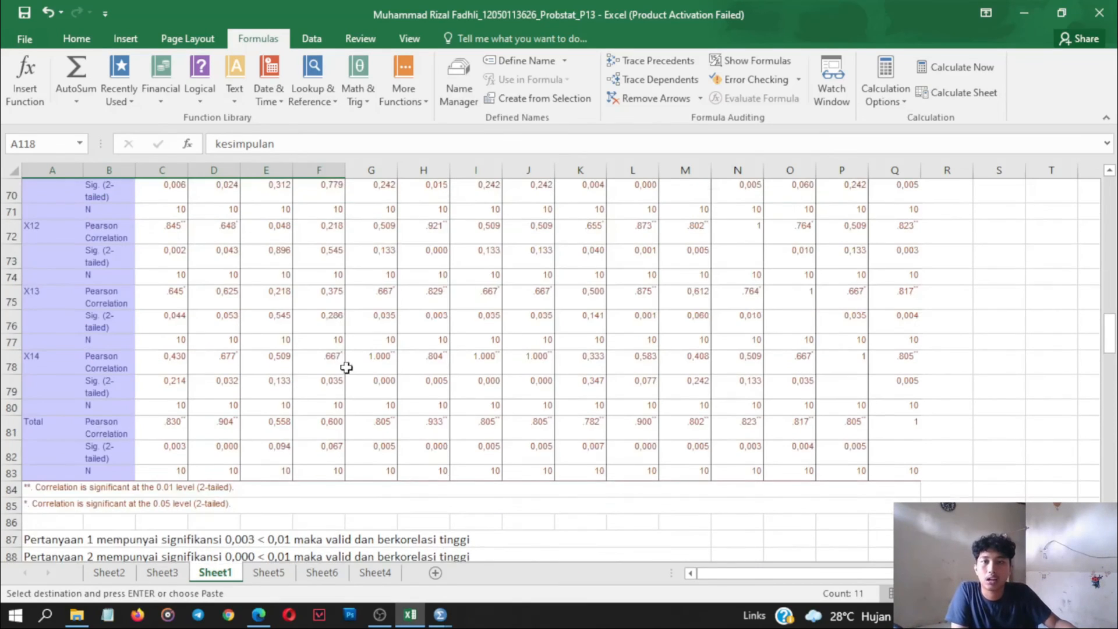
{"action": "scroll", "coordinate": [352, 362], "scroll_direction": "up", "scroll_amount": 1}
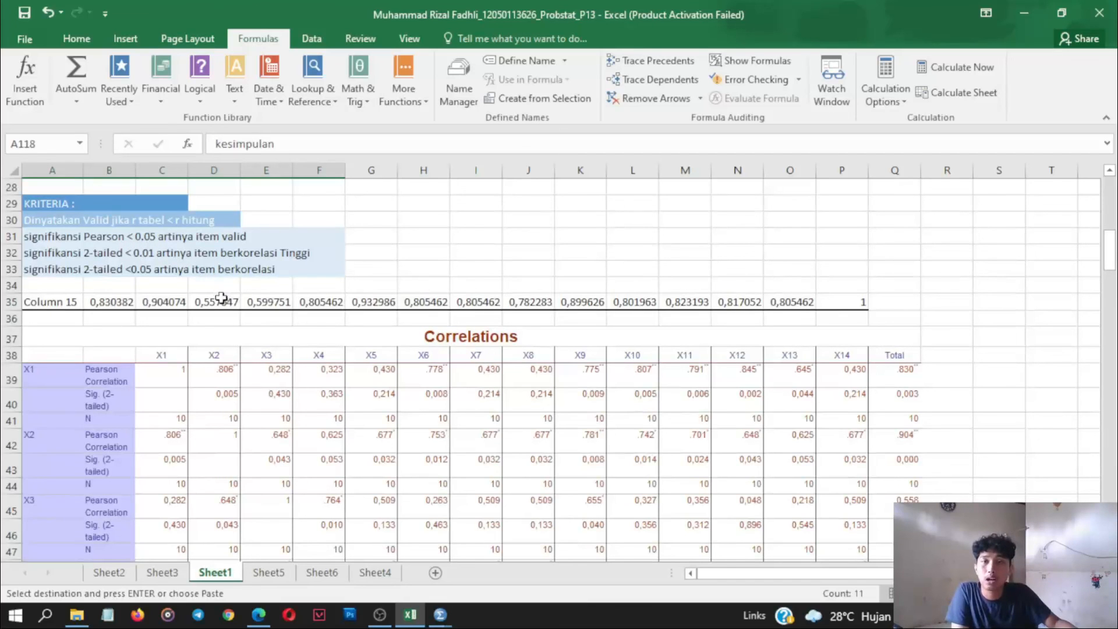
{"action": "scroll", "coordinate": [220, 291], "scroll_direction": "down", "scroll_amount": 3}
{"action": "scroll", "coordinate": [214, 292], "scroll_direction": "up", "scroll_amount": 3}
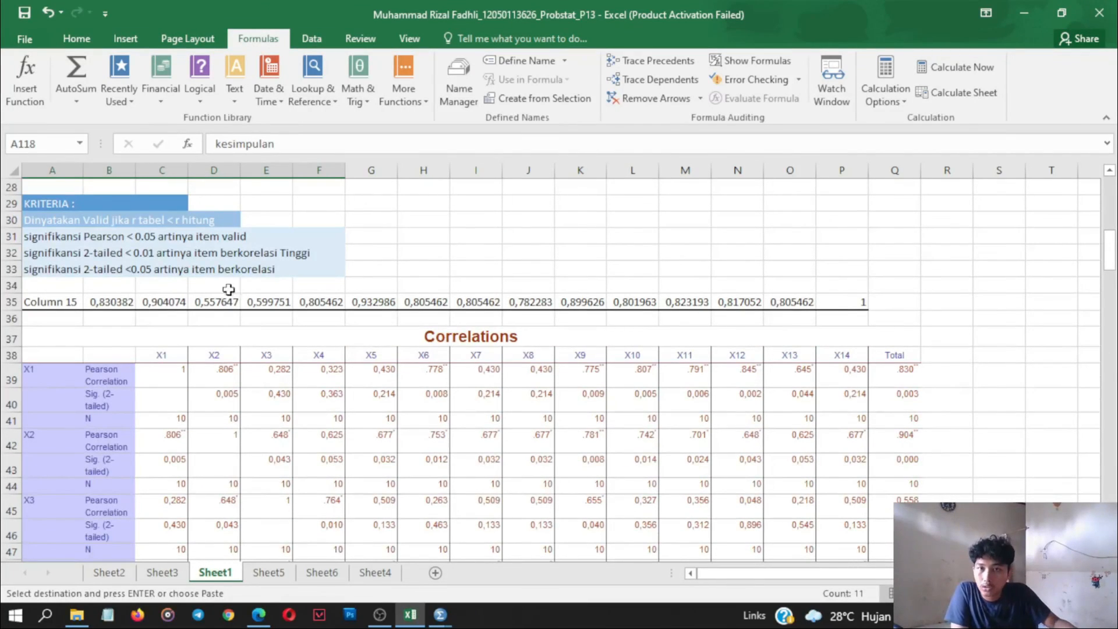
- Review the kepemimpinan 2 score table, its criteria, the Correlations table and the conclusions for each remaining question
{"action": "scroll", "coordinate": [362, 296], "scroll_direction": "down", "scroll_amount": 17}
{"action": "scroll", "coordinate": [389, 297], "scroll_direction": "down", "scroll_amount": 5}
{"action": "scroll", "coordinate": [389, 288], "scroll_direction": "up", "scroll_amount": 4}
{"action": "scroll", "coordinate": [390, 280], "scroll_direction": "down", "scroll_amount": 7}
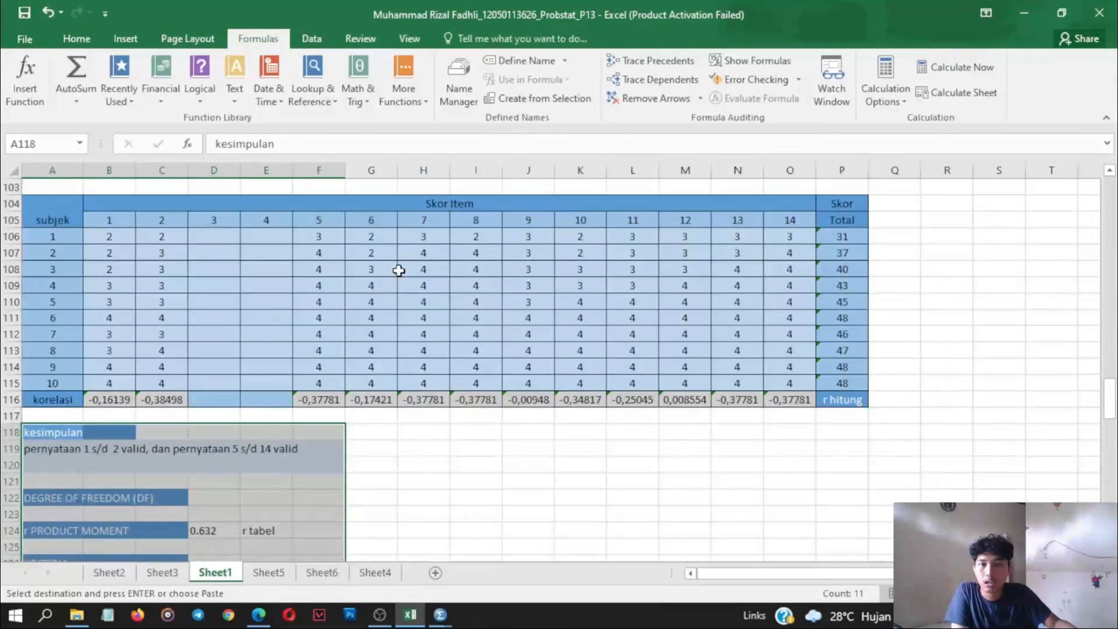
{"action": "scroll", "coordinate": [398, 271], "scroll_direction": "up", "scroll_amount": 2}
{"action": "scroll", "coordinate": [393, 292], "scroll_direction": "down", "scroll_amount": 20}
{"action": "scroll", "coordinate": [389, 307], "scroll_direction": "up", "scroll_amount": 5}
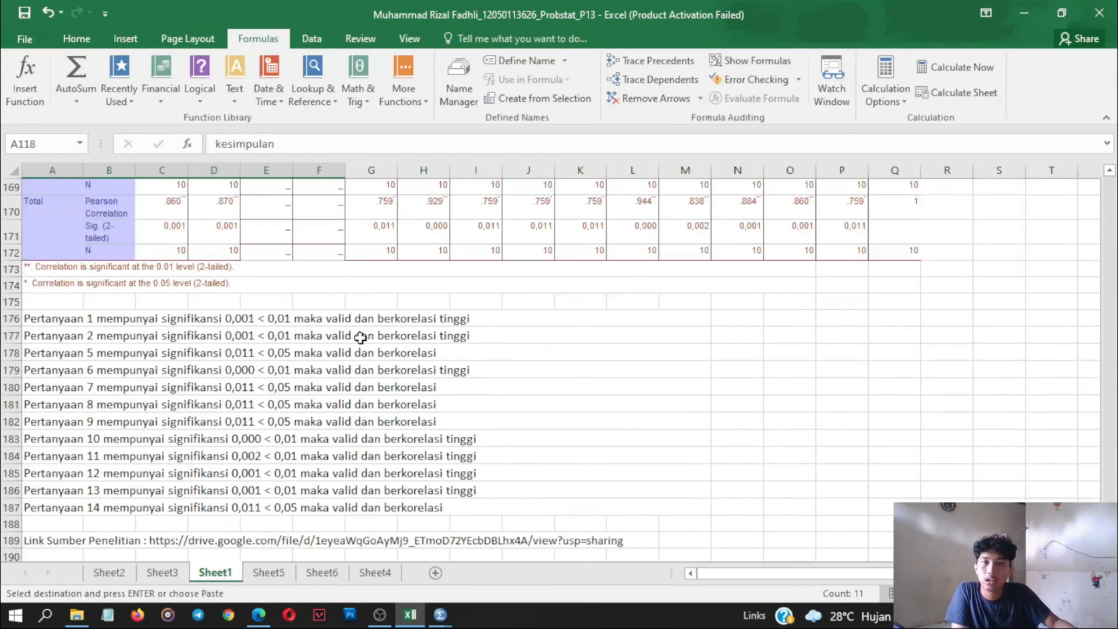
{"action": "scroll", "coordinate": [360, 336], "scroll_direction": "up", "scroll_amount": 15}
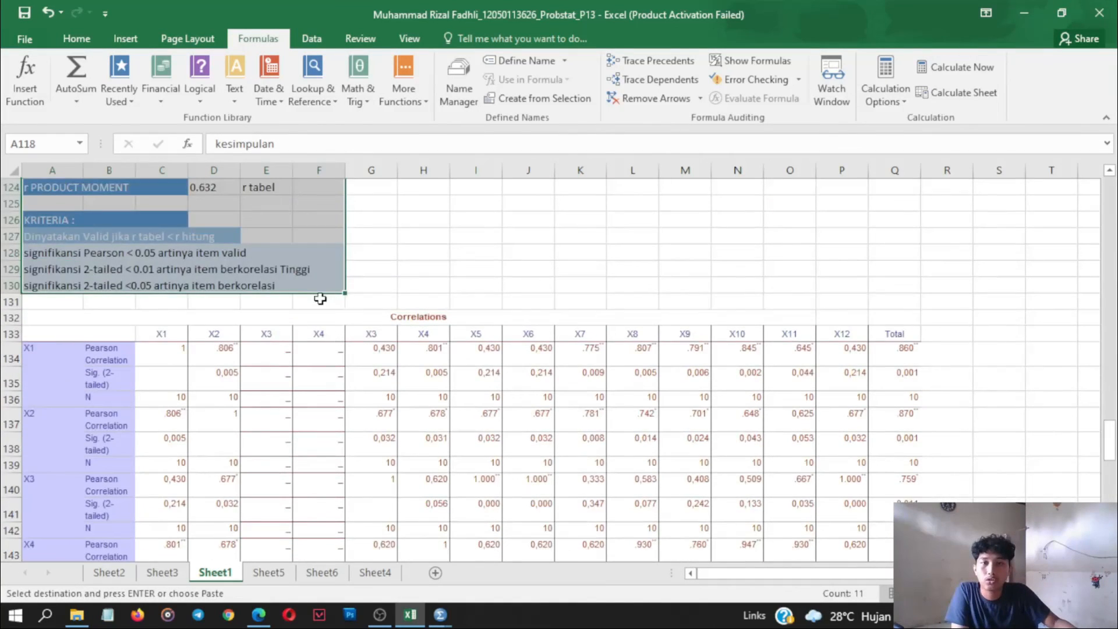
{"action": "scroll", "coordinate": [321, 299], "scroll_direction": "down", "scroll_amount": 13}
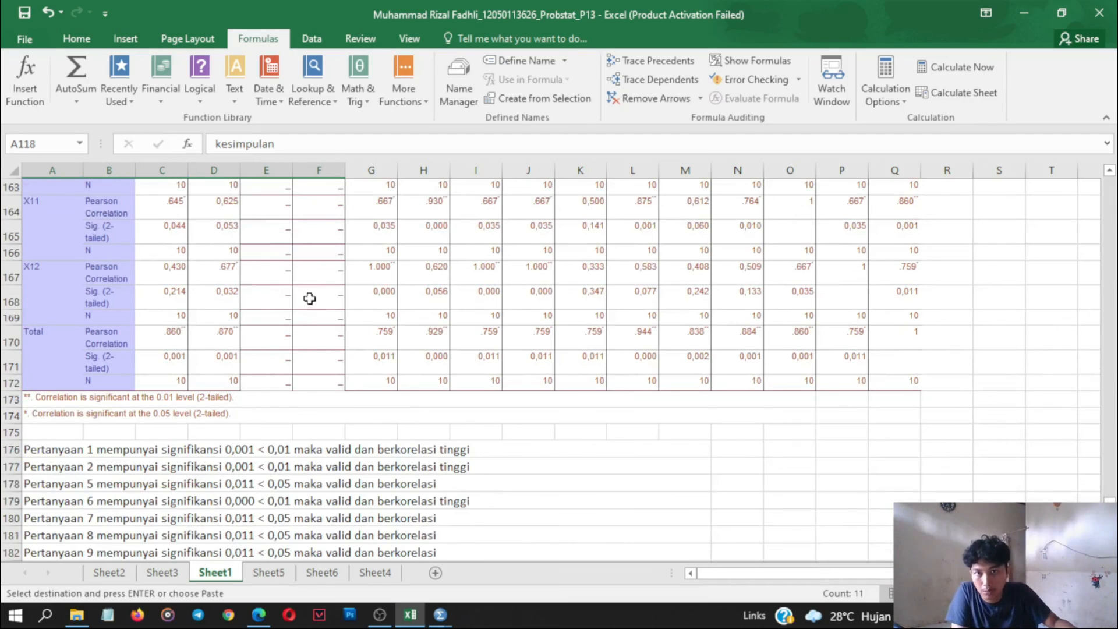
{"action": "scroll", "coordinate": [310, 298], "scroll_direction": "down", "scroll_amount": 2}
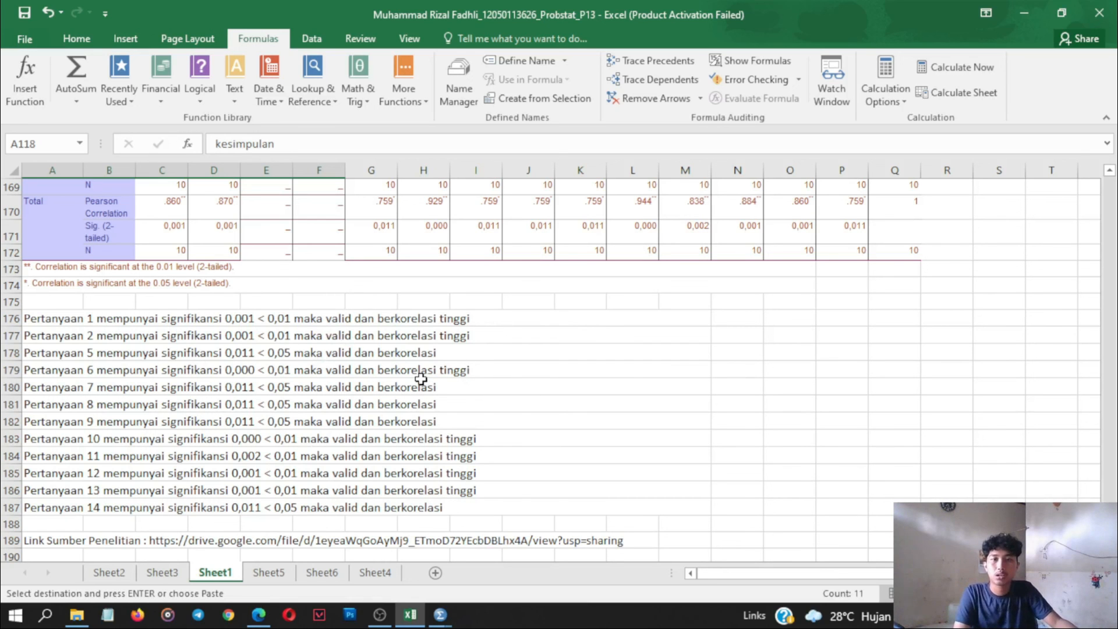
- Minimize the Excel and SPSS windows and switch to OBS
{"action": "left_click", "coordinate": [1026, 14]}
{"action": "left_click", "coordinate": [1027, 15]}
{"action": "left_click", "coordinate": [1025, 11]}
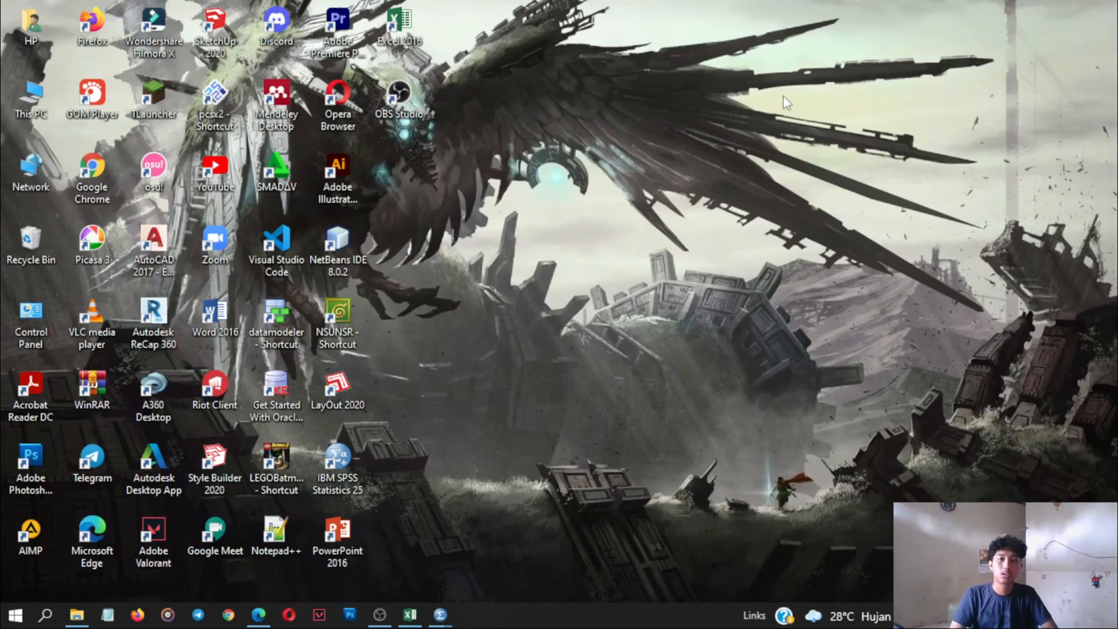
{"action": "left_click", "coordinate": [380, 615]}
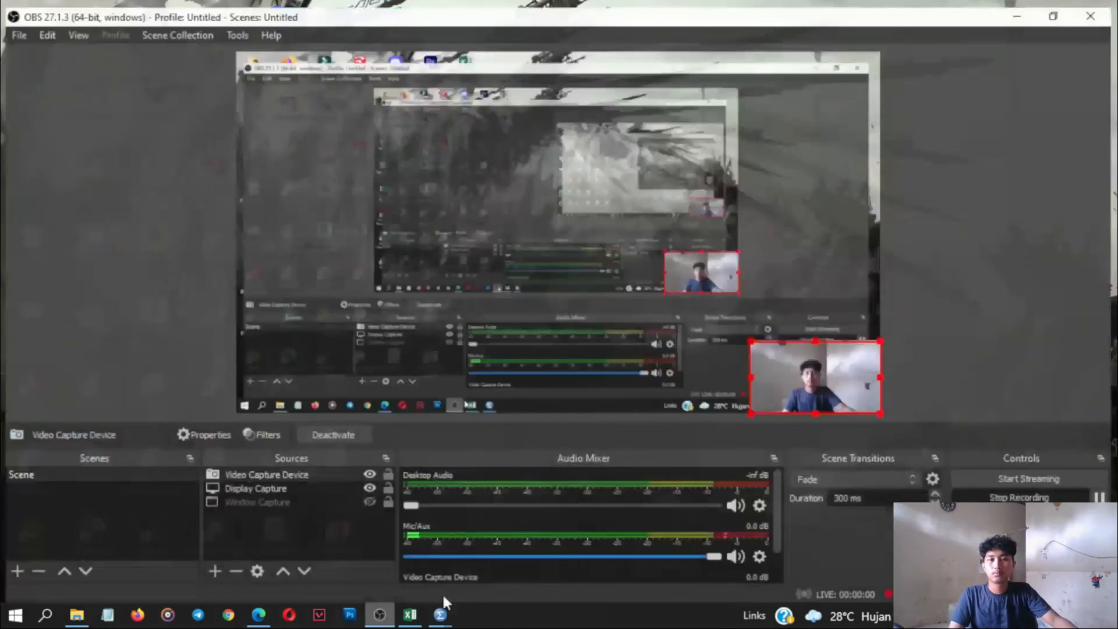